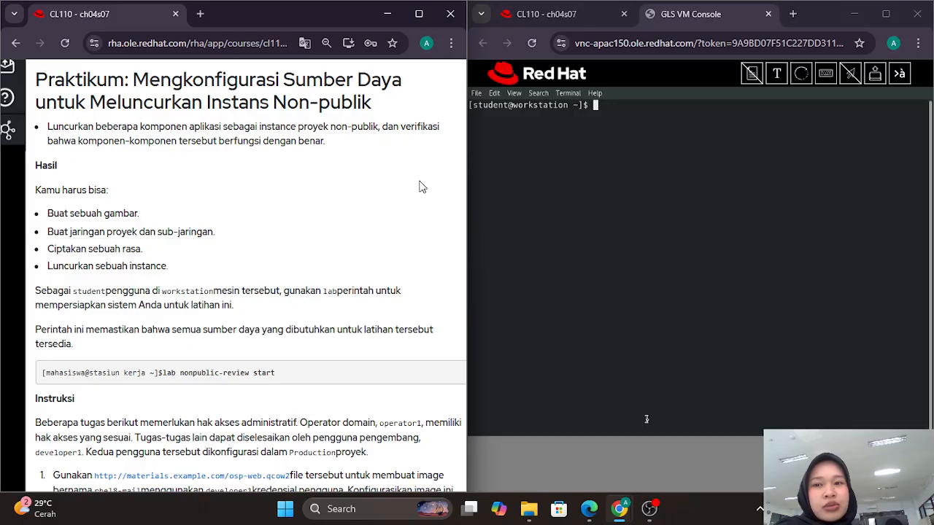
# Step: Run 'lab nonpublic-review start' in the workstation terminal, correcting the typed 'startt' typo
pyautogui.scroll(3, 419, 187)
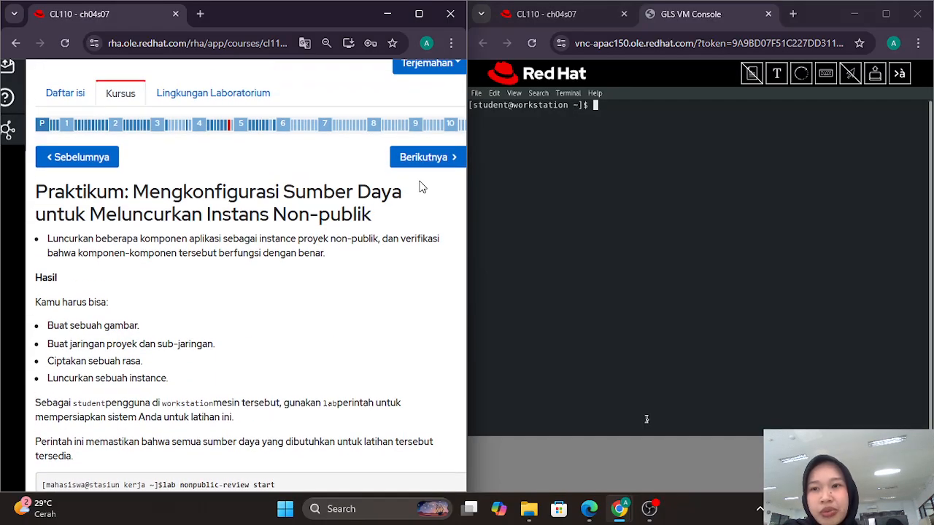
pyautogui.scroll(-2, 287, 193)
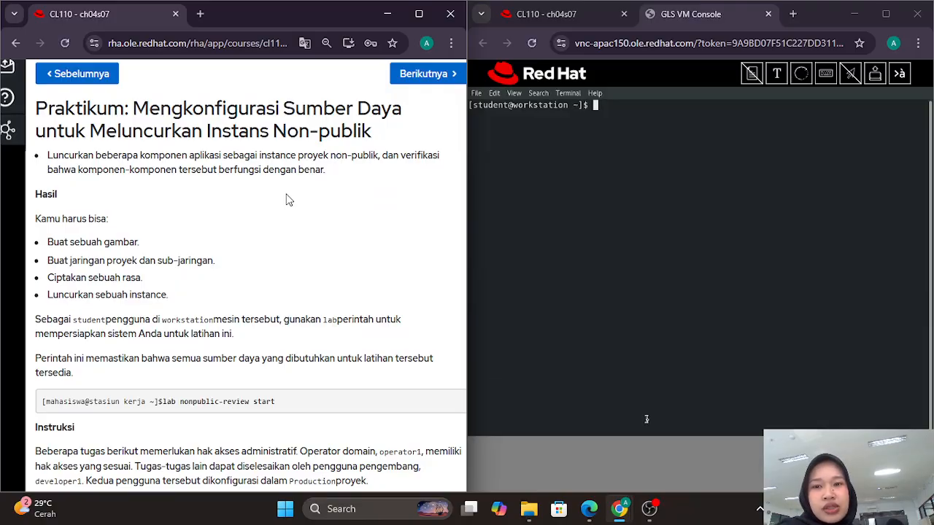
pyautogui.scroll(-1, 287, 200)
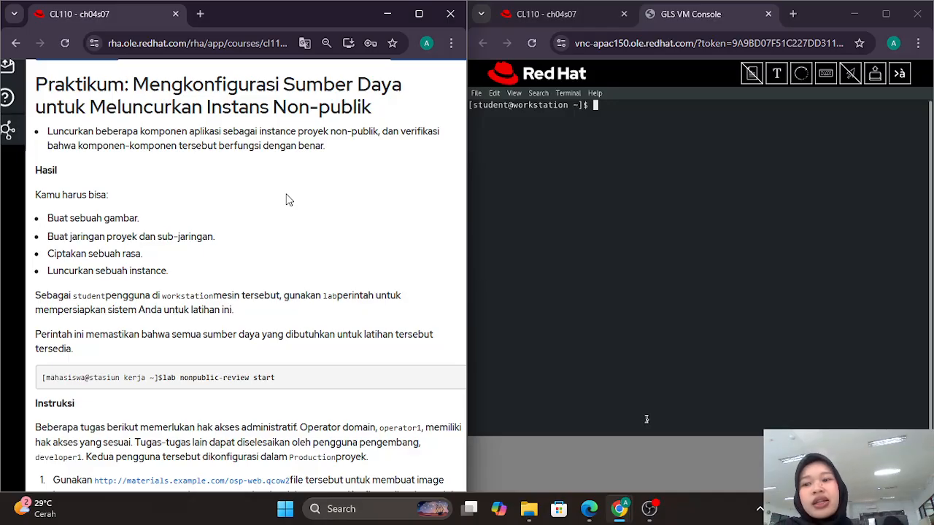
pyautogui.scroll(-1, 288, 200)
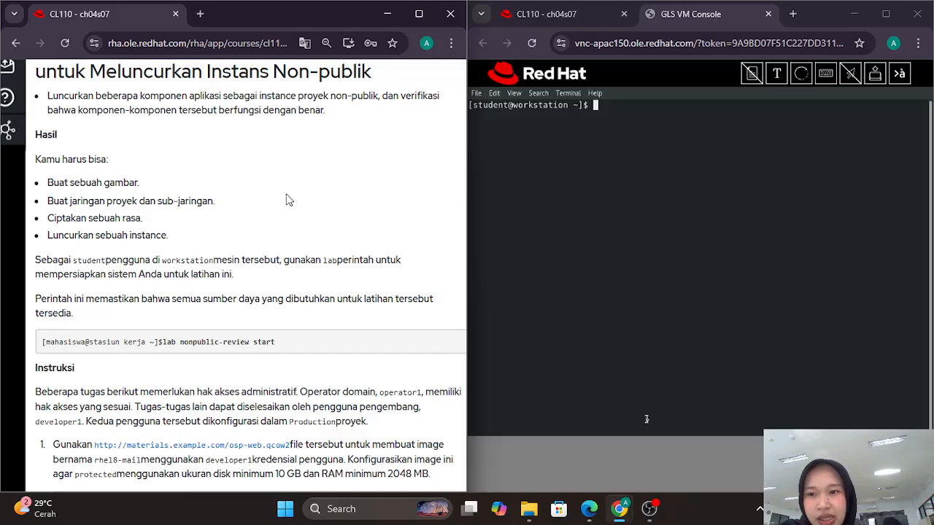
pyautogui.scroll(-3, 287, 200)
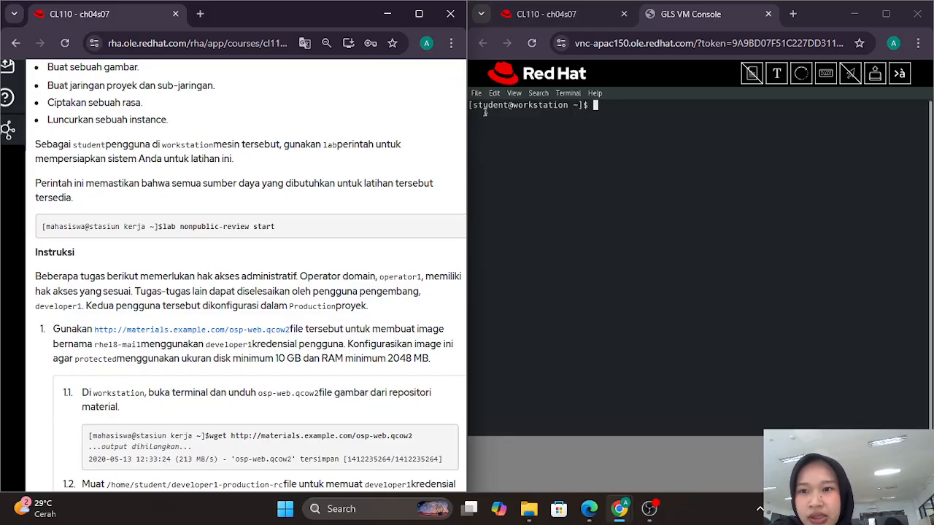
pyautogui.click(644, 121)
pyautogui.write('lab ')
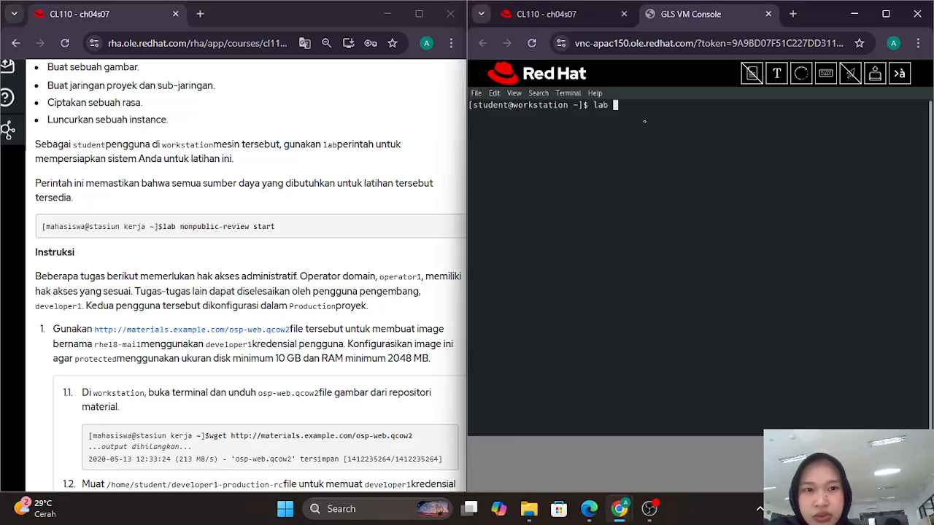
pyautogui.write('nonpublic')
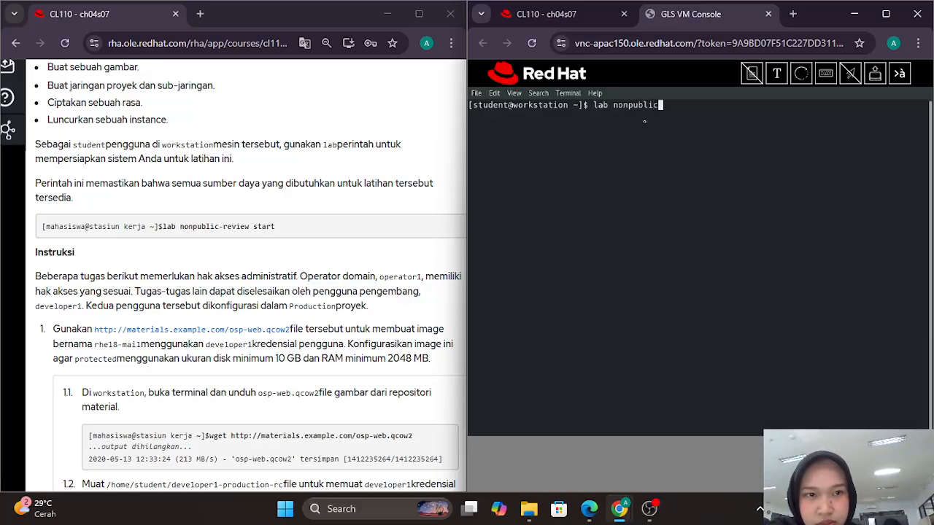
pyautogui.write('-rev')
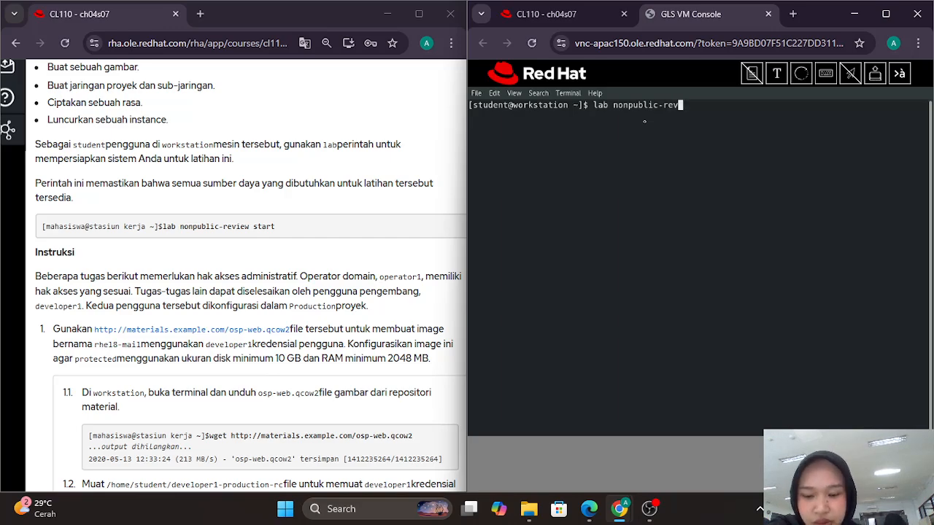
pyautogui.write('iew star')
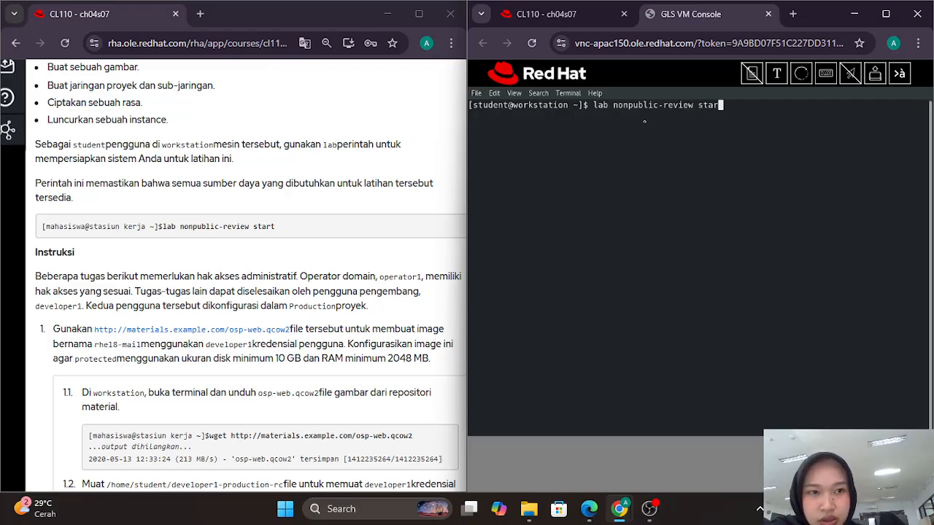
pyautogui.write('tt')
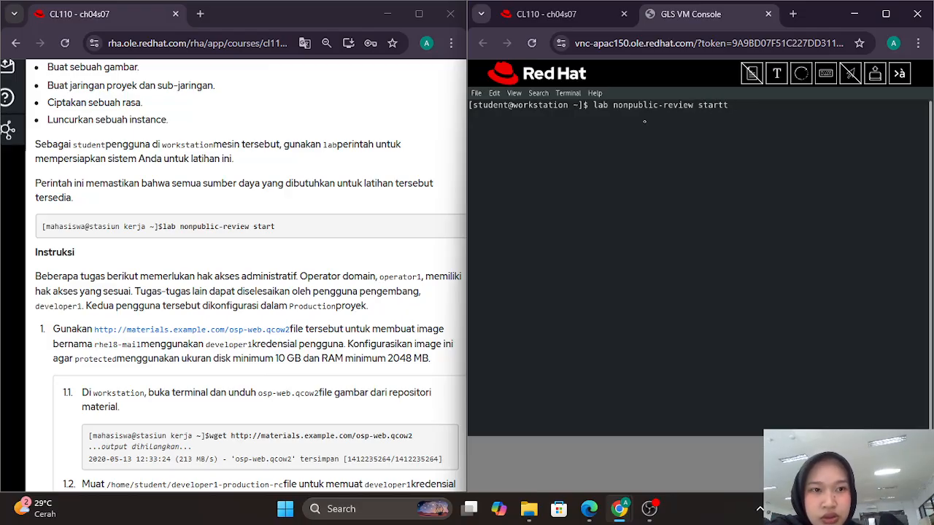
pyautogui.press('BackSpace')
pyautogui.press('Return')
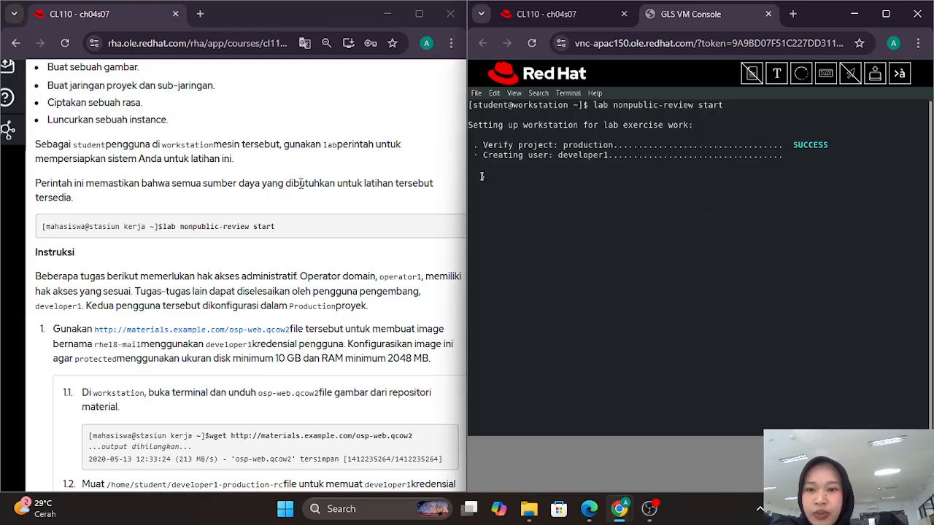
pyautogui.scroll(-3, 300, 182)
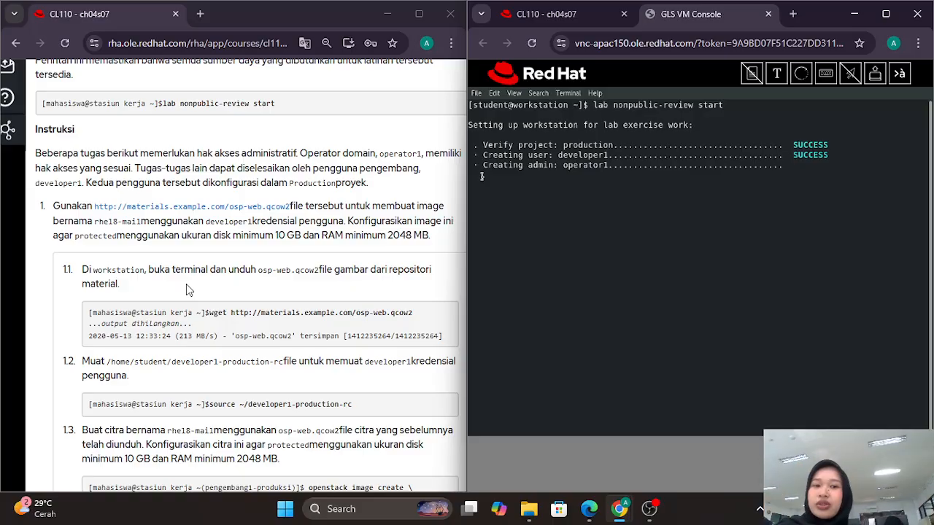
pyautogui.scroll(-1, 186, 286)
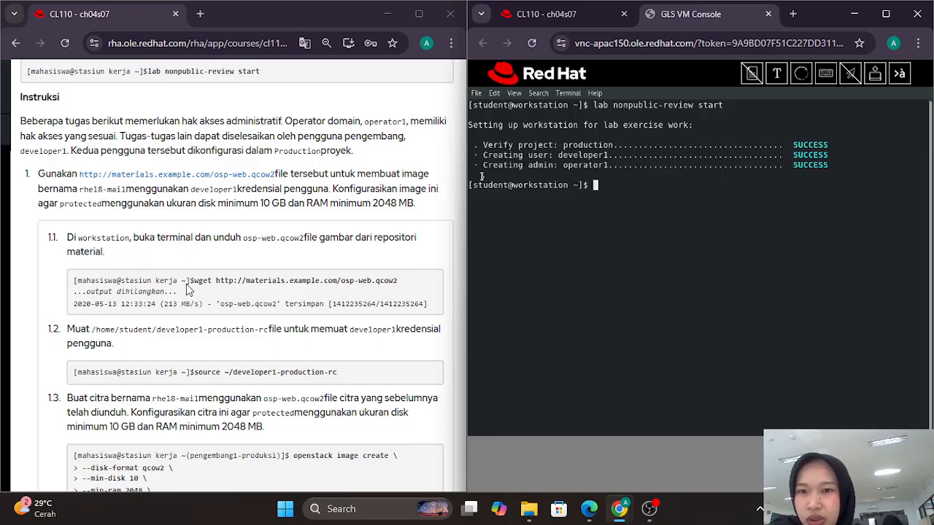
# Step: Copy step 1.1's wget command into the console and run it to fetch osp-web.qcow2
pyautogui.scroll(-1, 186, 290)
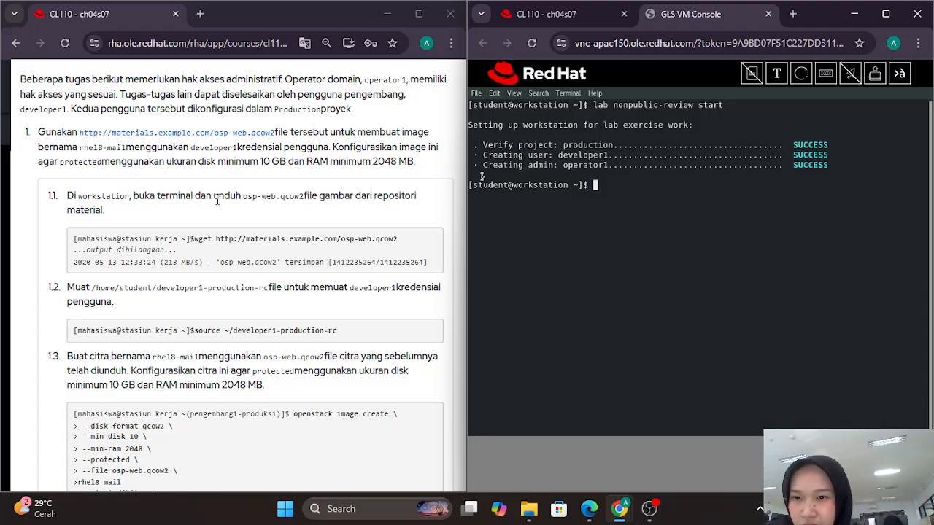
pyautogui.scroll(-1, 217, 201)
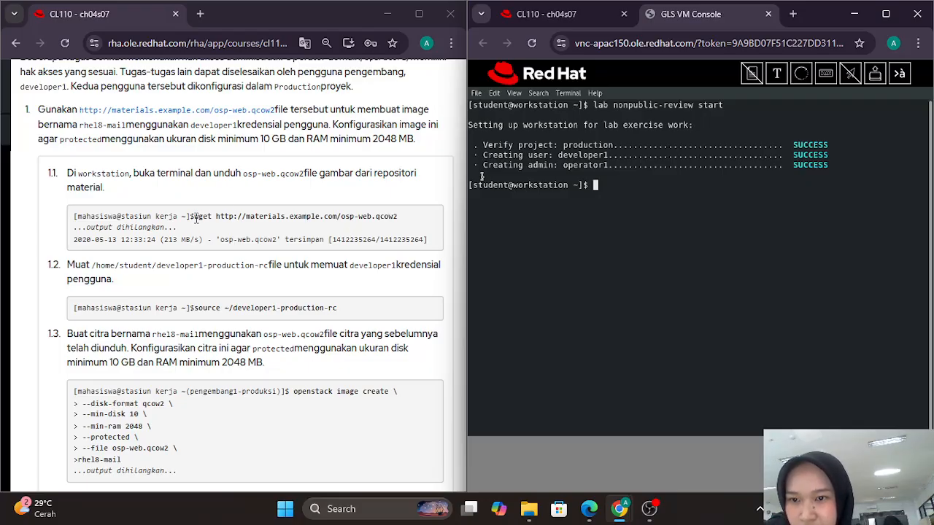
pyautogui.moveTo(196, 217); pyautogui.dragTo(416, 218)
pyautogui.hotkey('ctrl', 'c')
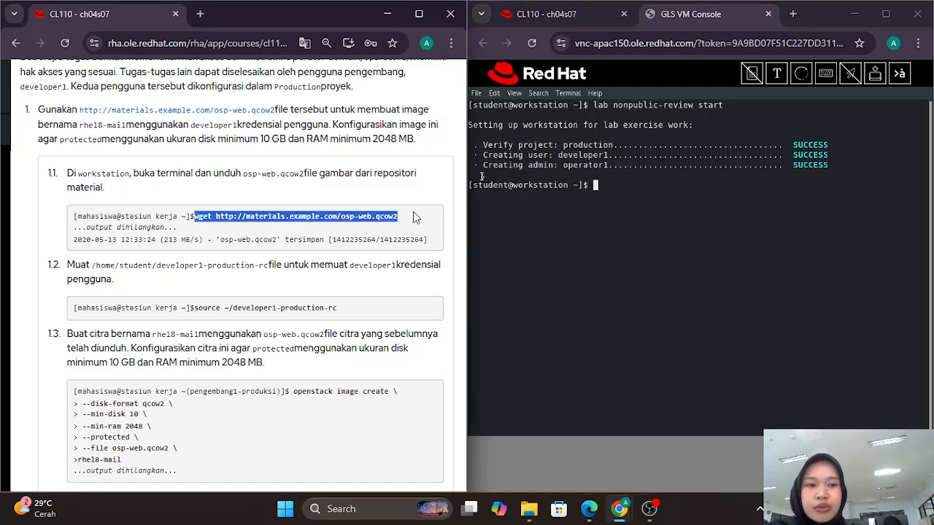
pyautogui.click(777, 73)
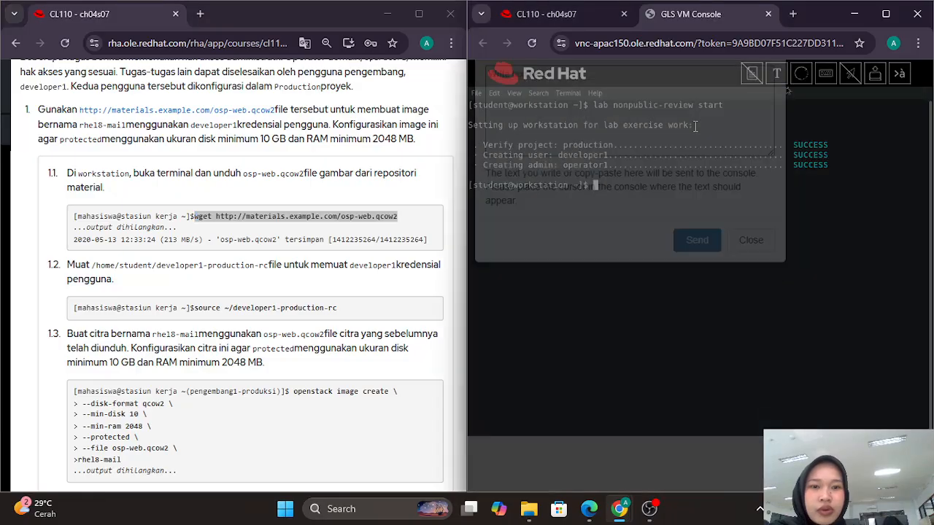
pyautogui.hotkey('ctrl', 'v')
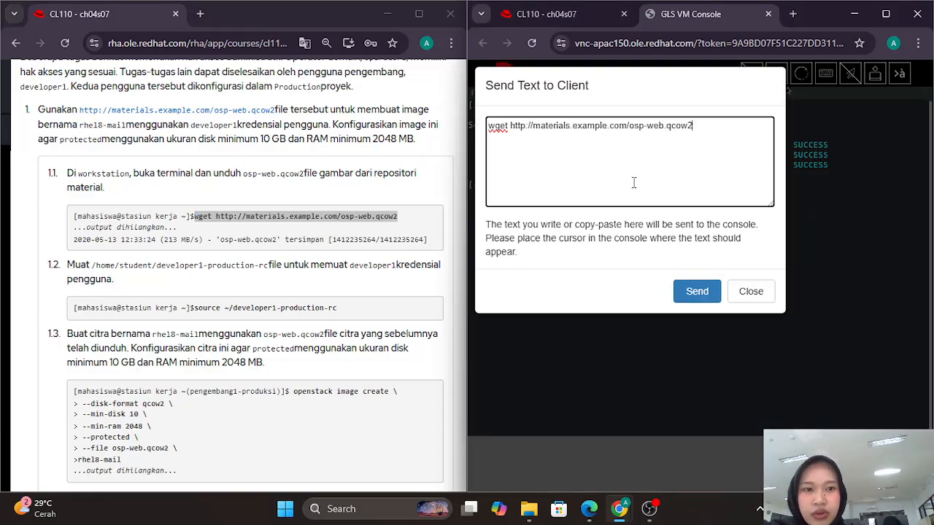
pyautogui.click(696, 291)
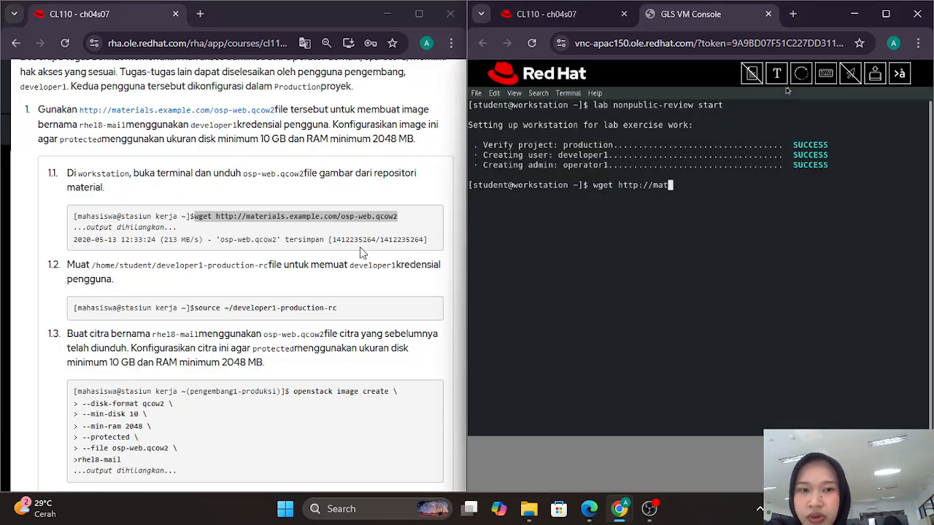
pyautogui.scroll(-2, 358, 251)
pyautogui.scroll(-1, 360, 251)
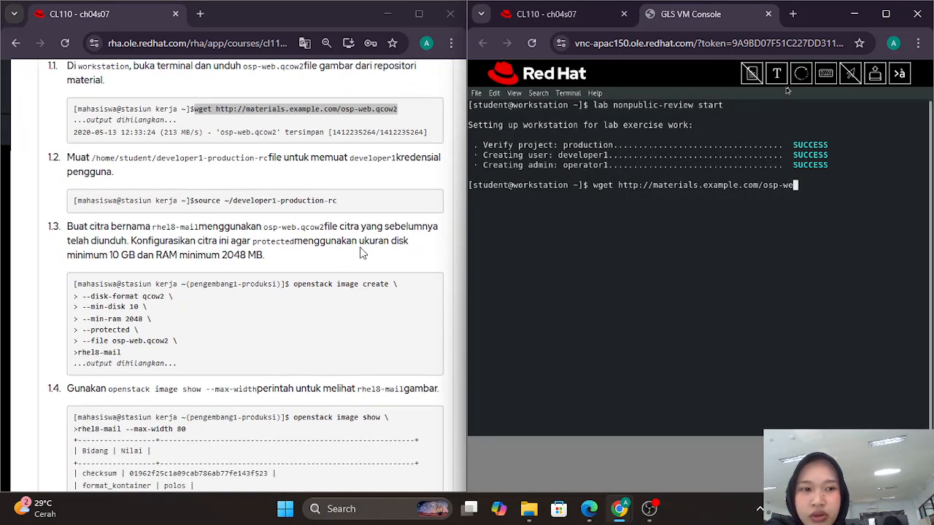
pyautogui.press('Return')
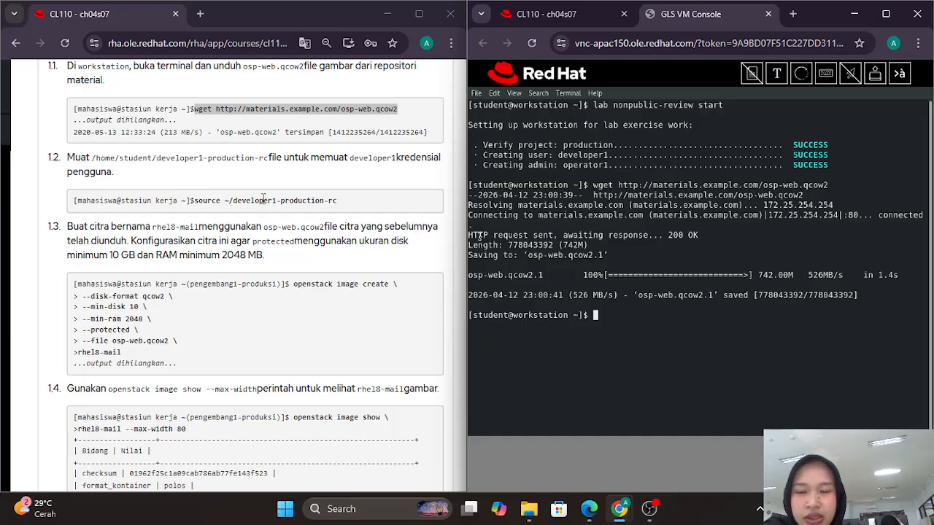
# Step: Copy step 1.2's source command for developer1-production-rc into the terminal and run it
pyautogui.moveTo(194, 200); pyautogui.dragTo(348, 208)
pyautogui.hotkey('ctrl', 'c')
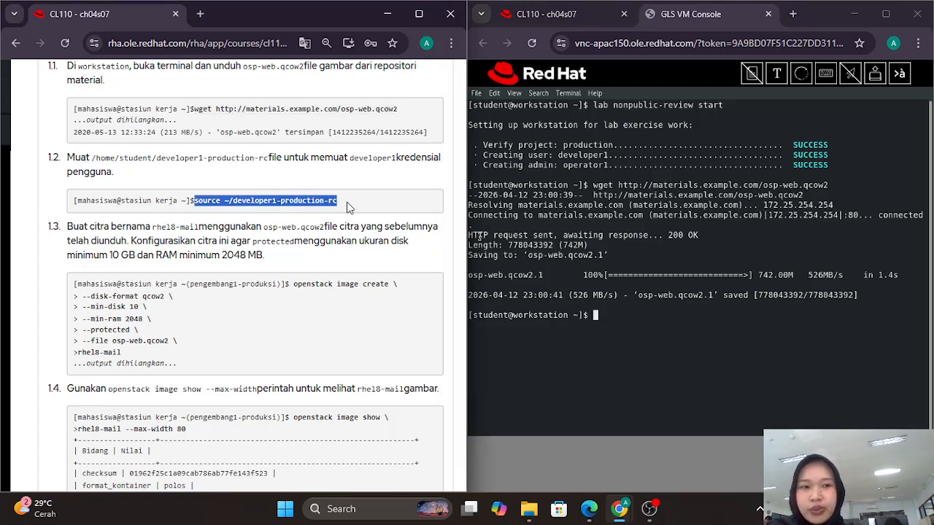
pyautogui.click(776, 73)
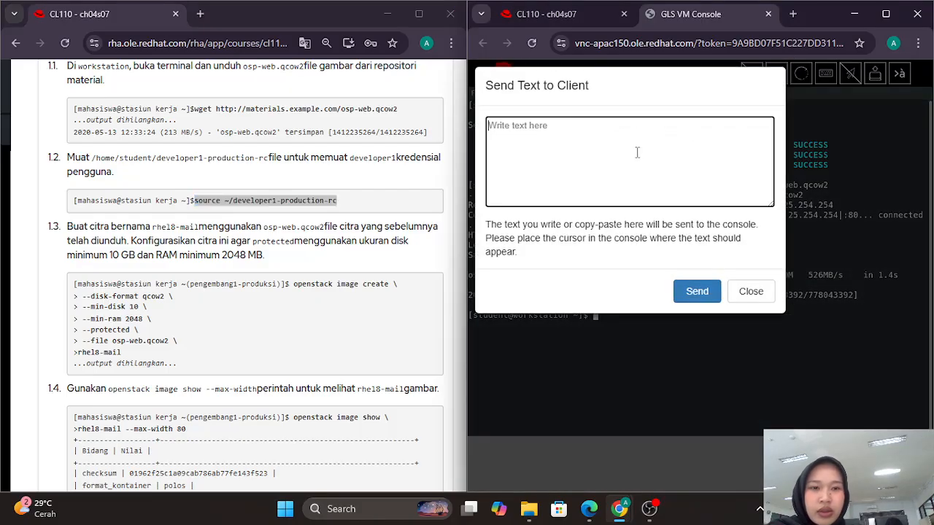
pyautogui.hotkey('ctrl', 'v')
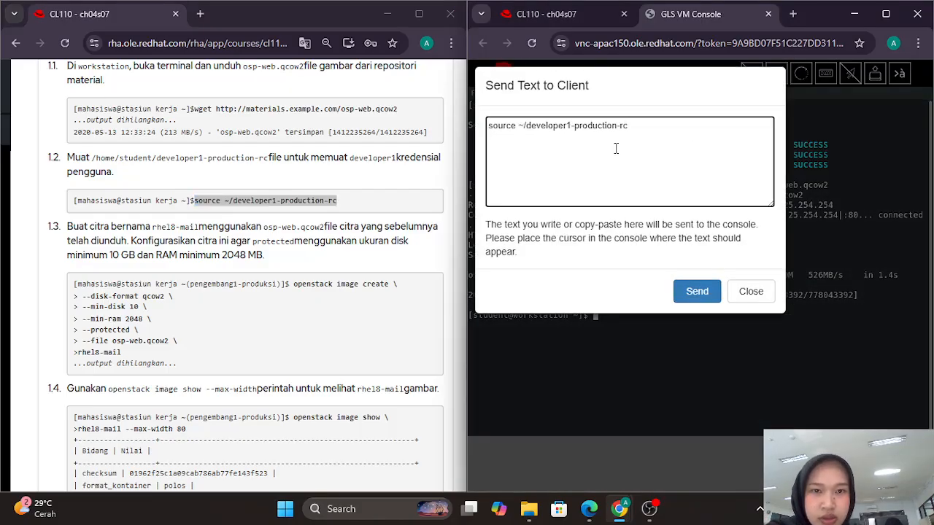
pyautogui.click(697, 292)
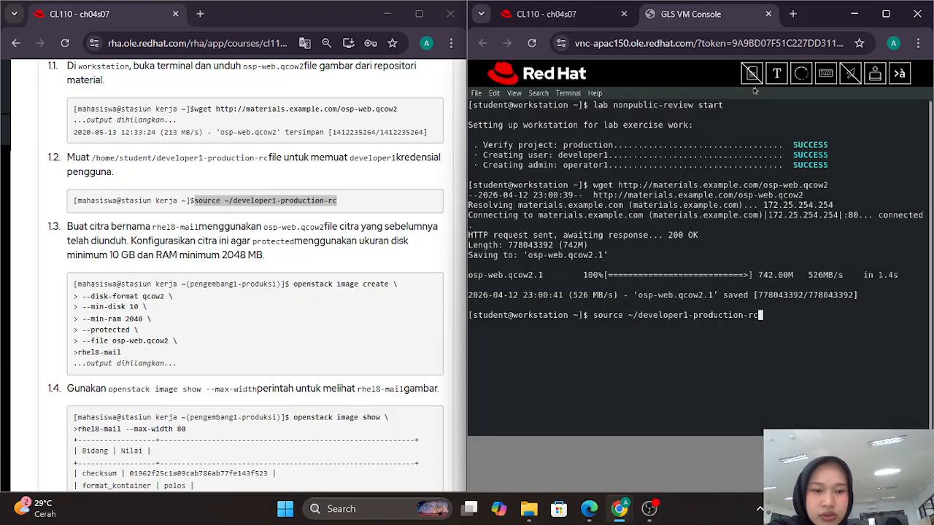
pyautogui.click(829, 509)
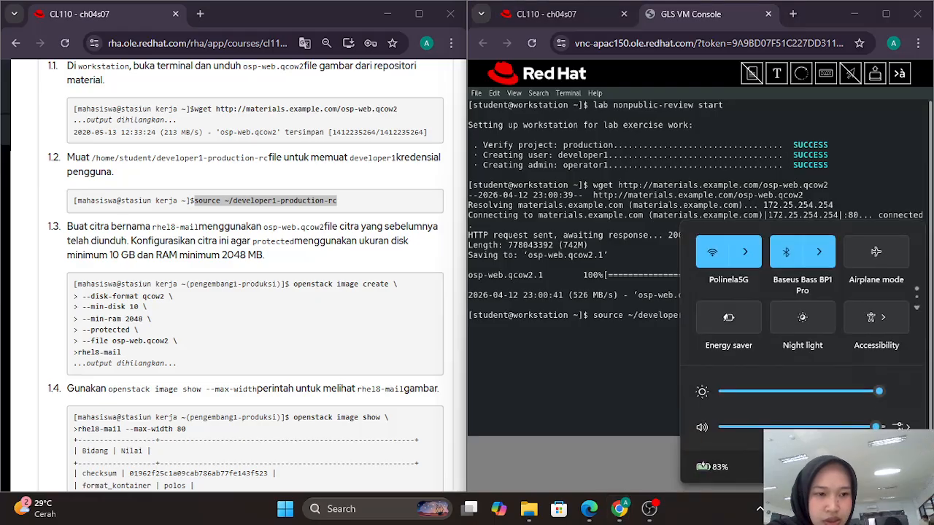
pyautogui.click(611, 376)
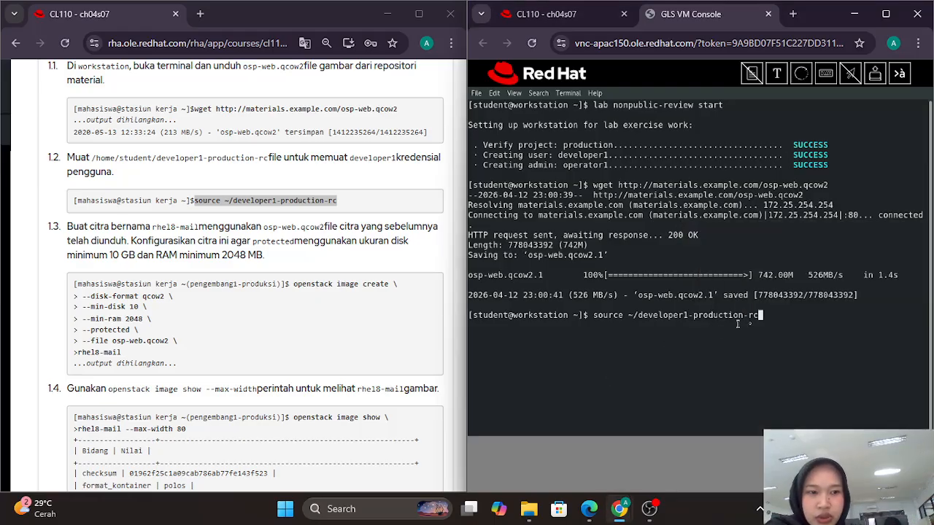
pyautogui.press('Return')
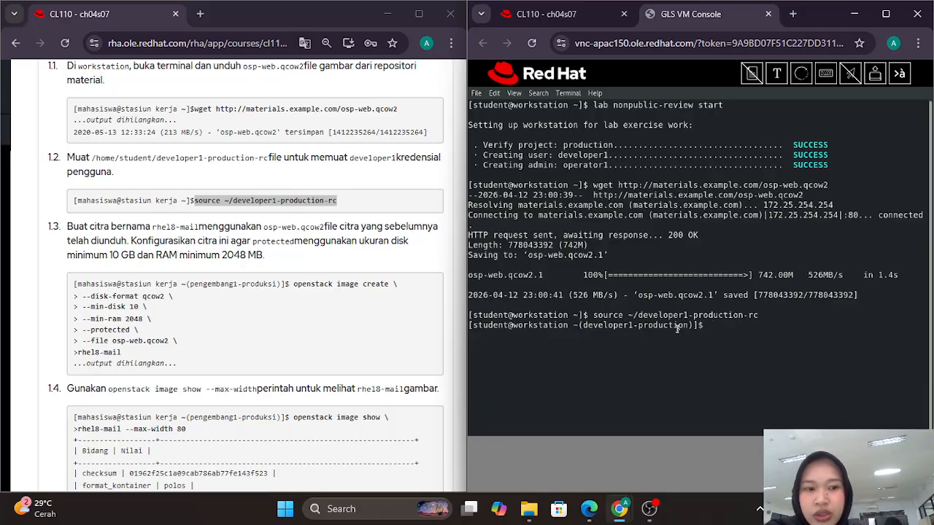
pyautogui.scroll(-1, 239, 266)
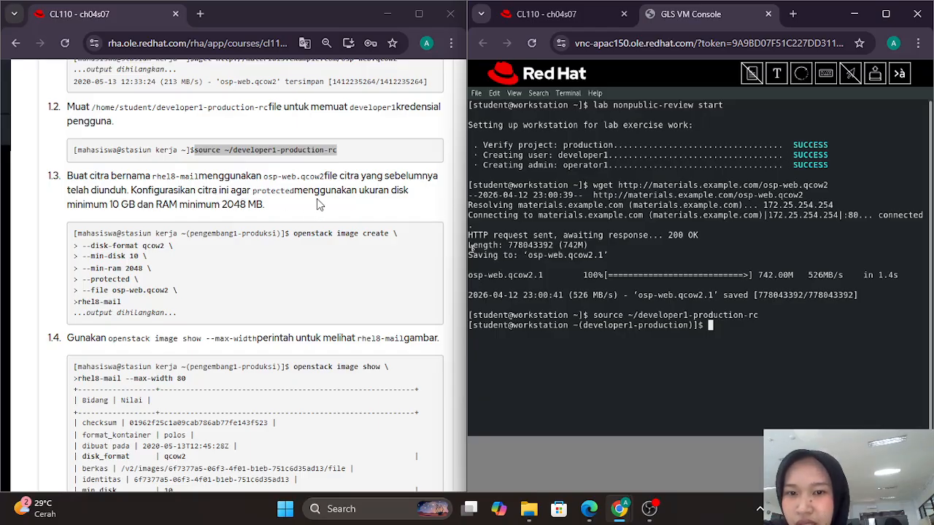
# Step: Paste the openstack image create command (qcow2, min-disk 10, min-ram 2048, protected) into Send Text
pyautogui.scroll(-1, 259, 231)
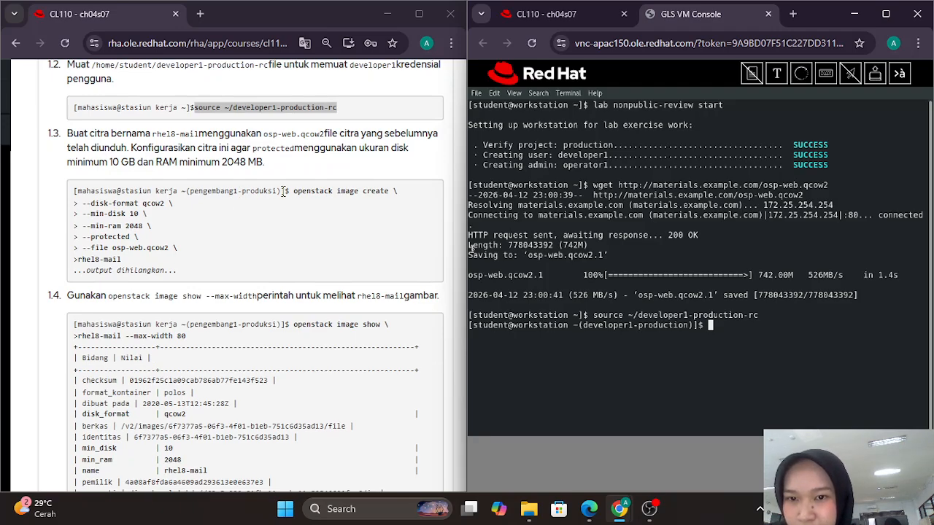
pyautogui.moveTo(294, 191); pyautogui.dragTo(249, 250)
pyautogui.hotkey('ctrl', 'c')
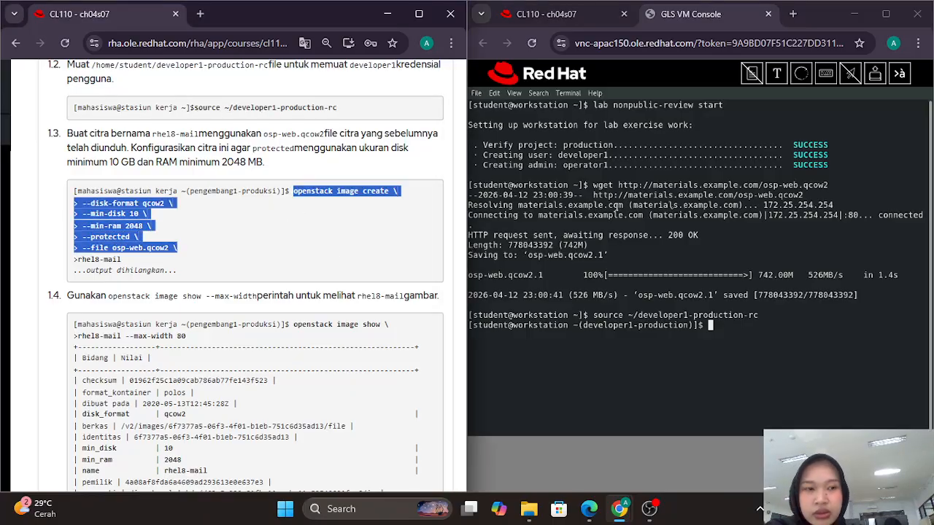
pyautogui.click(776, 73)
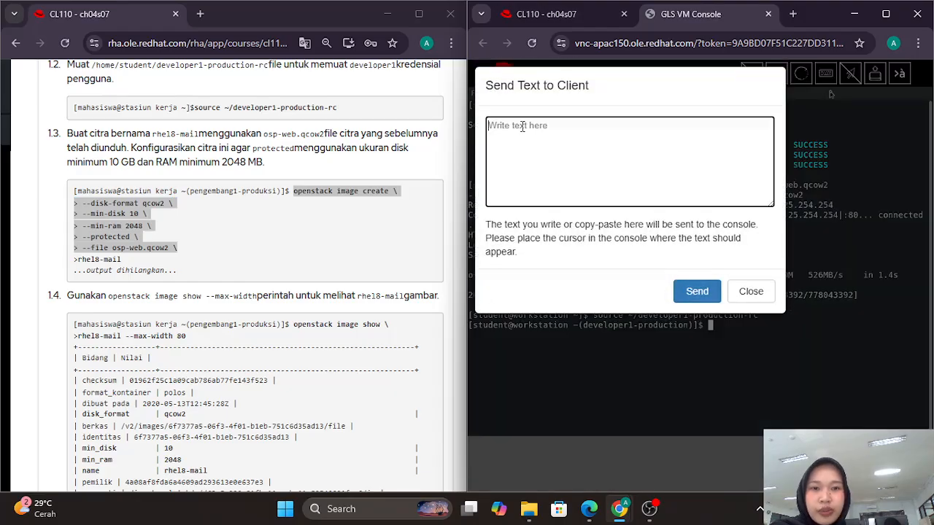
pyautogui.hotkey('ctrl', 'v')
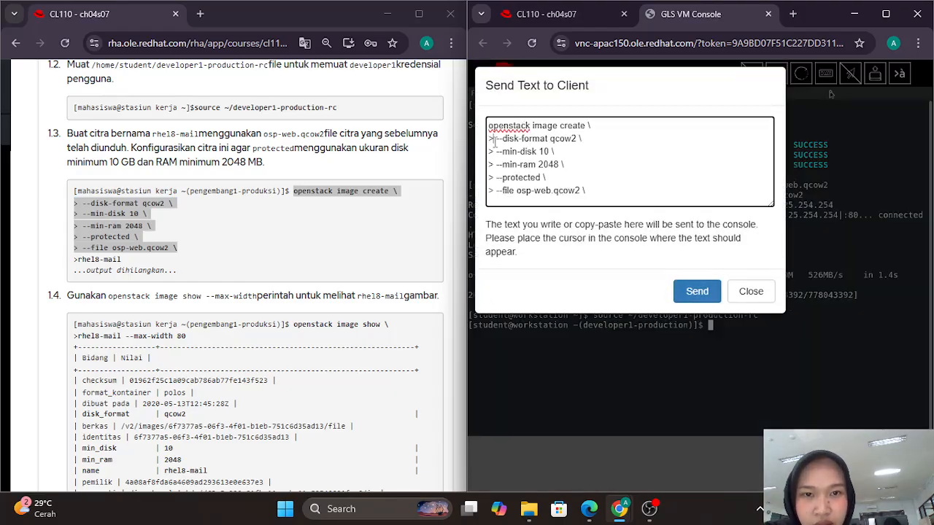
# Step: Strip the '>' prompt markers and trailing backslash, then send the cleaned command
pyautogui.press('BackSpace')
pyautogui.click(497, 149)
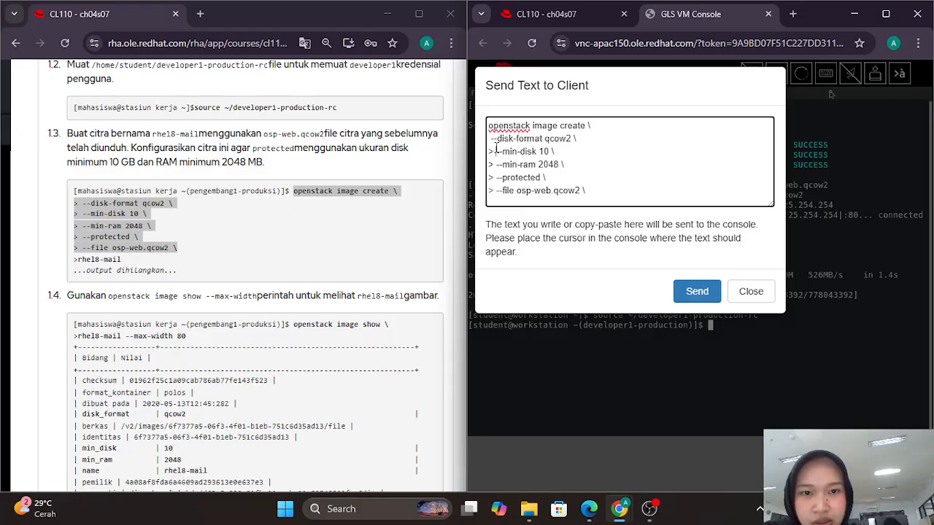
pyautogui.press('BackSpace')
pyautogui.press('BackSpace')
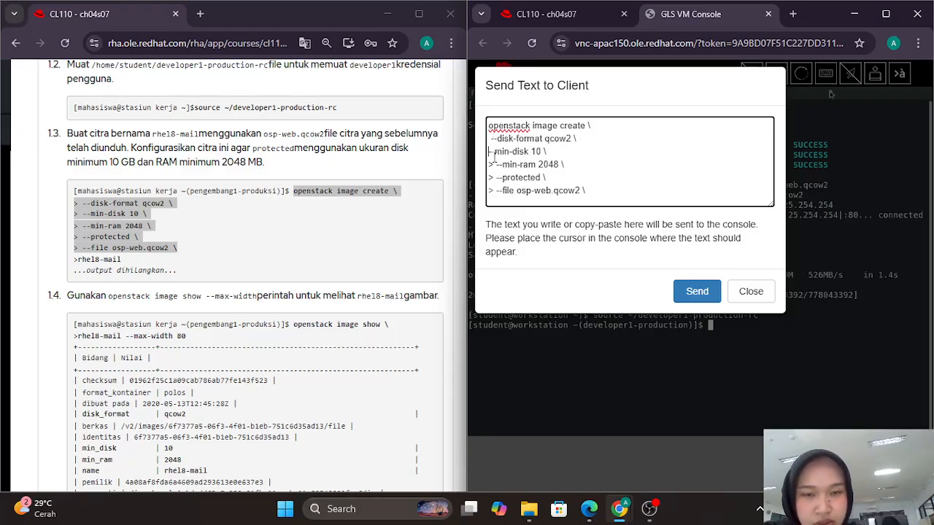
pyautogui.press('BackSpace')
pyautogui.press('BackSpace')
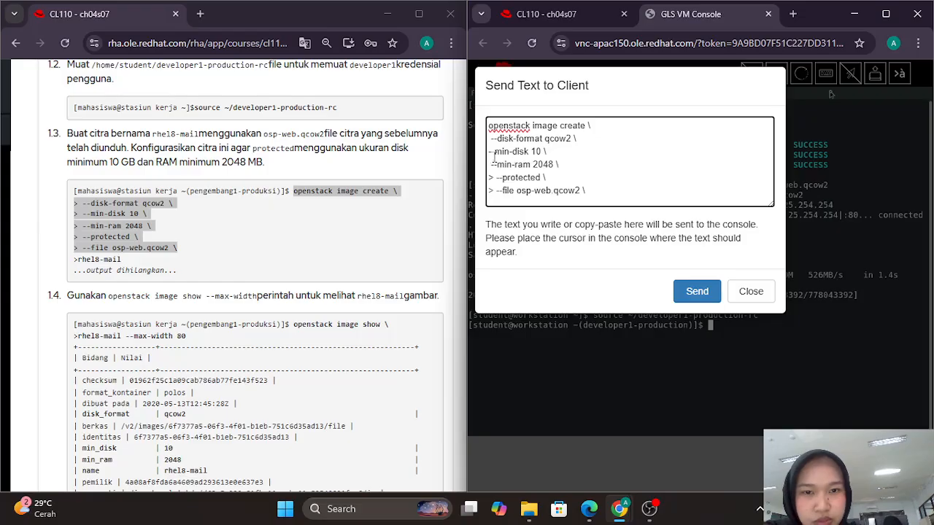
pyautogui.press('Delete')
pyautogui.press('Delete')
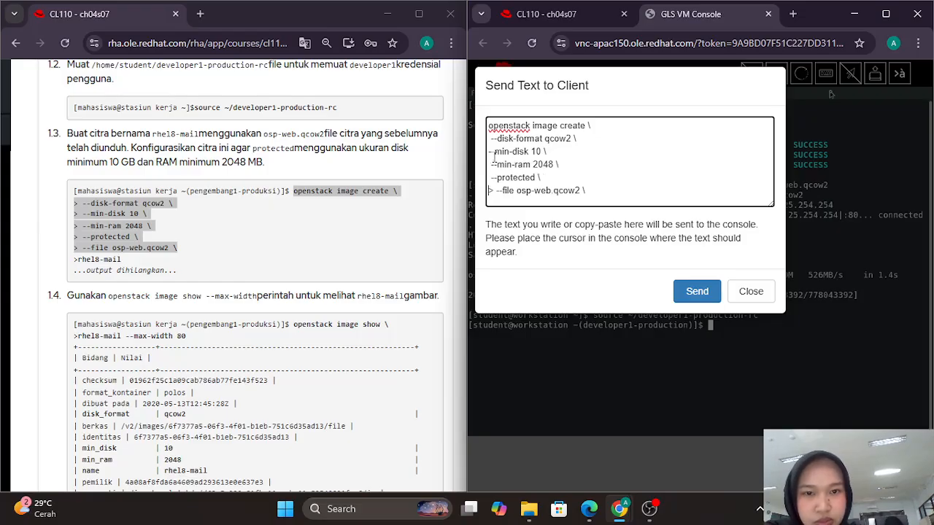
pyautogui.press('Delete')
pyautogui.press('Delete')
pyautogui.click(605, 193)
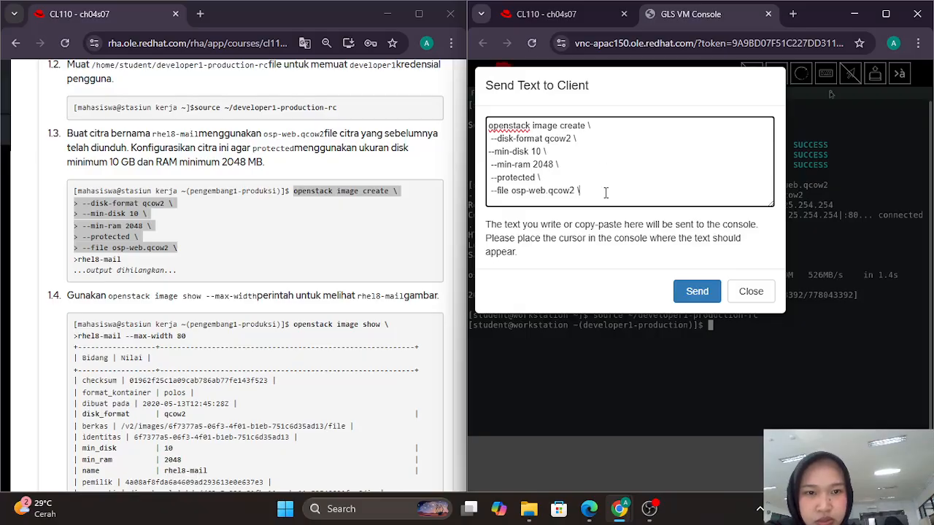
pyautogui.press('BackSpace')
pyautogui.press('BackSpace')
pyautogui.click(697, 291)
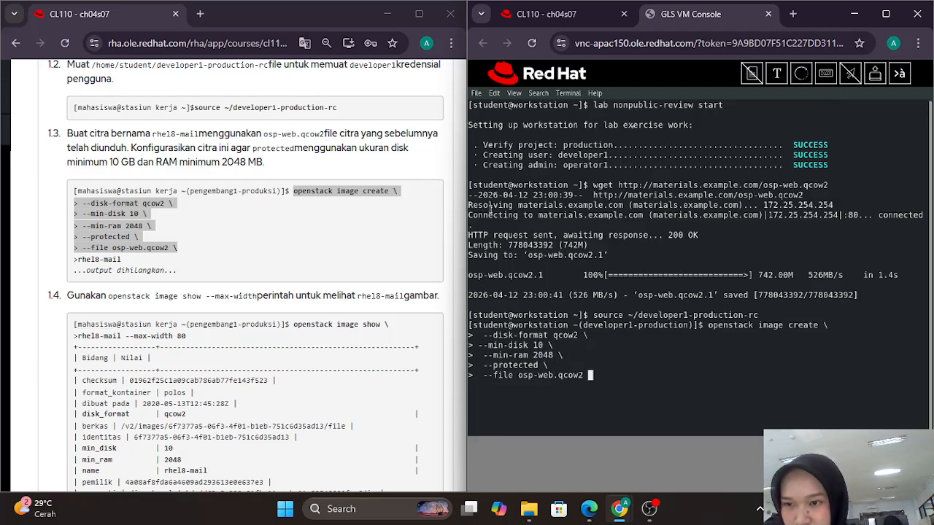
pyautogui.click(776, 79)
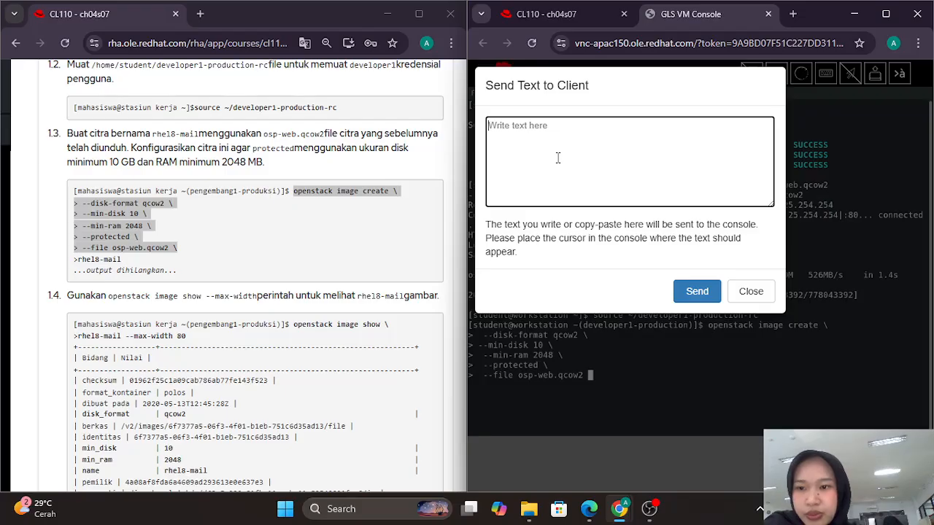
# Step: Append '/ rhel8-mail' as the image name, run the command, and recall it after it fails
pyautogui.write('/')
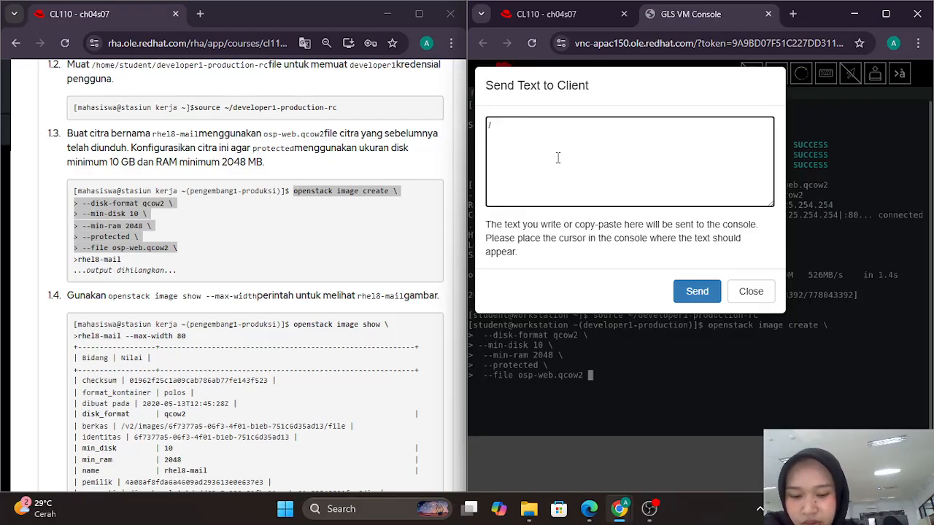
pyautogui.write(' rhel')
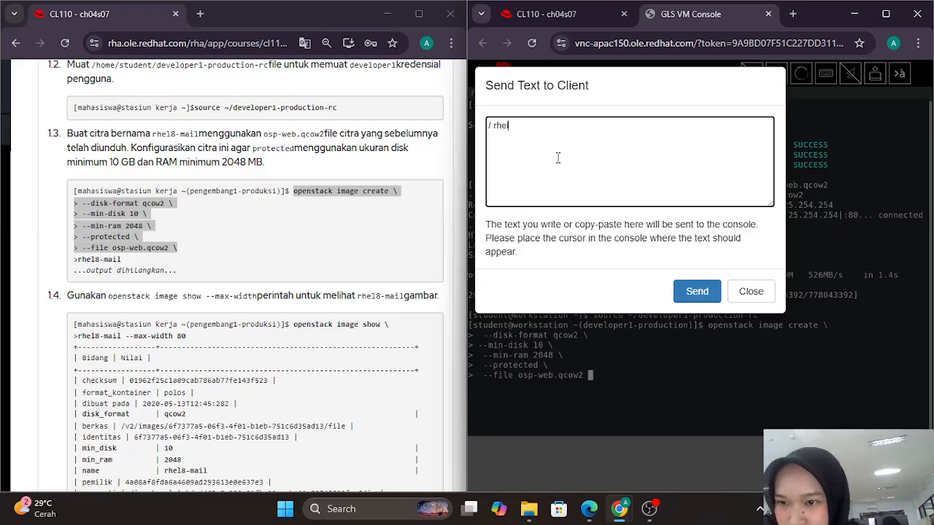
pyautogui.write('8')
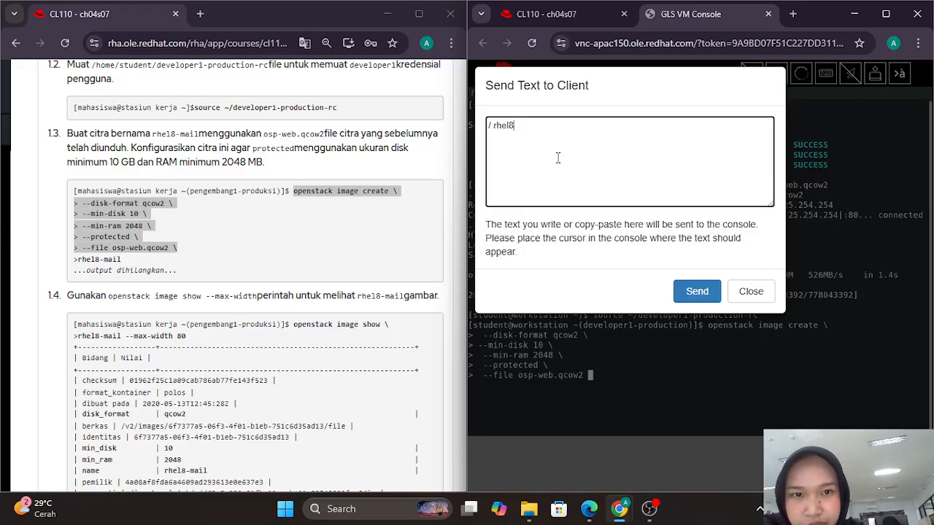
pyautogui.write('-mail')
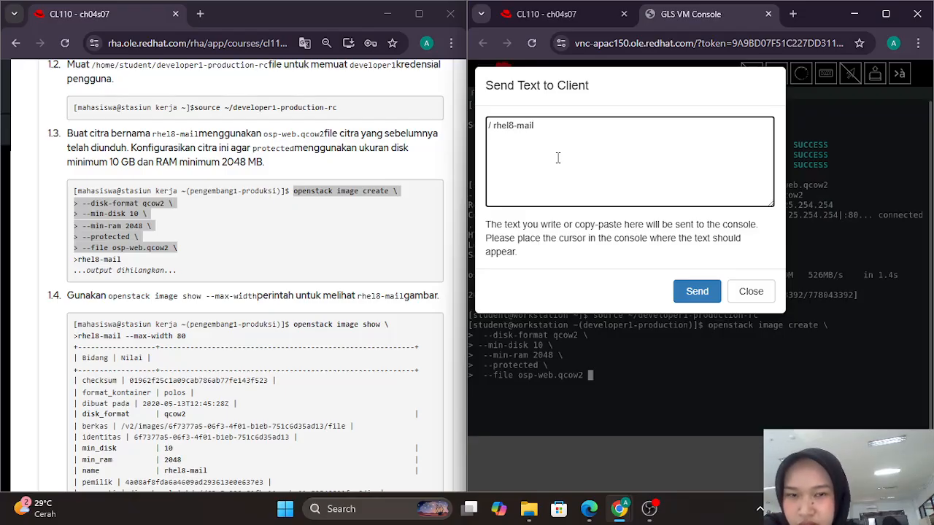
pyautogui.click(697, 291)
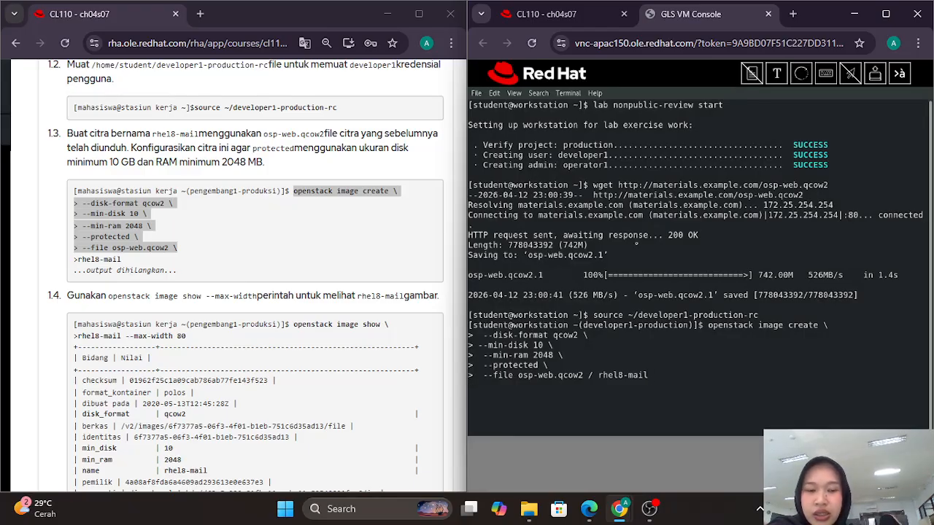
pyautogui.press('Return')
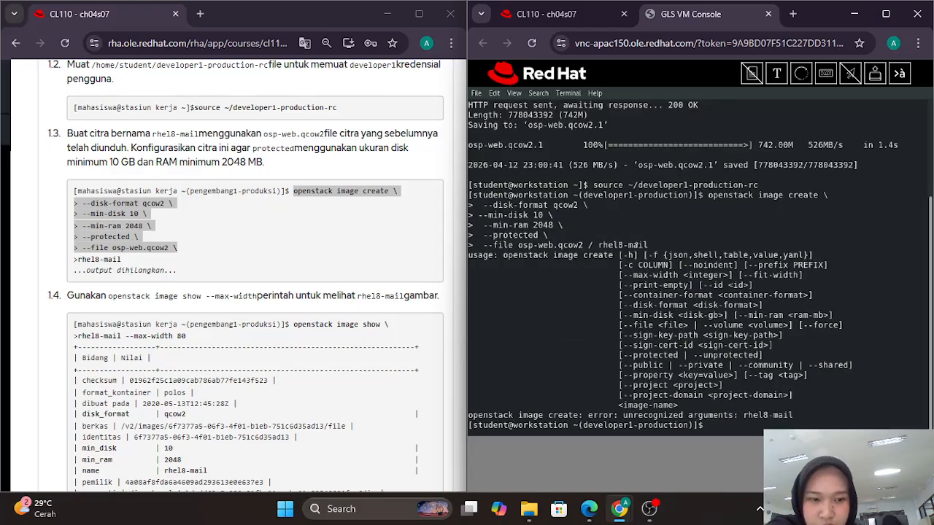
pyautogui.press('Up')
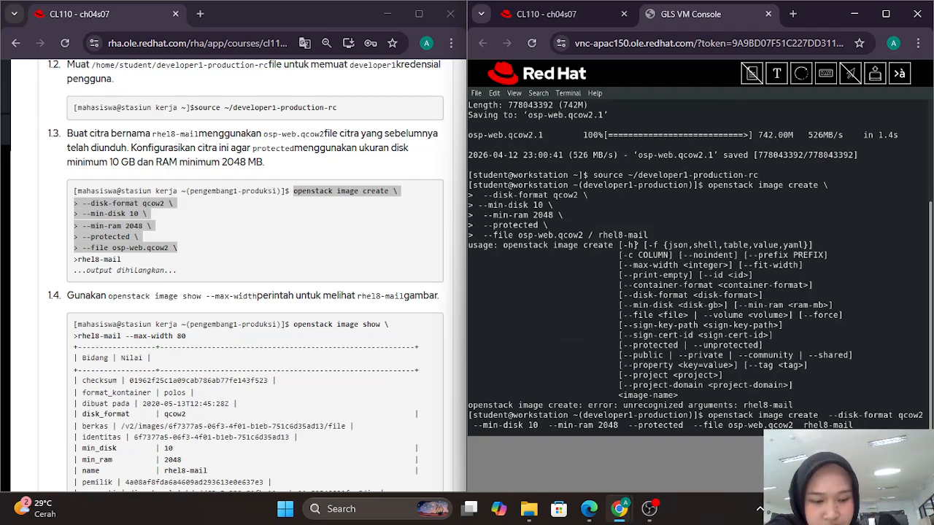
# Step: Run the corrected image create command and scroll through the new rhel8-mail property table
pyautogui.press('Return')
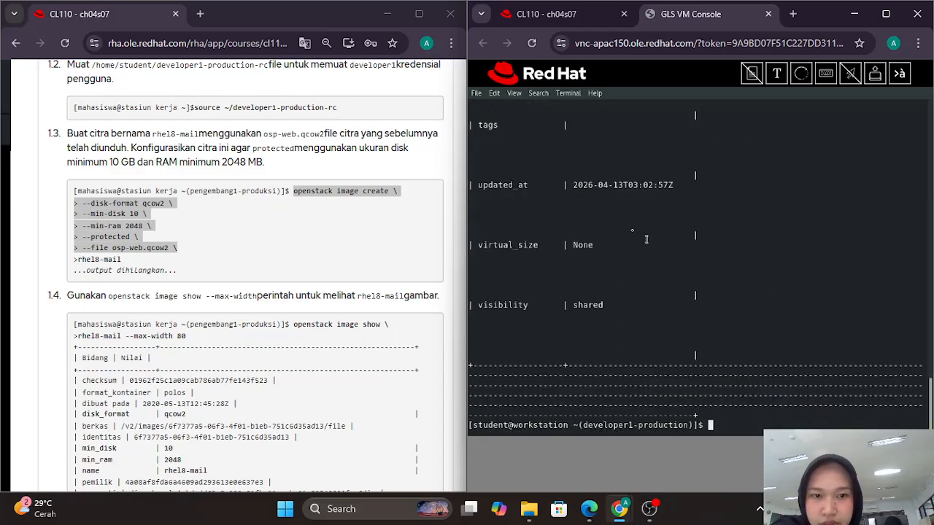
pyautogui.scroll(3, 646, 240)
pyautogui.scroll(5, 632, 230)
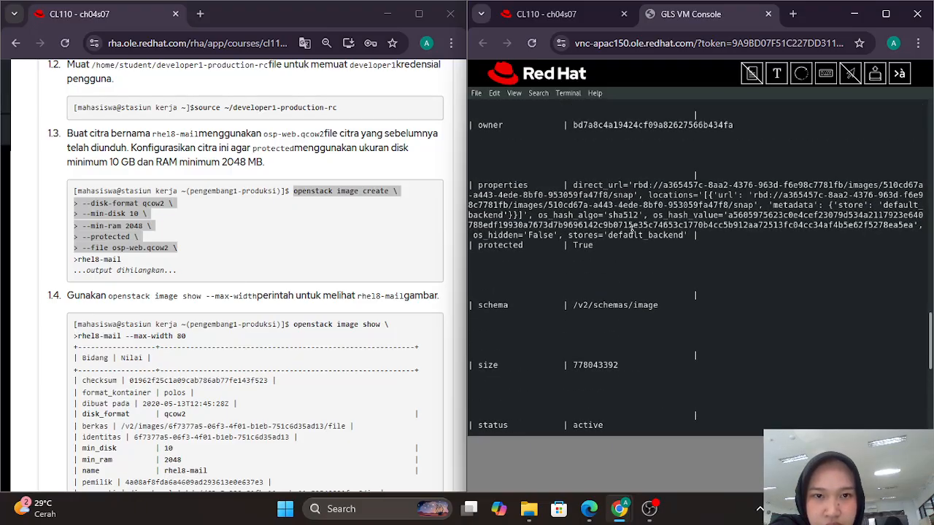
pyautogui.scroll(2, 632, 230)
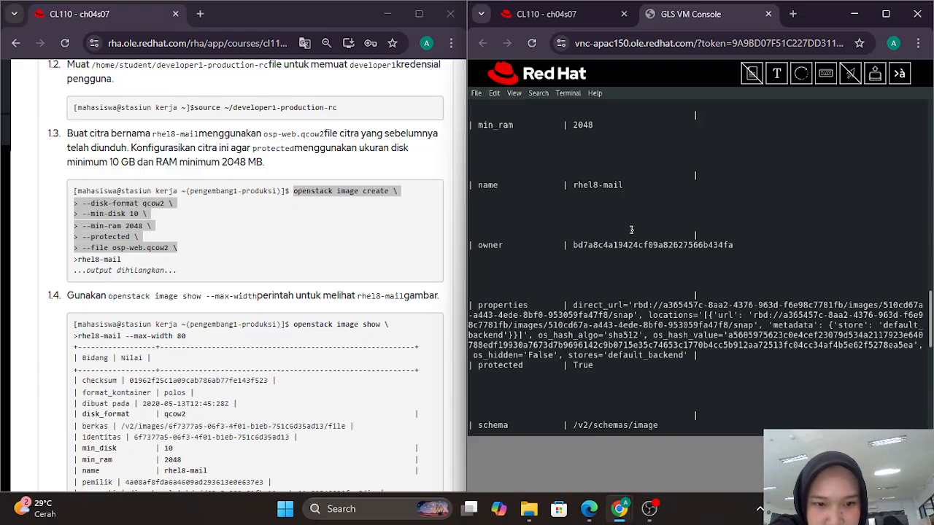
pyautogui.scroll(2, 632, 229)
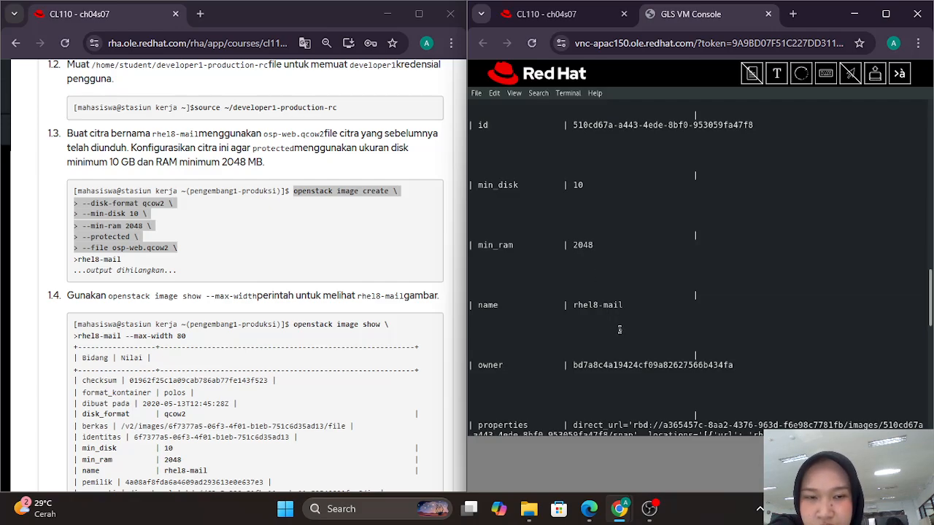
pyautogui.scroll(2, 619, 329)
pyautogui.scroll(2, 620, 330)
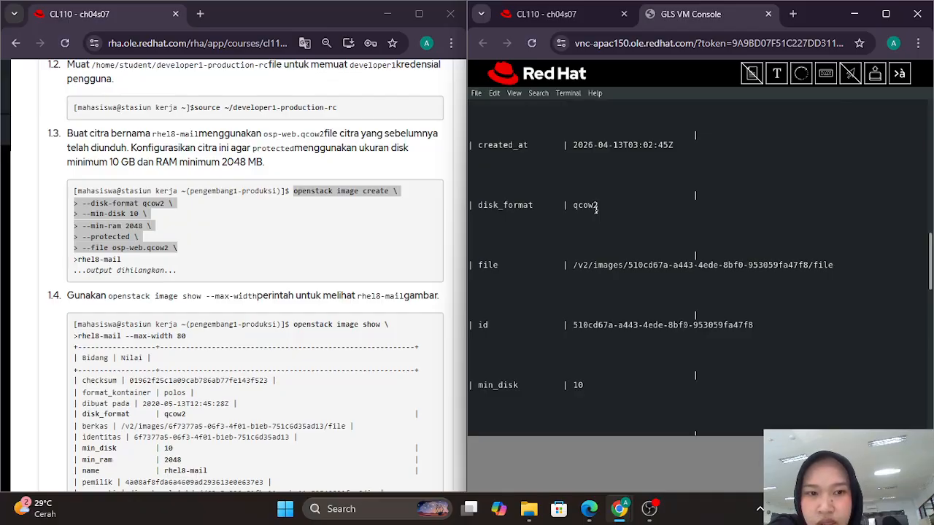
pyautogui.scroll(2, 650, 217)
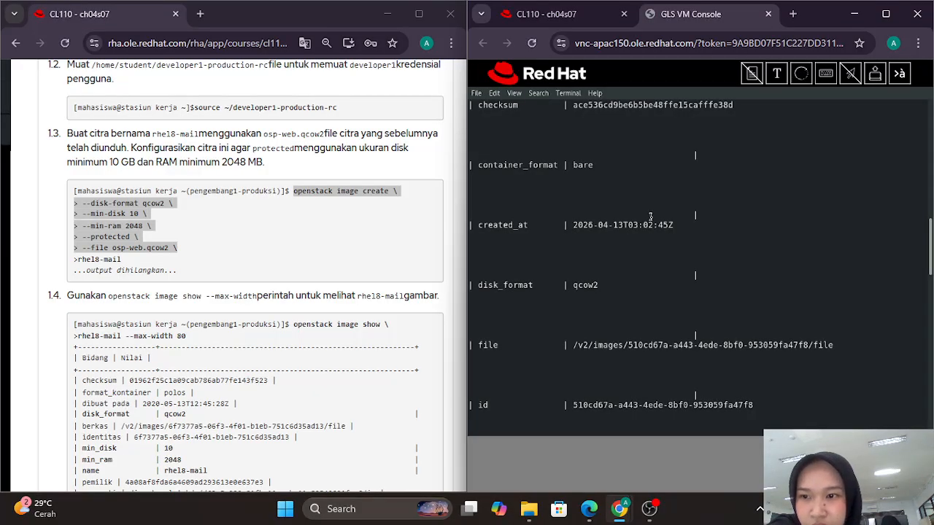
pyautogui.scroll(4, 651, 217)
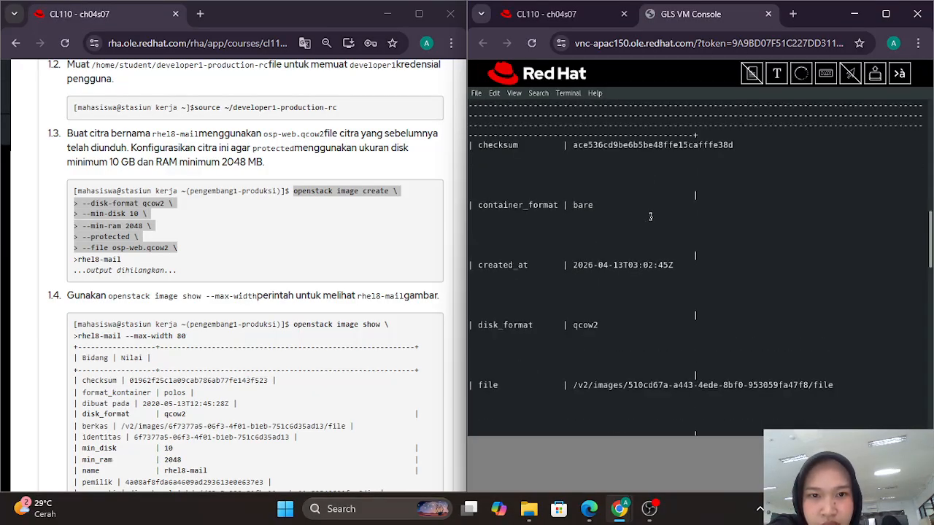
pyautogui.scroll(-14, 651, 217)
pyautogui.scroll(-6, 650, 217)
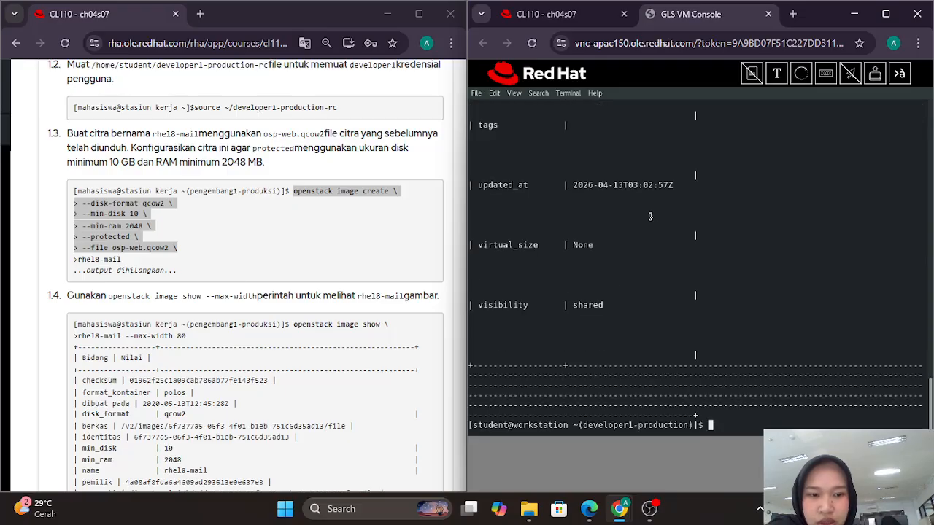
pyautogui.scroll(-2, 184, 267)
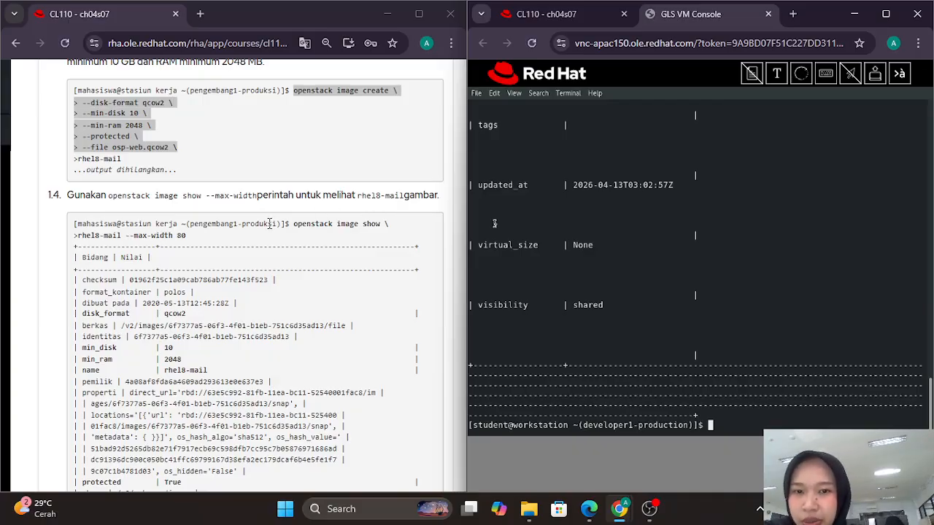
# Step: Send 'openstack image show rhel8-mail --max-width 80' to the terminal and compare its output
pyautogui.click(296, 229)
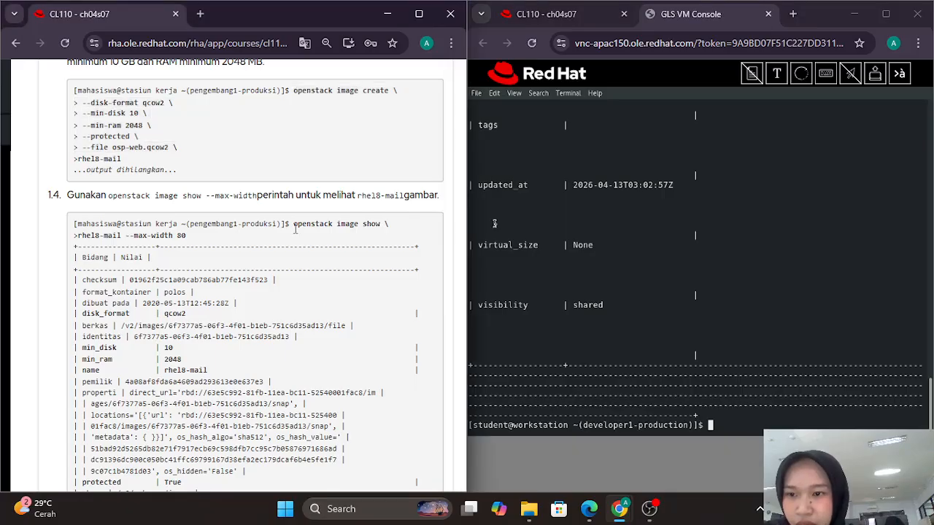
pyautogui.moveTo(296, 230); pyautogui.dragTo(297, 241)
pyautogui.hotkey('ctrl', 'c')
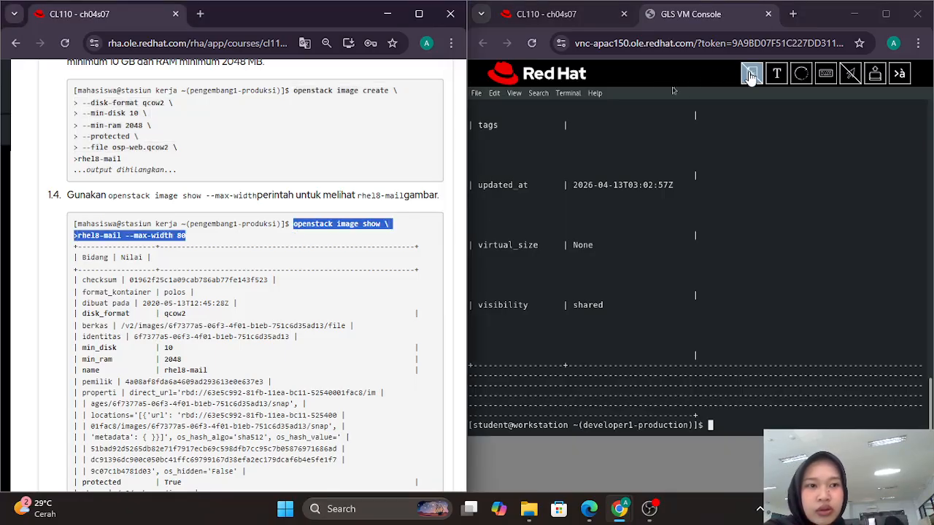
pyautogui.click(776, 72)
pyautogui.hotkey('ctrl', 'v')
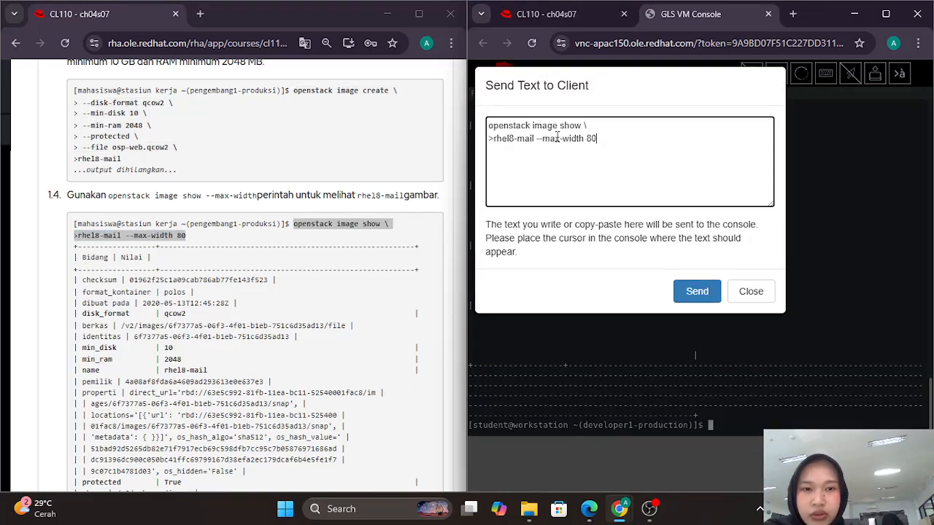
pyautogui.click(493, 139)
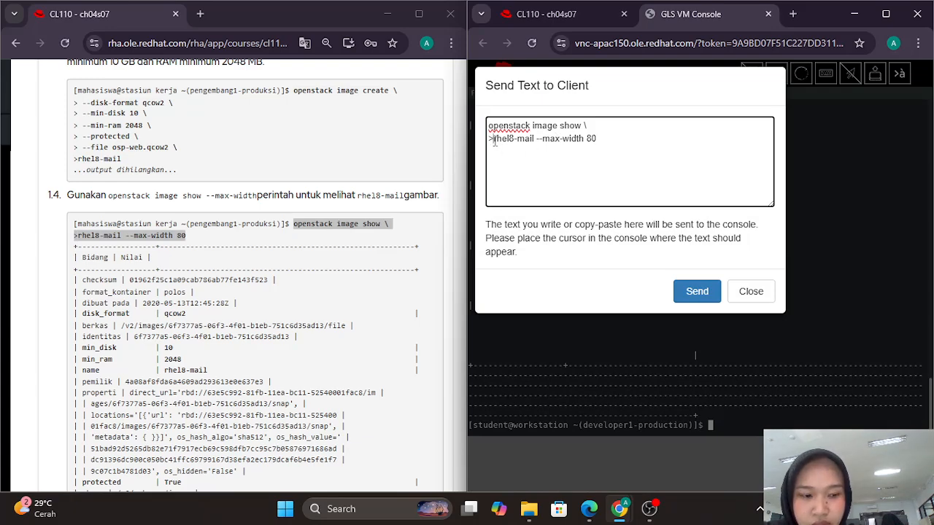
pyautogui.press('BackSpace')
pyautogui.press('Return')
pyautogui.click(696, 291)
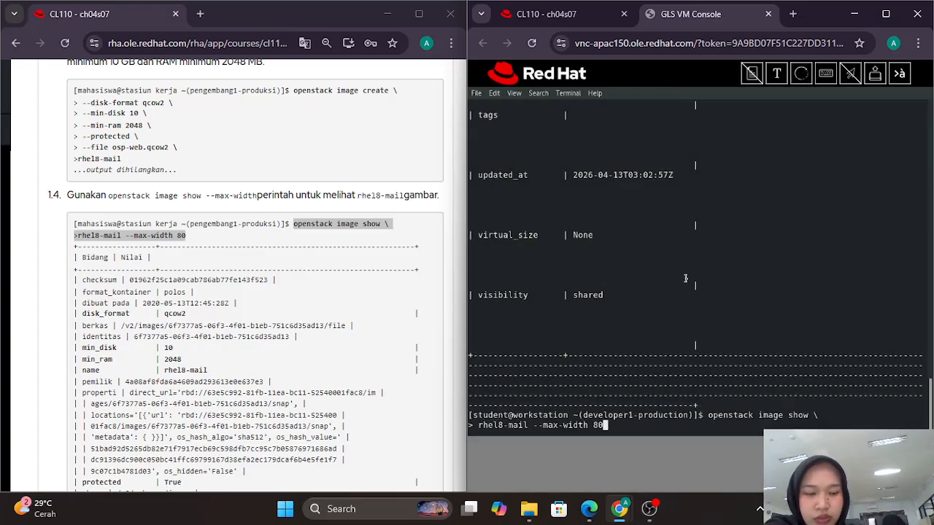
pyautogui.scroll(-5, 292, 230)
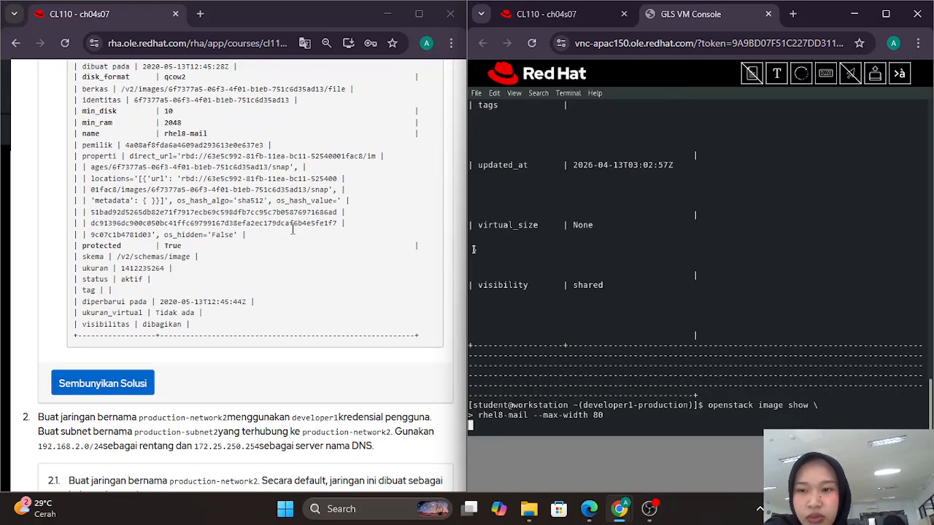
pyautogui.scroll(-1, 292, 229)
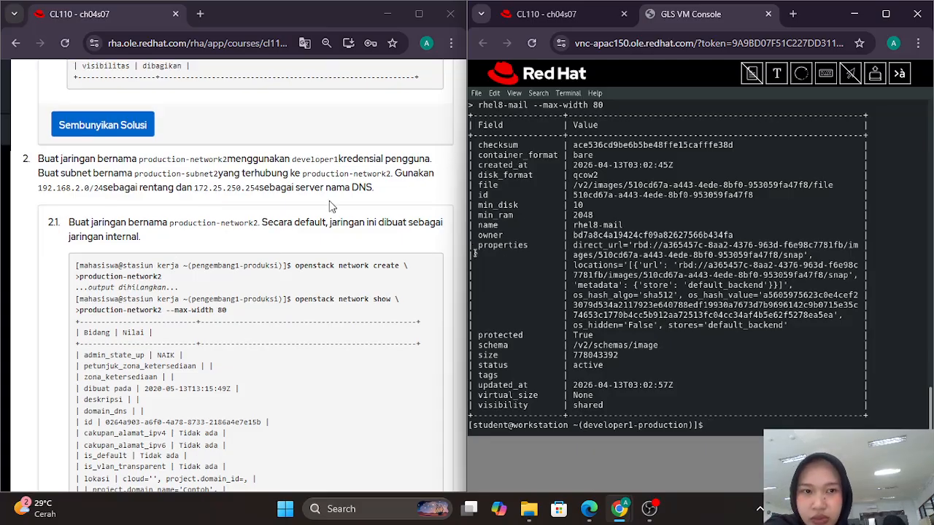
pyautogui.scroll(5, 329, 200)
pyautogui.scroll(1, 329, 201)
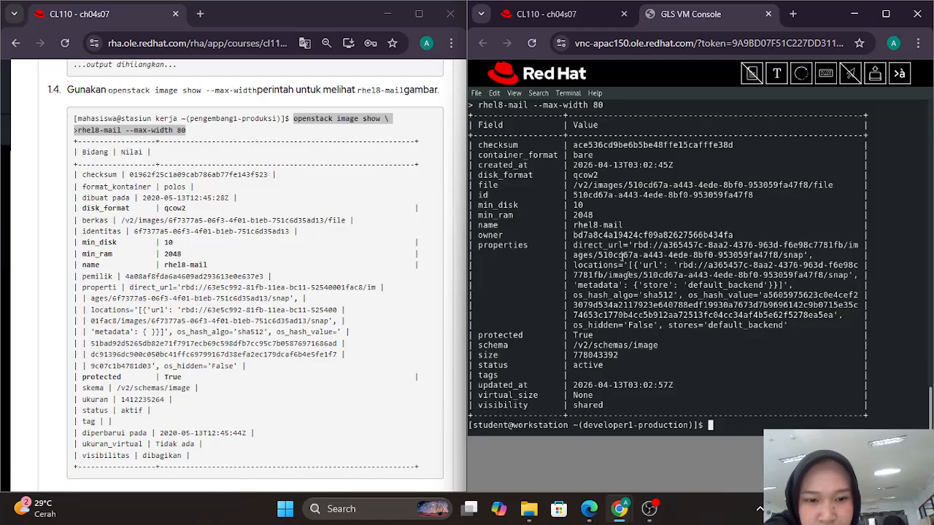
pyautogui.scroll(-7, 278, 251)
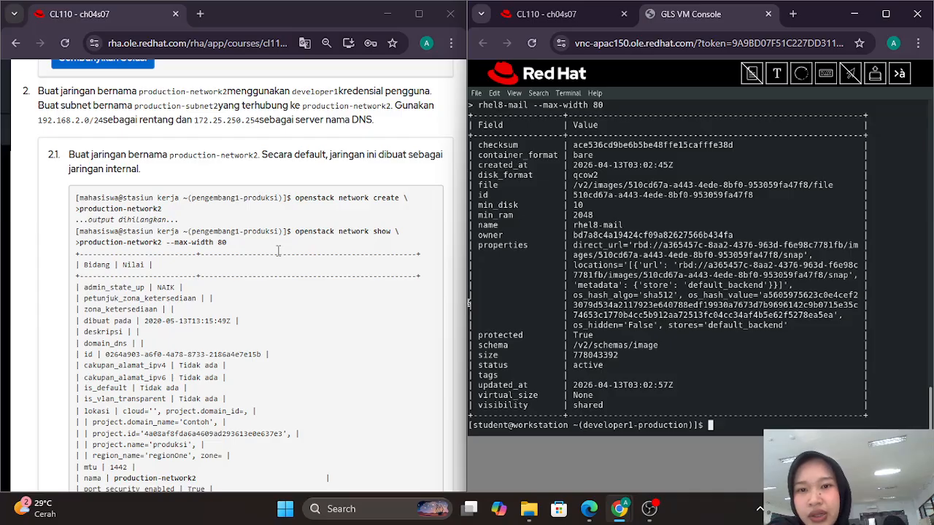
# Step: Run 'openstack network create production-network2' after removing the stray '>' marker
pyautogui.scroll(-1, 285, 233)
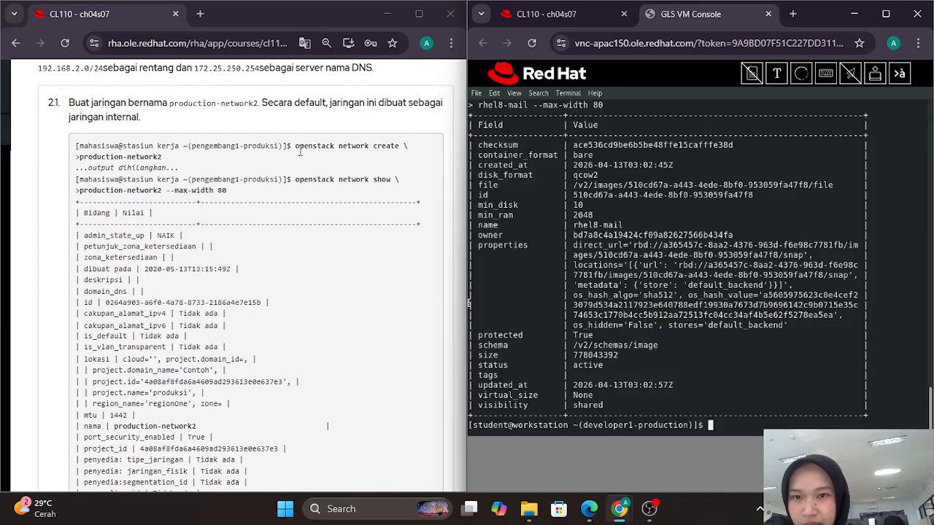
pyautogui.moveTo(293, 146)
pyautogui.mouseDown()
pyautogui.moveTo(307, 148)
pyautogui.moveTo(297, 163)
pyautogui.mouseUp()
pyautogui.hotkey('ctrl', 'c')
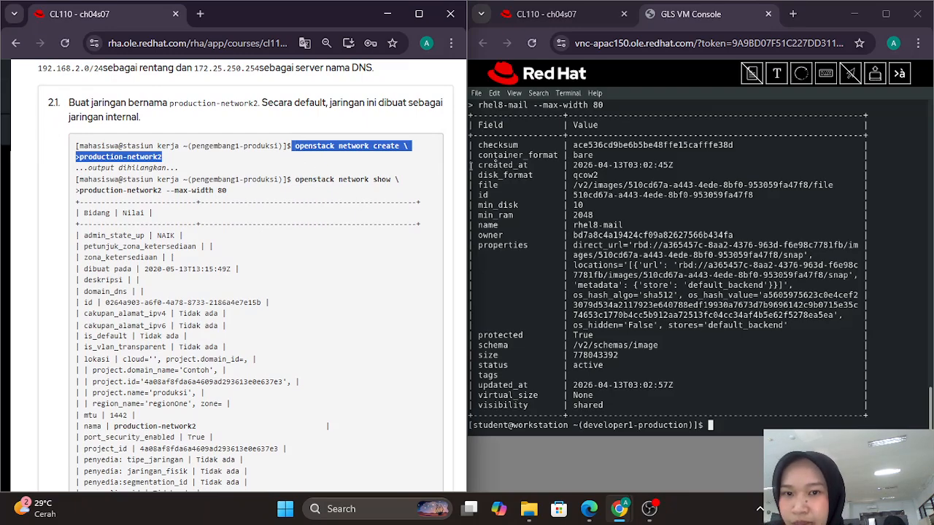
pyautogui.click(776, 74)
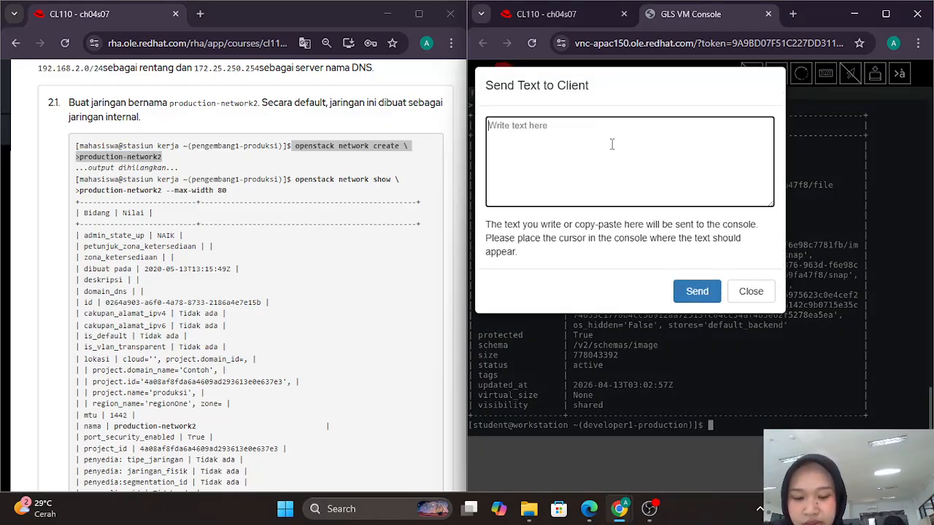
pyautogui.hotkey('ctrl', 'v')
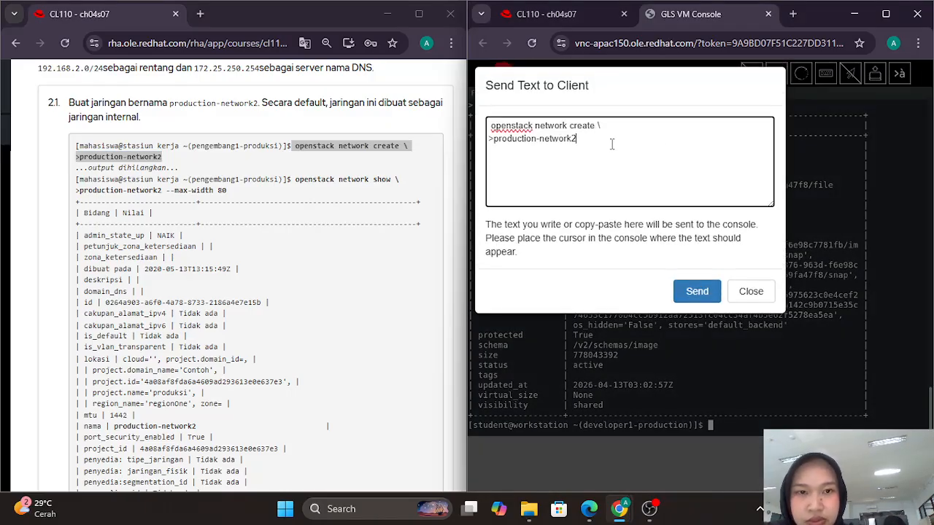
pyautogui.click(494, 138)
pyautogui.press('BackSpace')
pyautogui.press('Return')
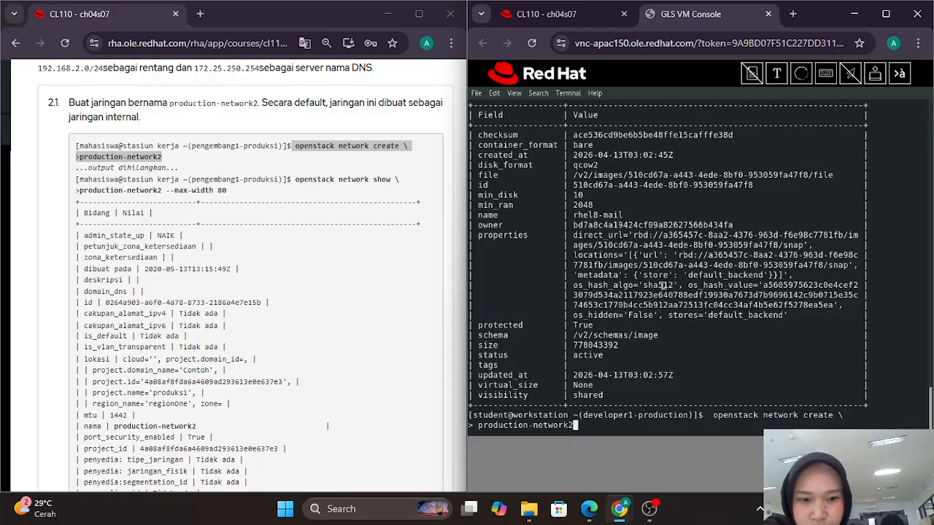
pyautogui.press('Return')
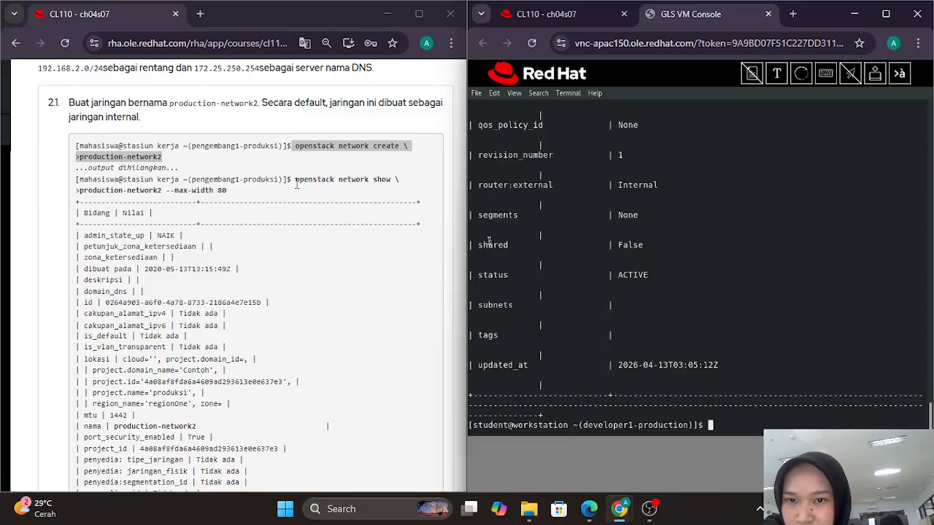
# Step: Run 'openstack network show production-network2 --max-width 80' after removing the stray '>' marker
pyautogui.moveTo(296, 180); pyautogui.dragTo(324, 196)
pyautogui.hotkey('ctrl', 'c')
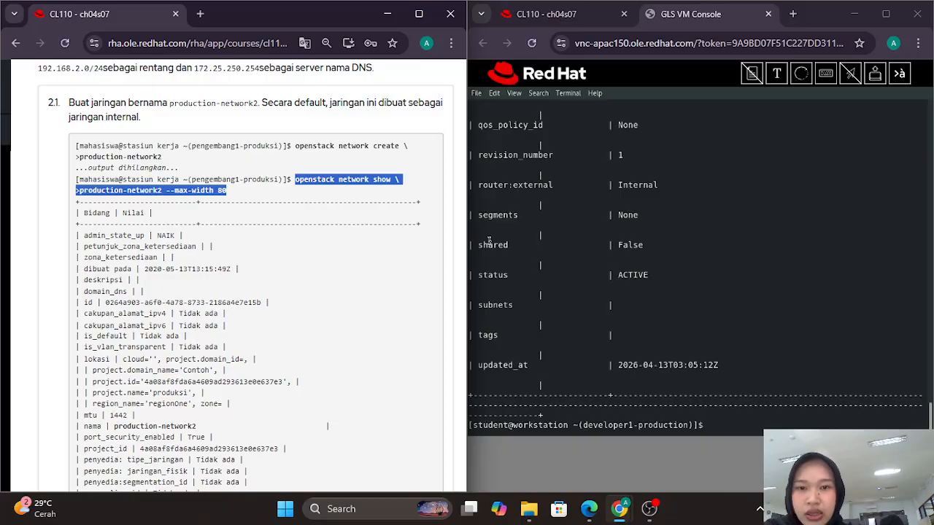
pyautogui.click(777, 73)
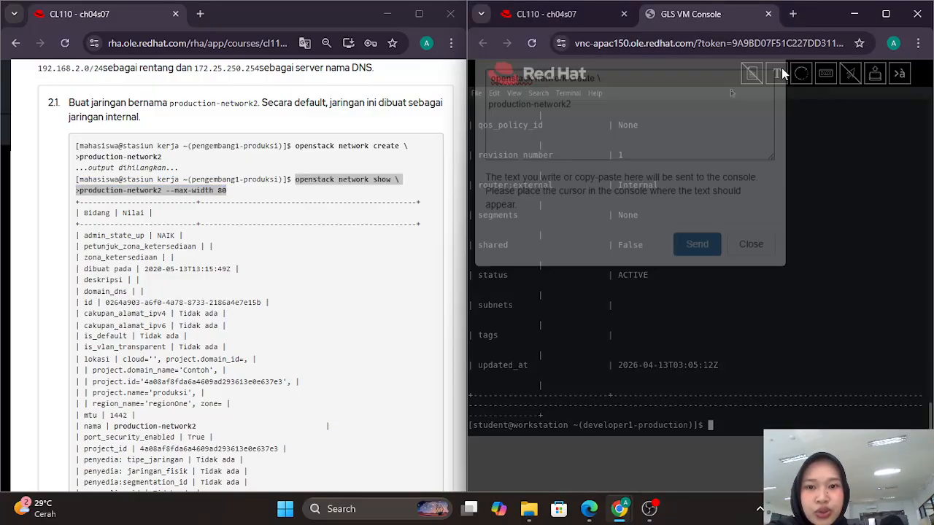
pyautogui.hotkey('ctrl', 'v')
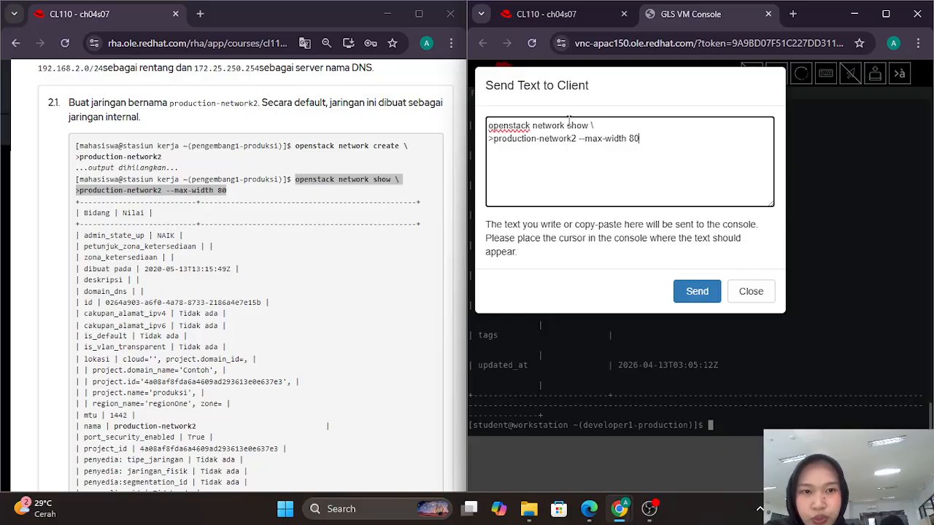
pyautogui.click(493, 139)
pyautogui.press('BackSpace')
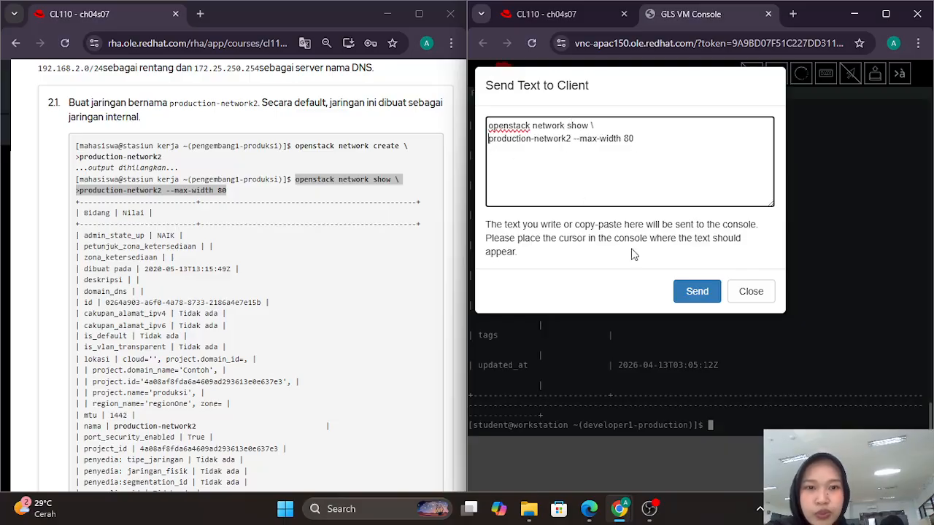
pyautogui.click(695, 293)
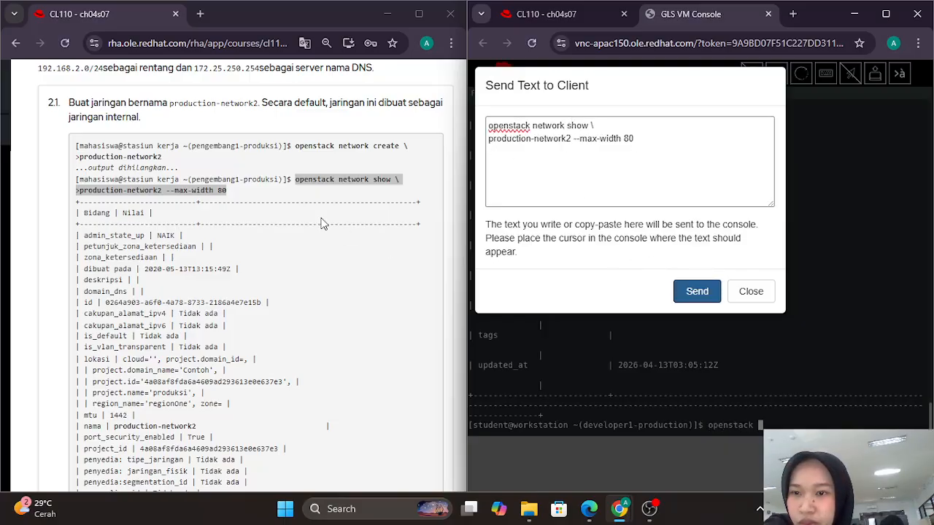
pyautogui.scroll(-1, 324, 224)
pyautogui.scroll(-1, 324, 224)
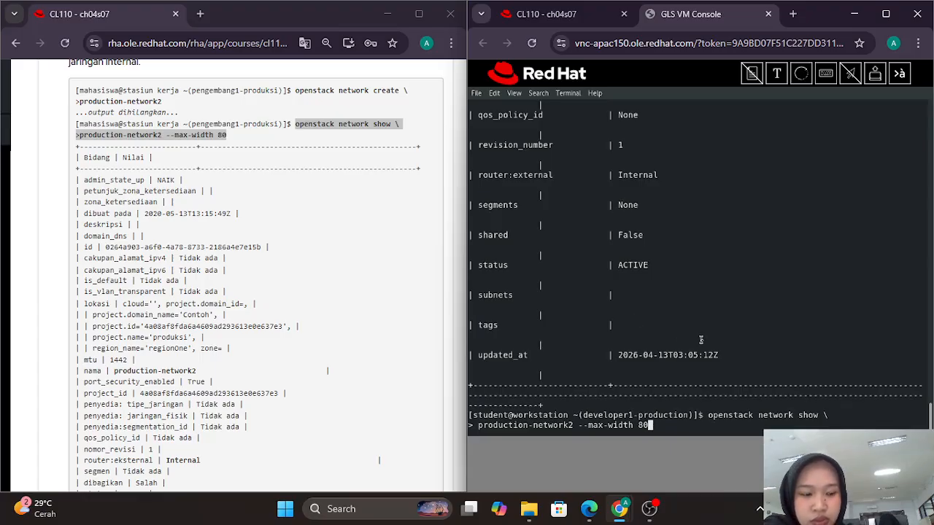
pyautogui.press('Return')
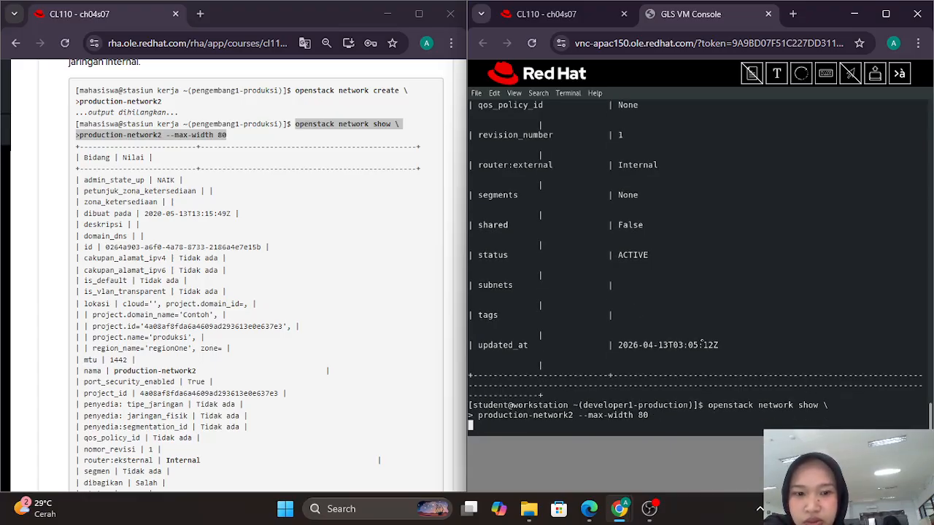
# Step: Scroll through the network details to confirm ACTIVE, internal and MTU 1442
pyautogui.scroll(2, 621, 254)
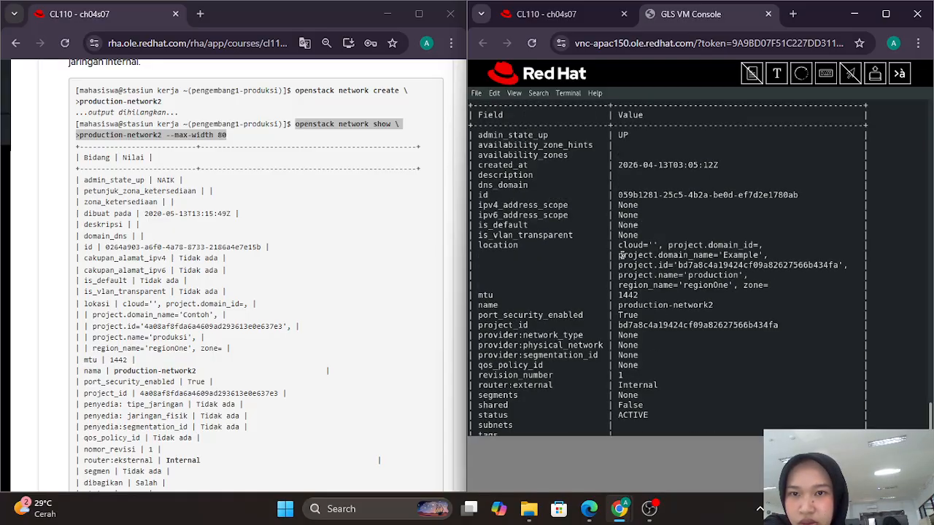
pyautogui.scroll(1, 335, 261)
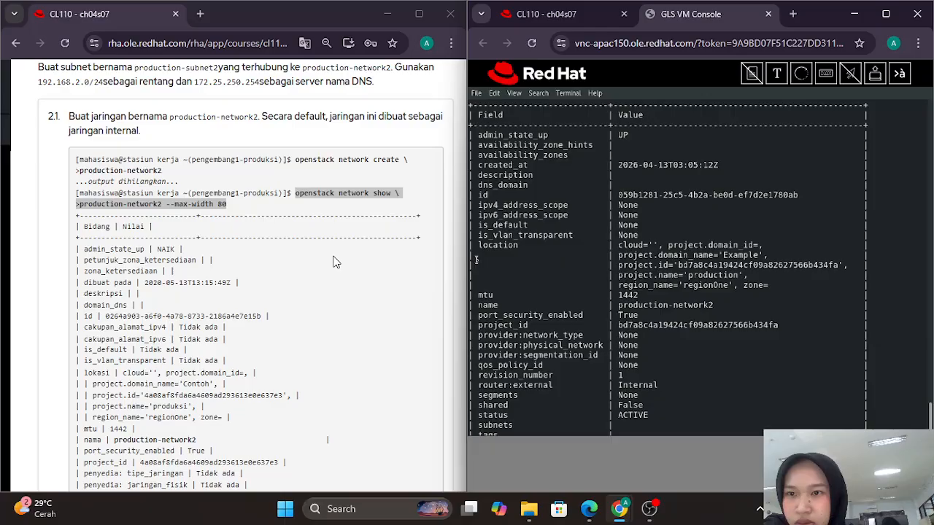
pyautogui.scroll(-3, 334, 261)
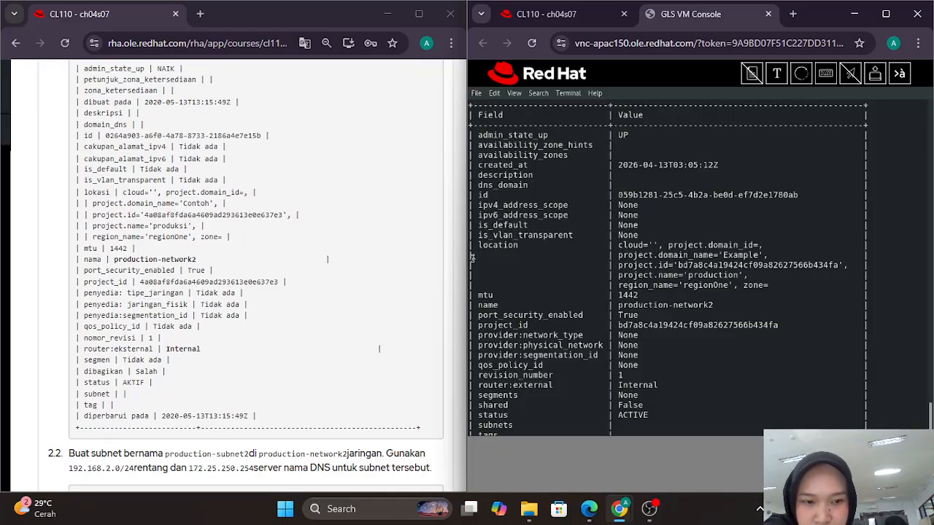
pyautogui.scroll(2, 567, 245)
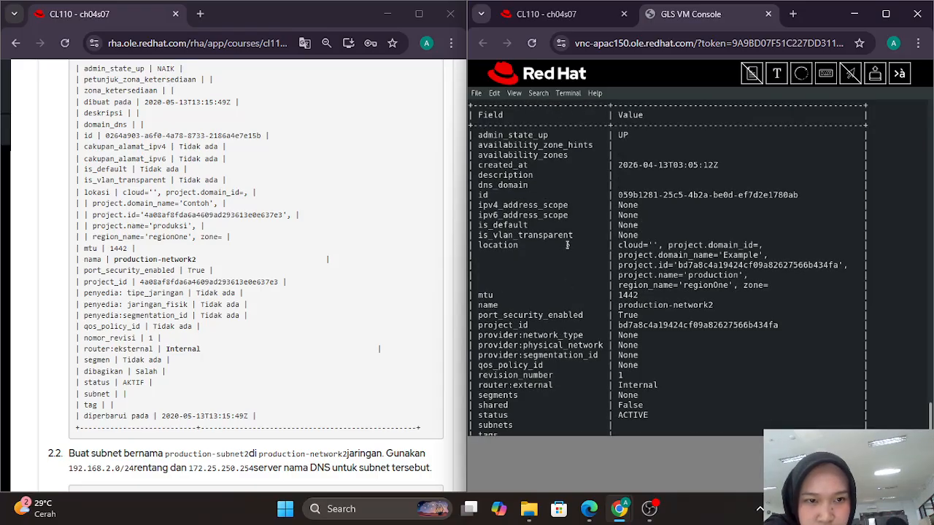
pyautogui.scroll(2, 333, 232)
pyautogui.scroll(-1, 333, 232)
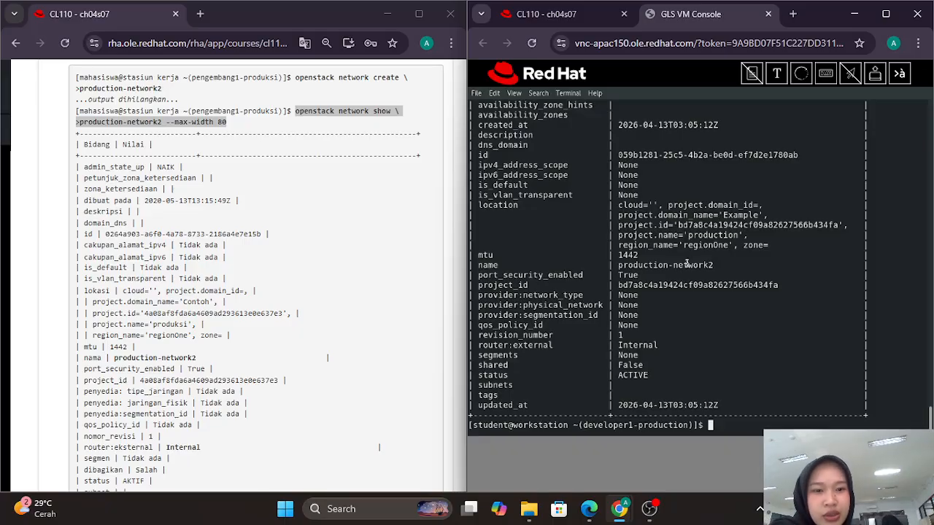
pyautogui.scroll(-6, 332, 178)
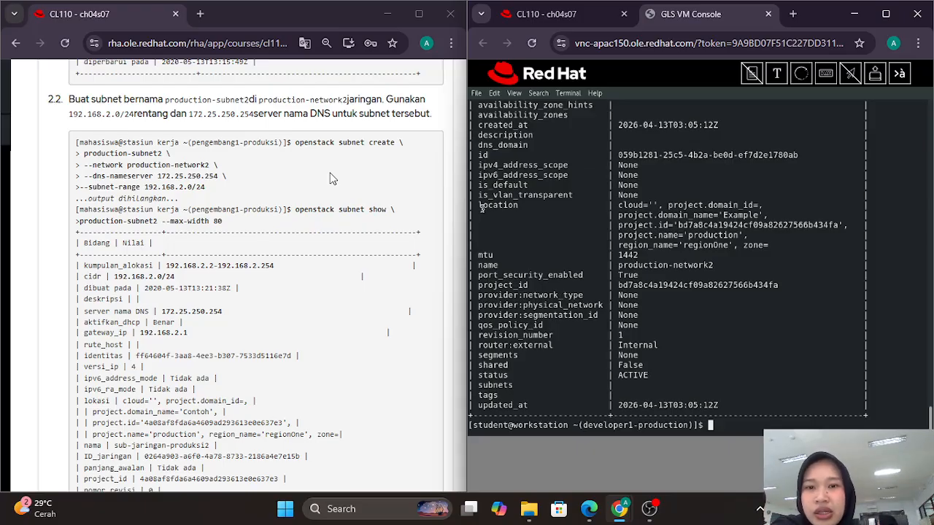
# Step: Replace the Send Text box's old command with the five-line production-subnet2 subnet create command
pyautogui.scroll(-1, 330, 179)
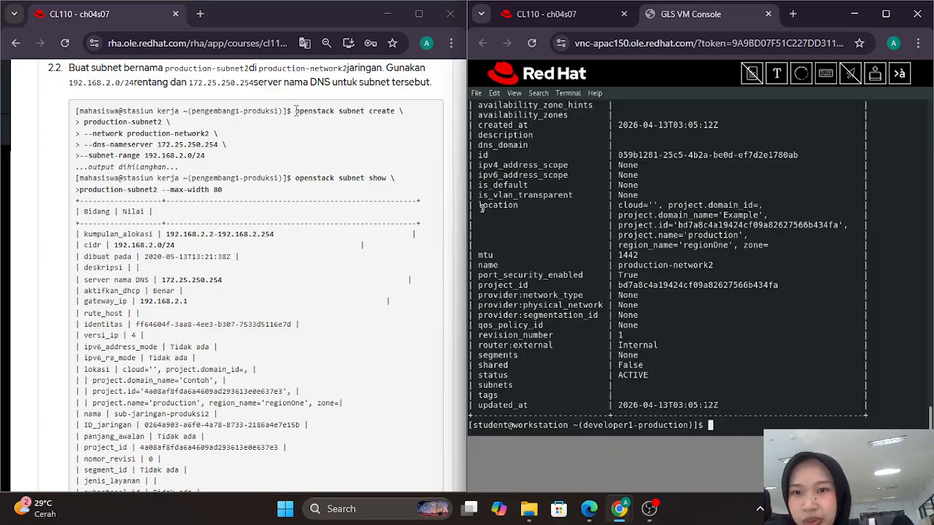
pyautogui.moveTo(296, 111); pyautogui.dragTo(226, 162)
pyautogui.hotkey('ctrl', 'c')
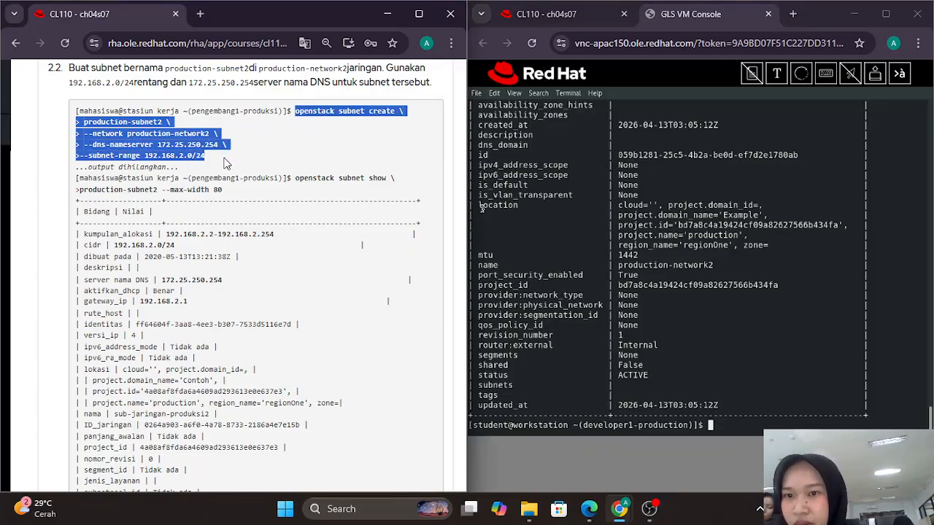
pyautogui.click(777, 73)
pyautogui.click(602, 128)
pyautogui.hotkey('ctrl', 'a')
pyautogui.press('BackSpace')
pyautogui.hotkey('ctrl', 'v')
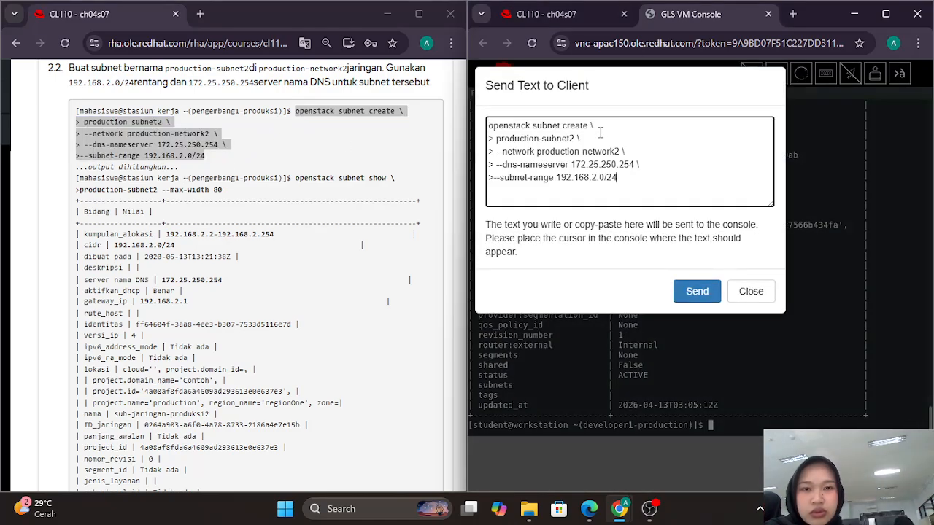
# Step: Delete the stray markers before production-subnet2, --network, --dns-nameserver and --subnet-range, then send
pyautogui.click(495, 140)
pyautogui.press('BackSpace')
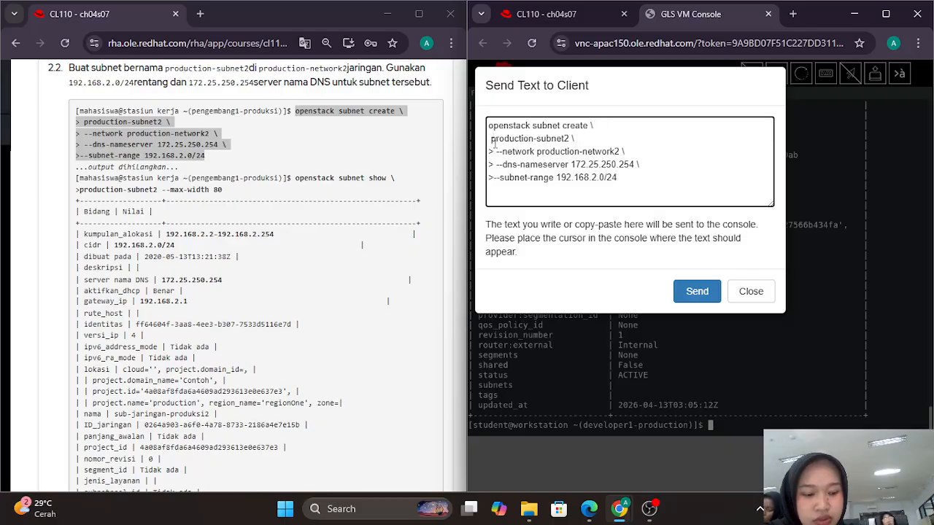
pyautogui.click(495, 151)
pyautogui.press('BackSpace')
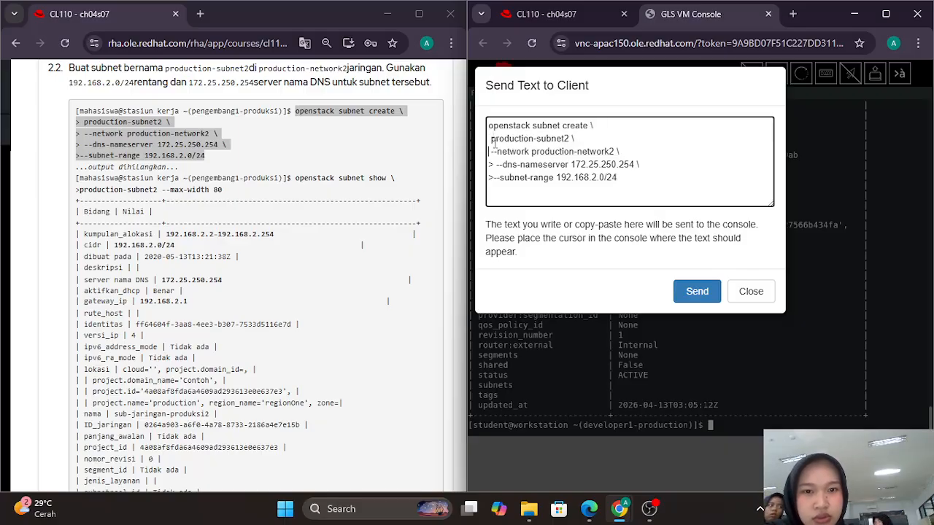
pyautogui.press('Down')
pyautogui.press('Right')
pyautogui.press('BackSpace')
pyautogui.press('Down')
pyautogui.press('Right')
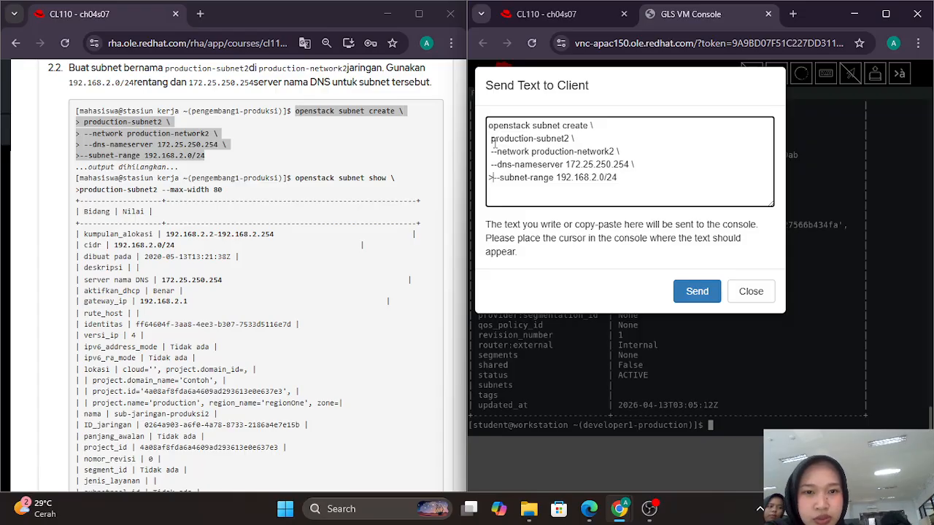
pyautogui.press('BackSpace')
pyautogui.click(689, 302)
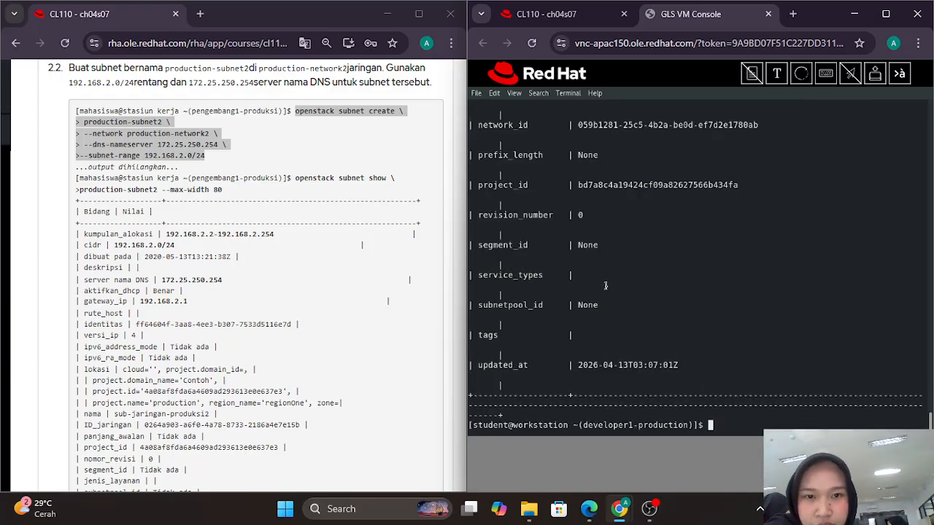
# Step: Review the production-subnet2 details, then scroll the course page to the mail-disk flavor step
pyautogui.scroll(4, 606, 285)
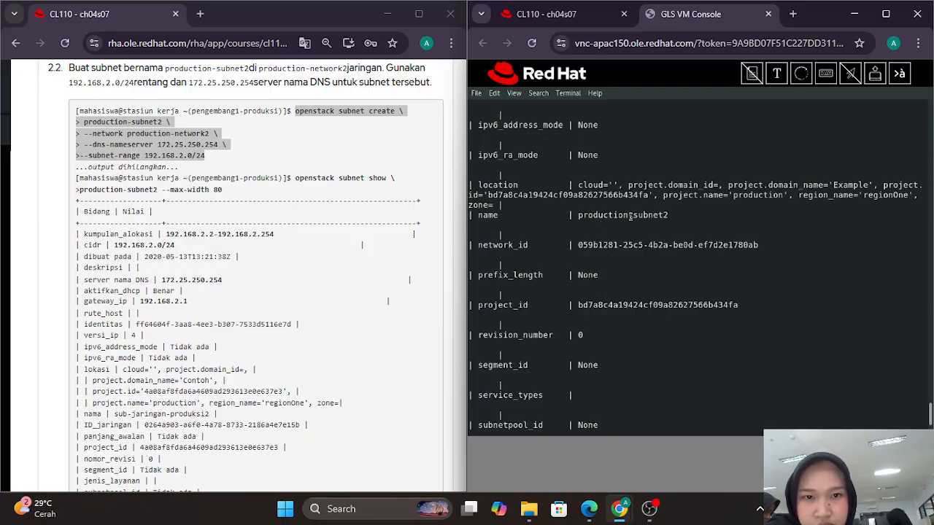
pyautogui.scroll(3, 630, 216)
pyautogui.scroll(3, 630, 216)
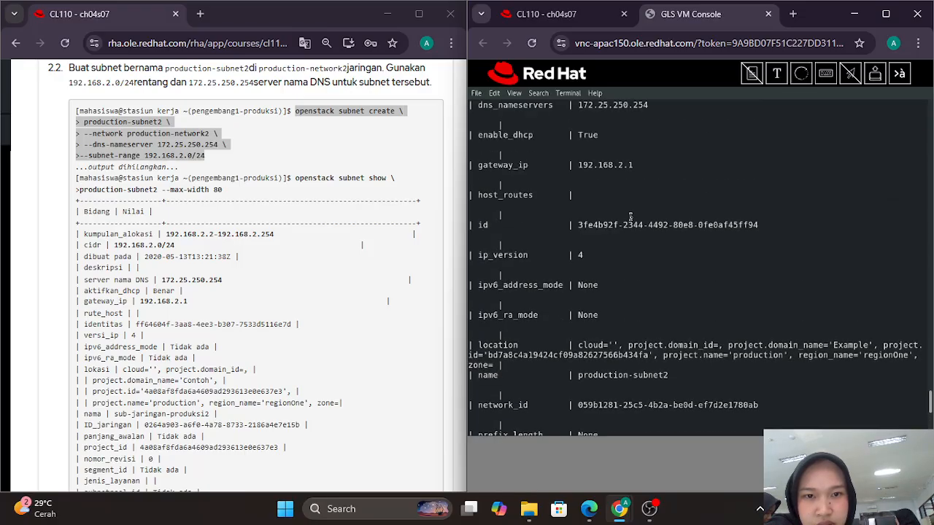
pyautogui.scroll(3, 629, 216)
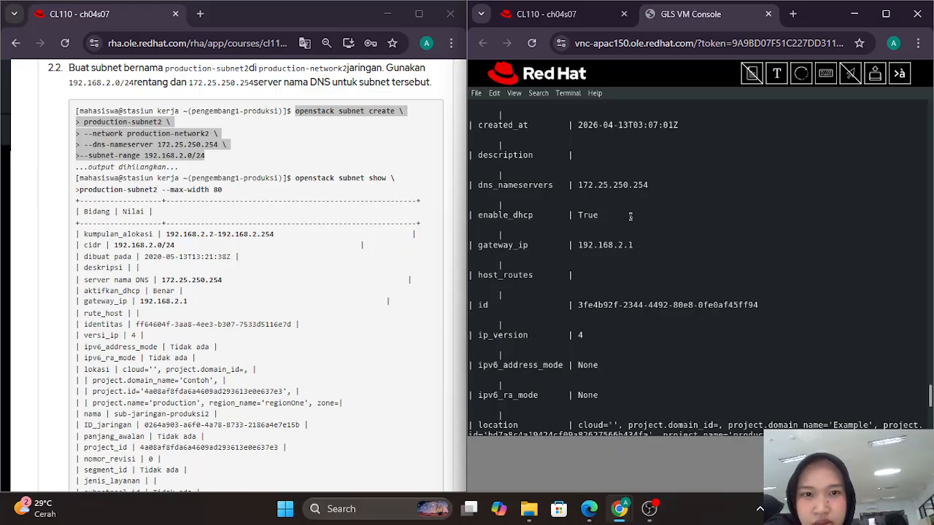
pyautogui.scroll(2, 629, 216)
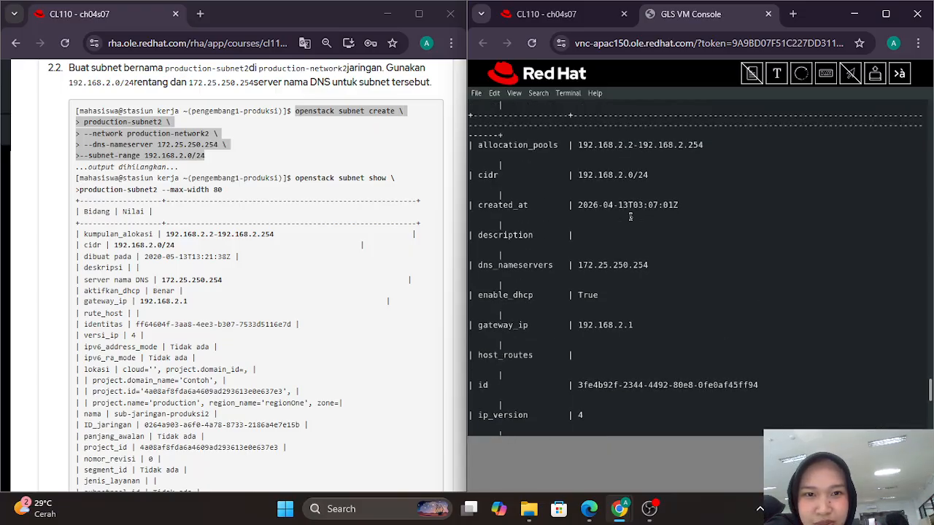
pyautogui.scroll(3, 630, 216)
pyautogui.scroll(2, 629, 216)
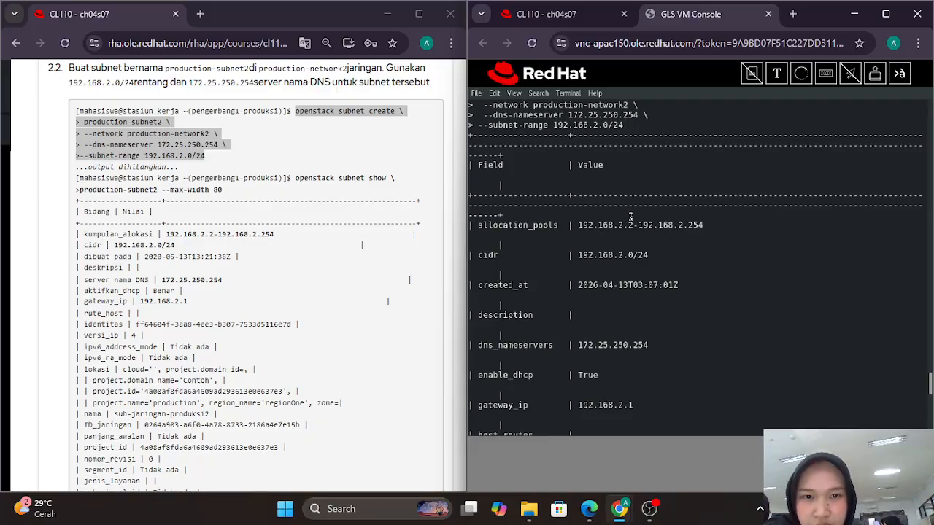
pyautogui.scroll(2, 630, 217)
pyautogui.scroll(-4, 630, 217)
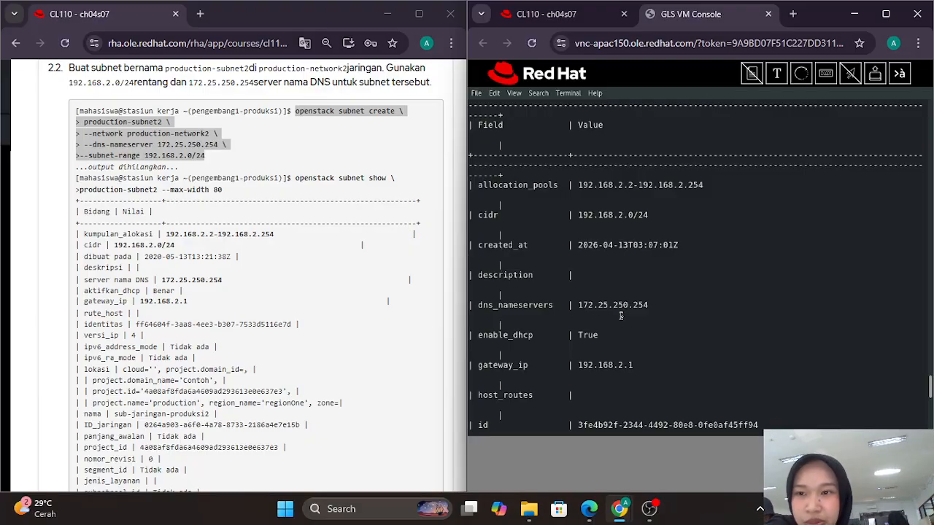
pyautogui.scroll(-10, 621, 316)
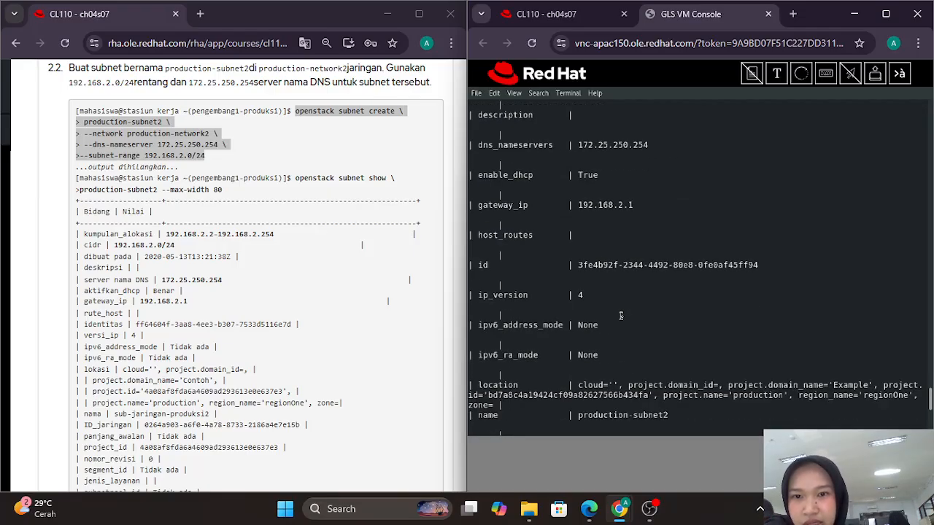
pyautogui.scroll(-6, 300, 165)
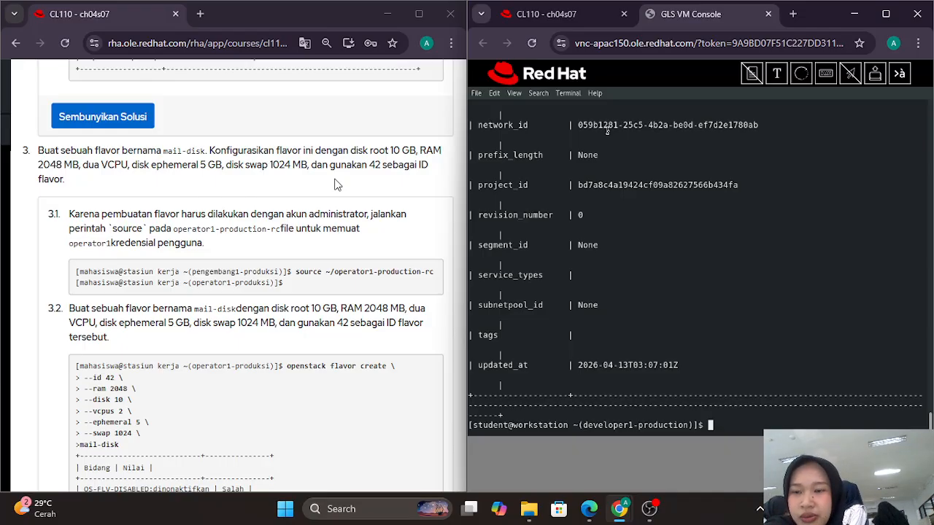
pyautogui.scroll(-1, 338, 184)
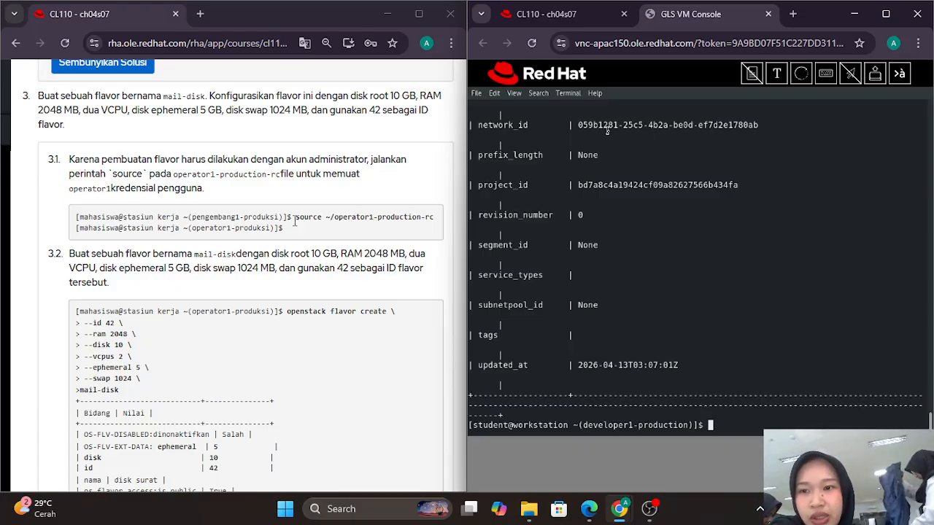
# Step: Send 'source ~/operator1-production-rc' to the console to load operator1's credentials
pyautogui.moveTo(296, 219); pyautogui.dragTo(436, 226)
pyautogui.hotkey('ctrl', 'c')
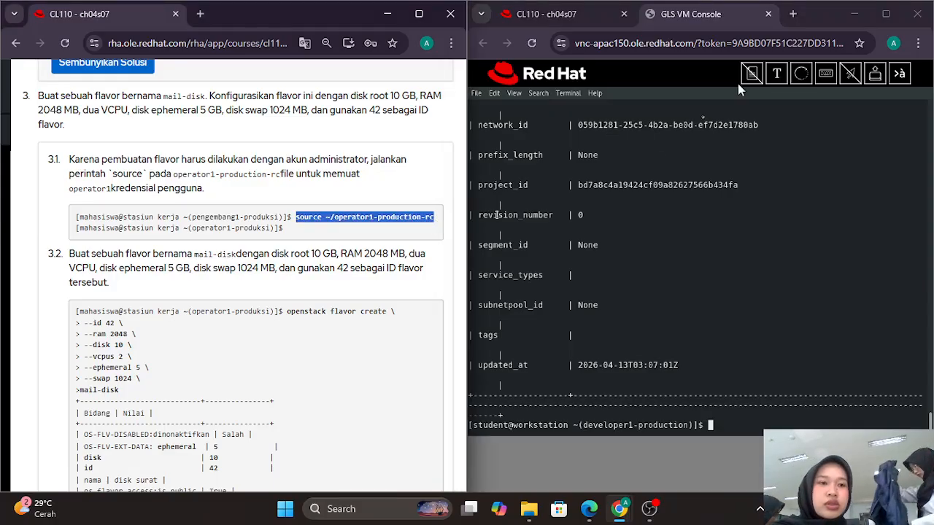
pyautogui.click(776, 73)
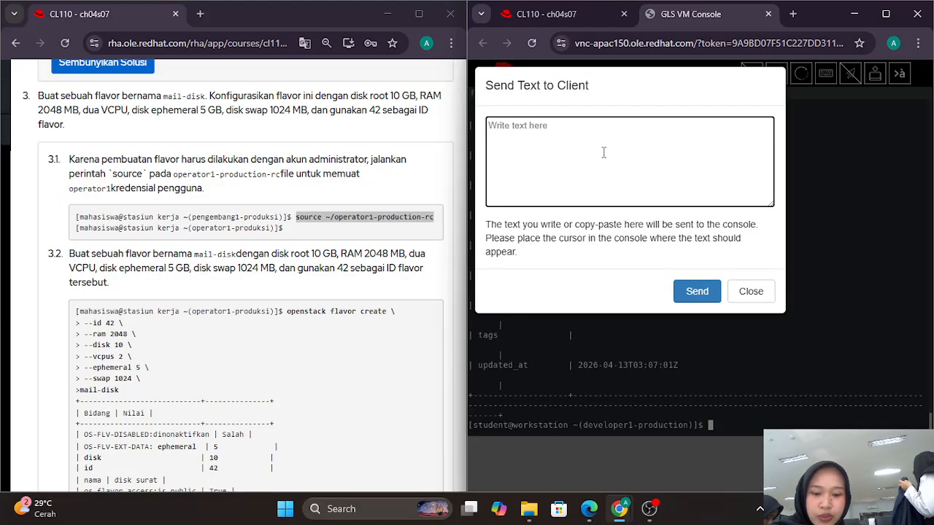
pyautogui.hotkey('ctrl', 'v')
pyautogui.click(699, 300)
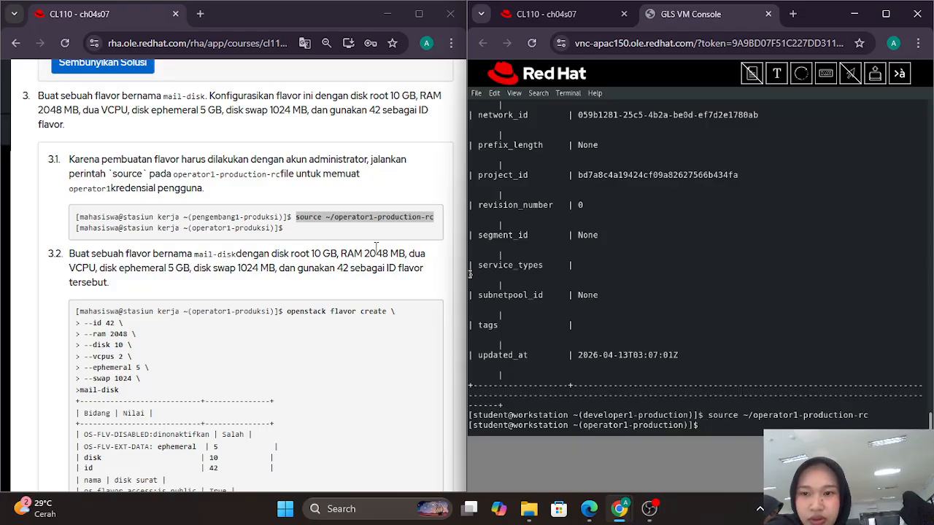
pyautogui.scroll(-1, 350, 250)
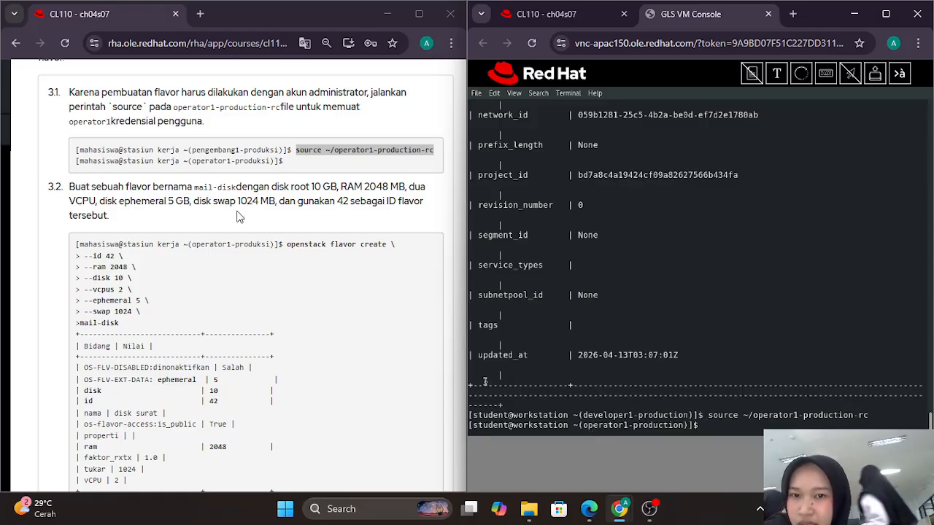
pyautogui.scroll(-1, 236, 217)
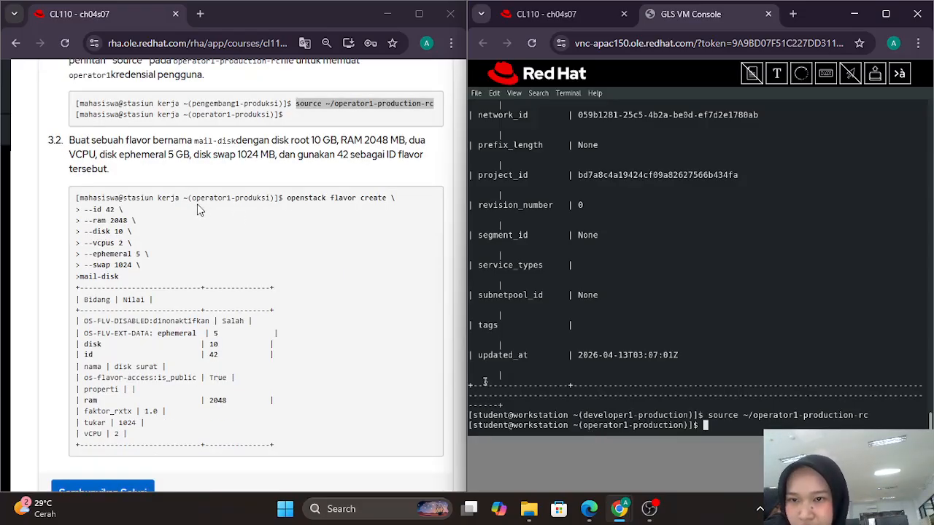
# Step: Copy the openstack flavor create command for mail-disk into the Send Text to Client box
pyautogui.click(288, 197)
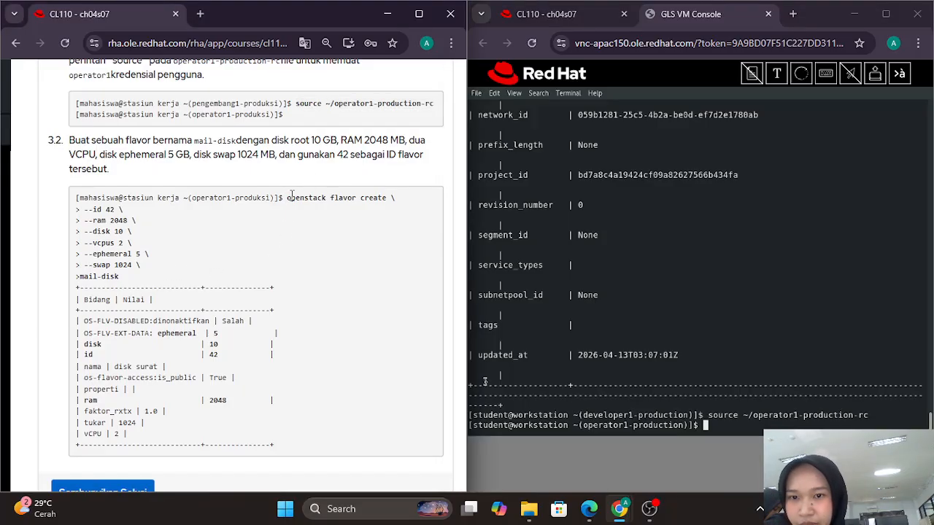
pyautogui.moveTo(289, 197); pyautogui.dragTo(264, 280)
pyautogui.hotkey('ctrl', 'c')
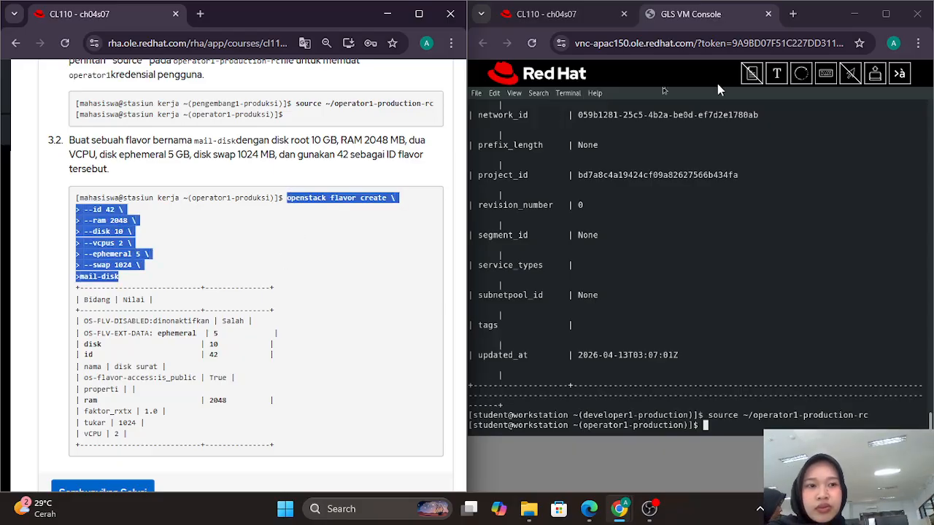
pyautogui.click(778, 76)
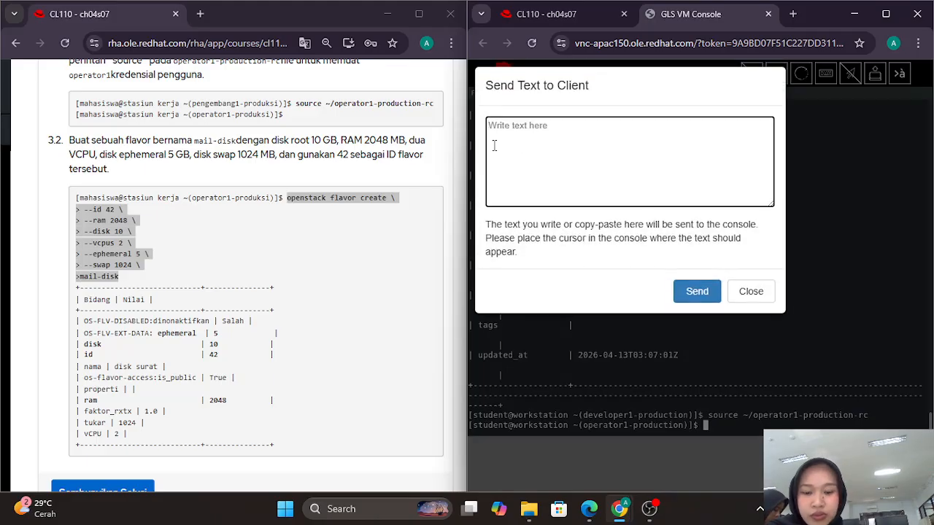
pyautogui.hotkey('ctrl', 'v')
pyautogui.scroll(3, 494, 146)
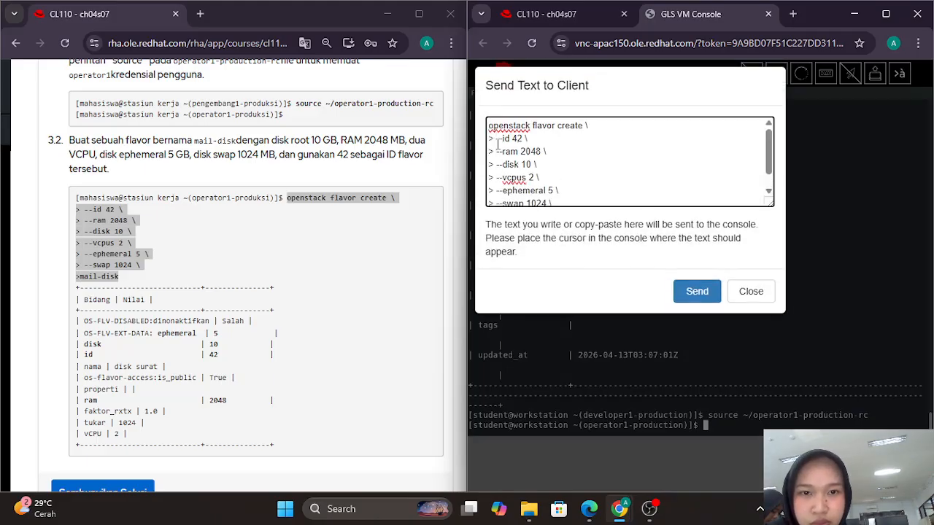
# Step: Strip the stray '>' prompts and send the mail-disk flavor command (ID 42, 2048 MB, 10 GB, 2 vCPUs)
pyautogui.click(494, 139)
pyautogui.press('BackSpace')
pyautogui.press('BackSpace')
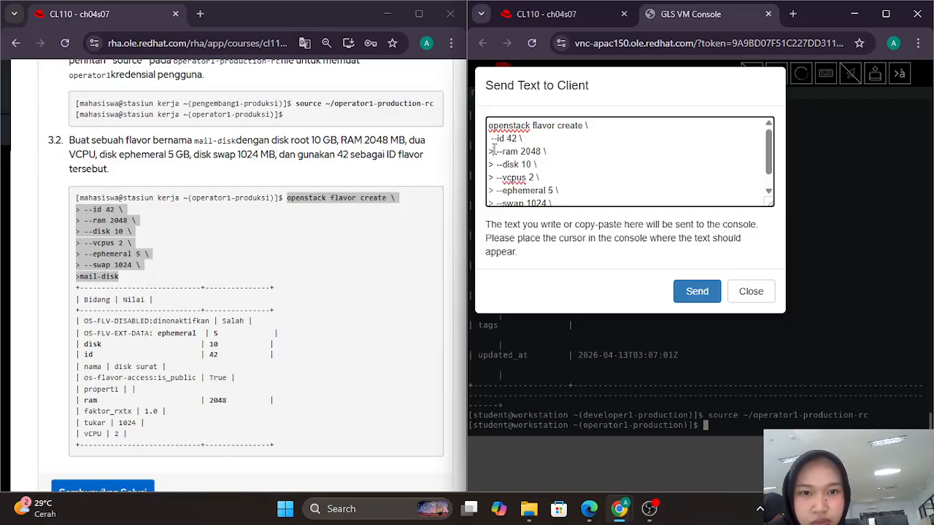
pyautogui.click(494, 151)
pyautogui.press('BackSpace')
pyautogui.press('BackSpace')
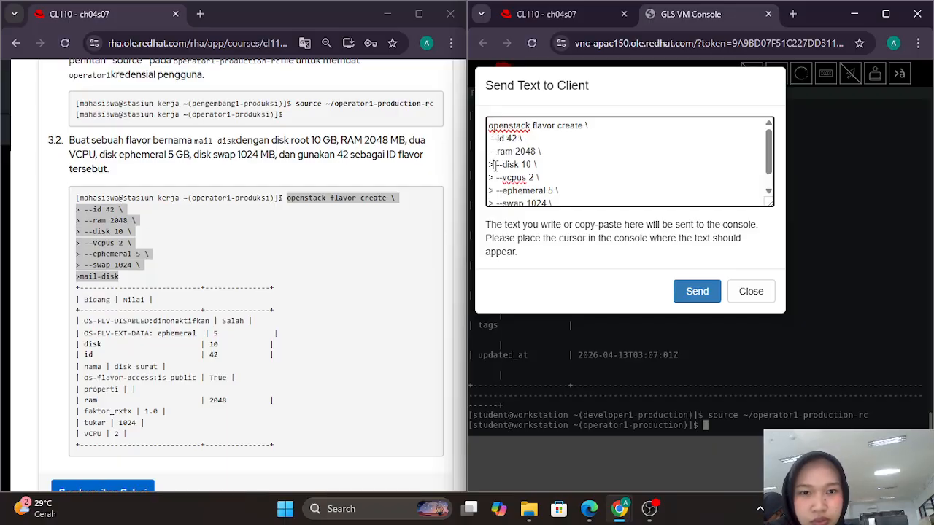
pyautogui.click(494, 165)
pyautogui.press('BackSpace')
pyautogui.press('BackSpace')
pyautogui.click(494, 178)
pyautogui.press('BackSpace')
pyautogui.press('BackSpace')
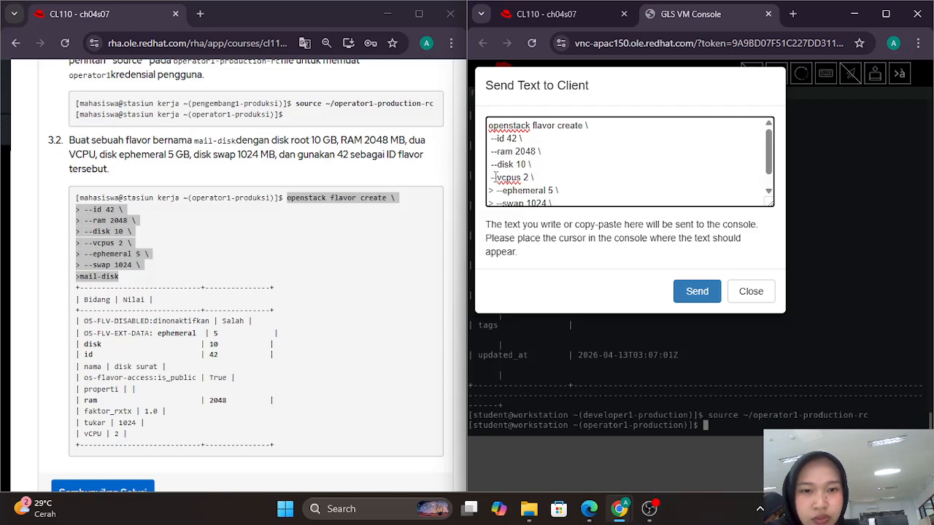
pyautogui.scroll(-1, 494, 179)
pyautogui.click(494, 180)
pyautogui.press('BackSpace')
pyautogui.press('BackSpace')
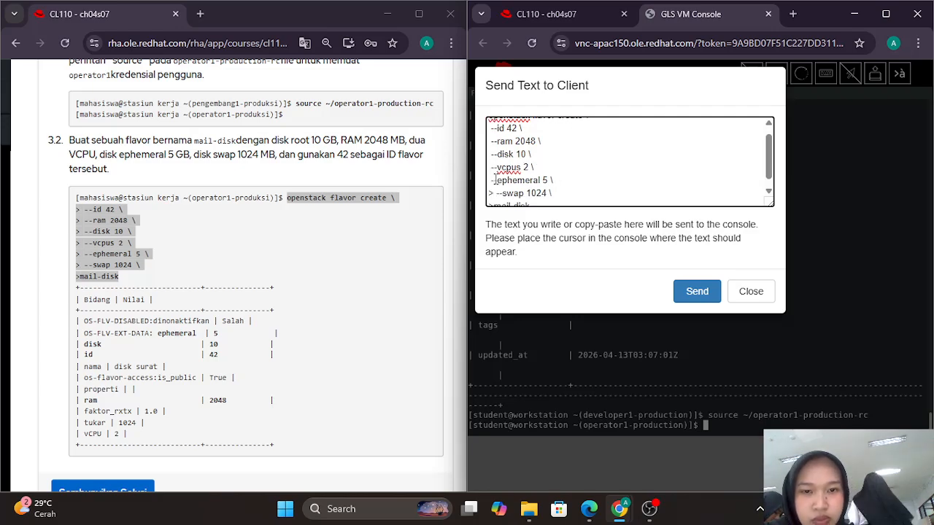
pyautogui.scroll(-1, 494, 178)
pyautogui.press('BackSpace')
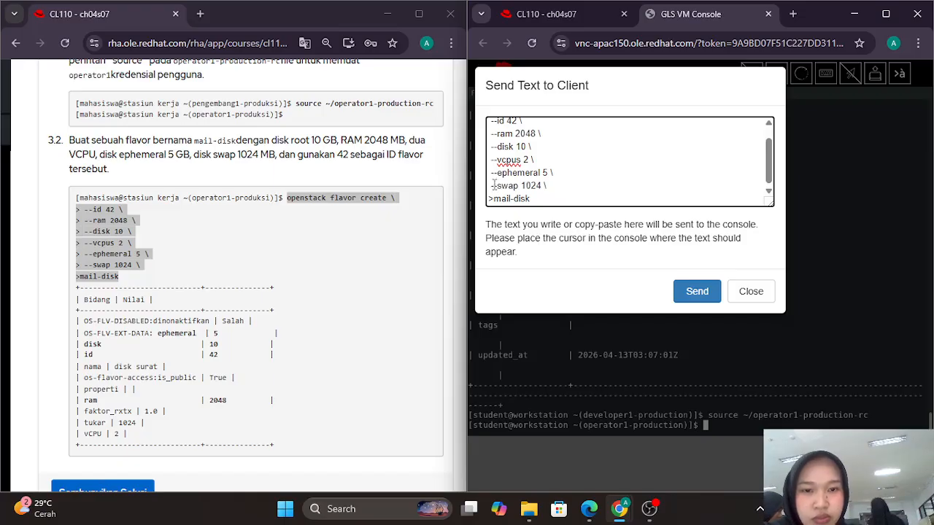
pyautogui.click(493, 199)
pyautogui.press('BackSpace')
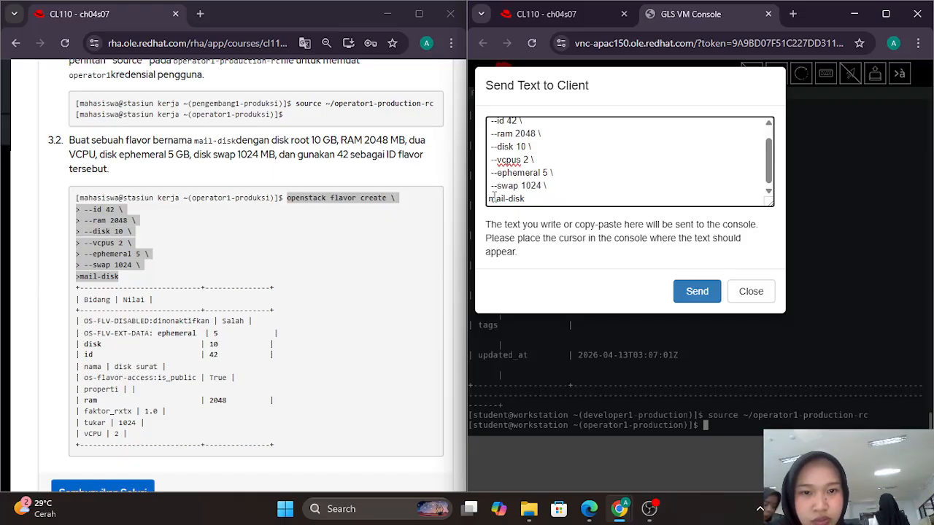
pyautogui.click(694, 299)
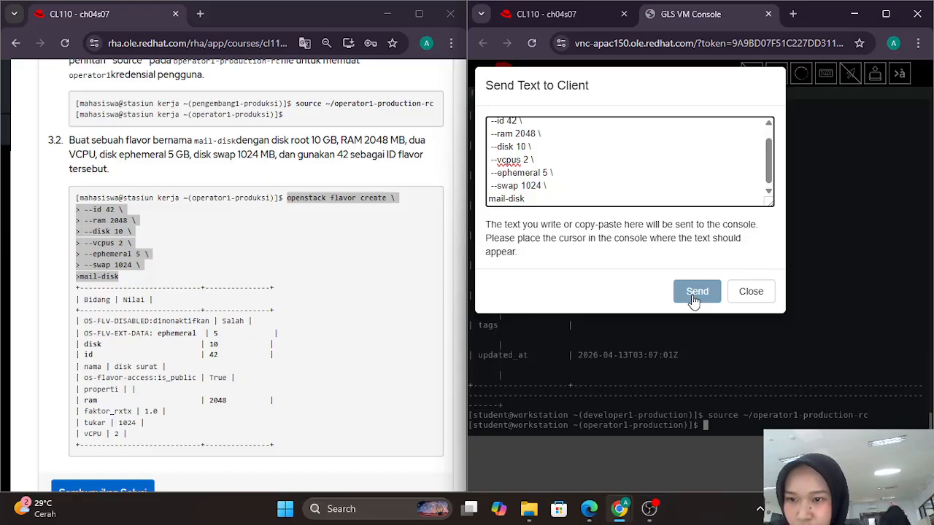
pyautogui.click(696, 292)
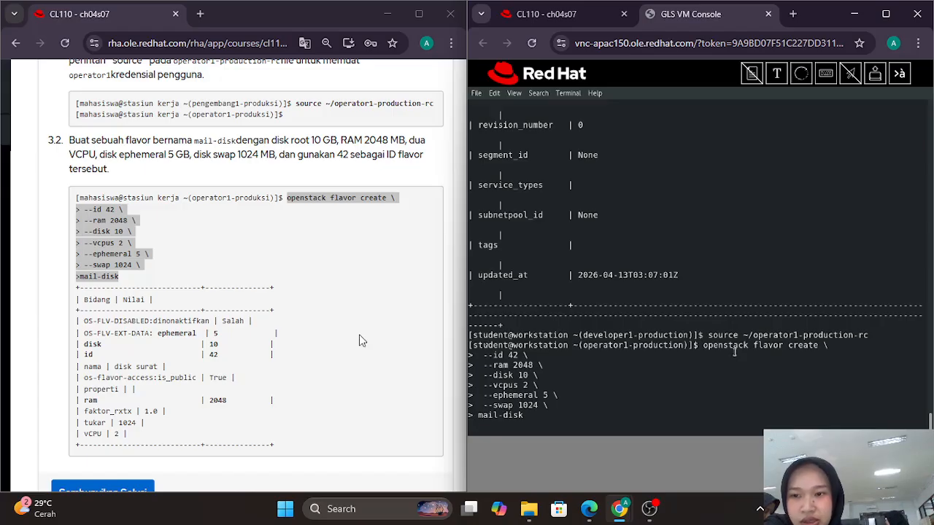
pyautogui.scroll(-3, 362, 340)
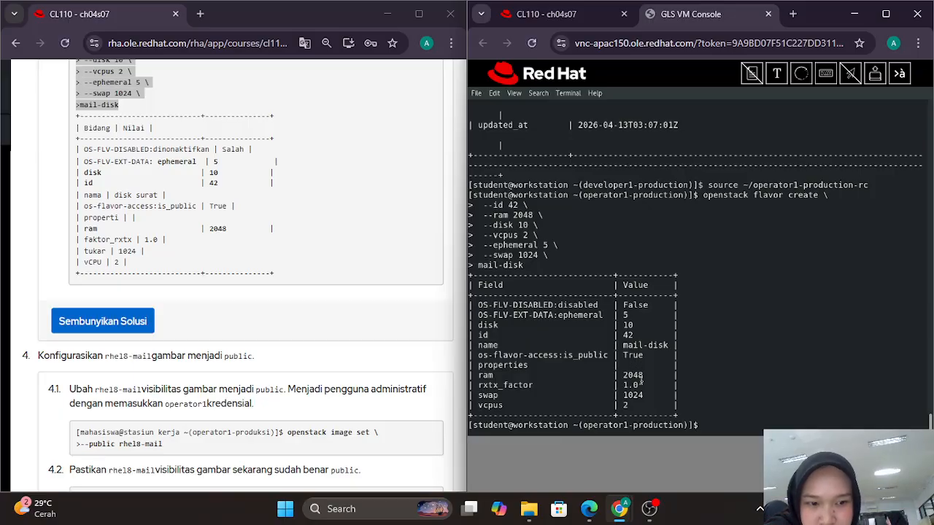
# Step: Send and run 'openstack image set --public rhel8-mail', removing the stray '>' first
pyautogui.scroll(-3, 199, 293)
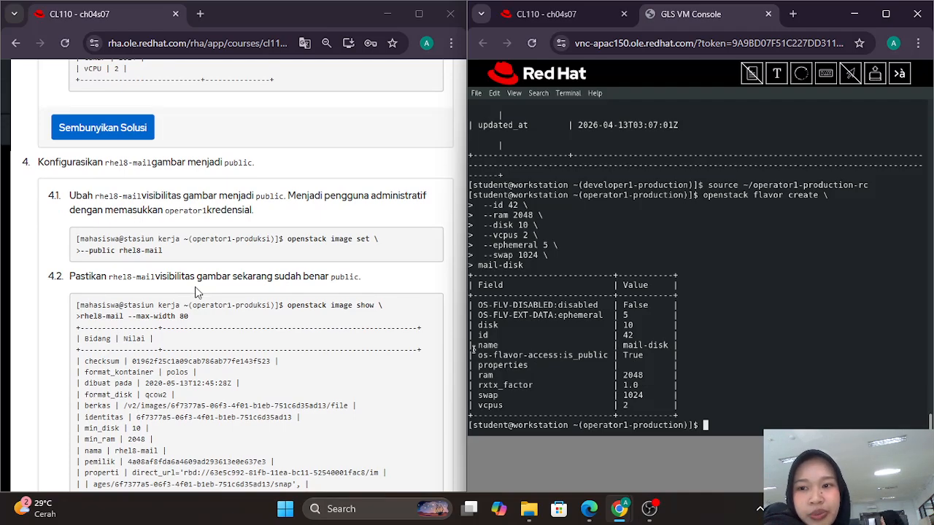
pyautogui.scroll(-1, 196, 293)
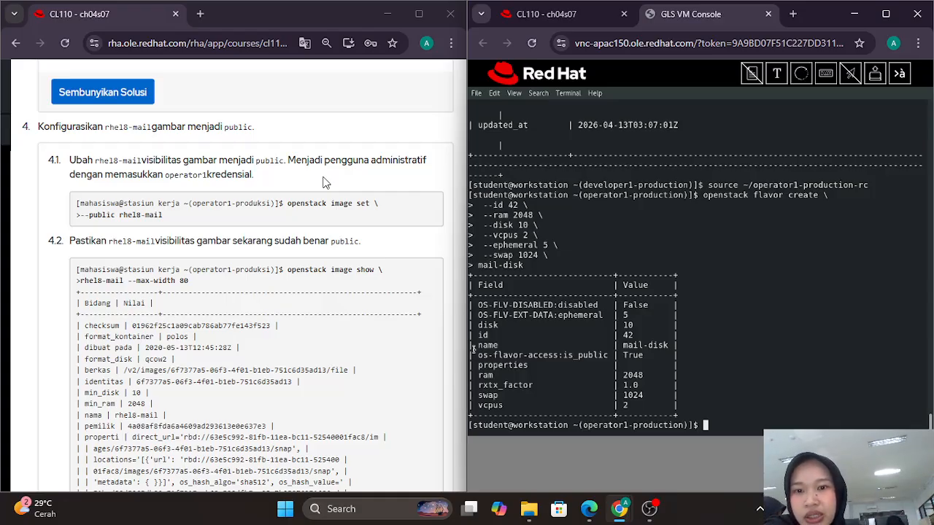
pyautogui.scroll(-1, 325, 183)
pyautogui.click(290, 193)
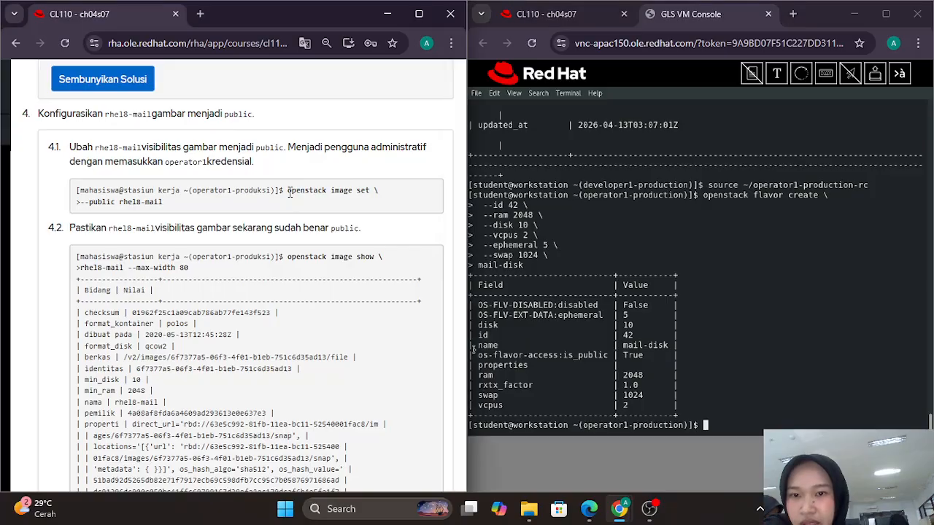
pyautogui.tripleClick(290, 193)
pyautogui.hotkey('ctrl', 'c')
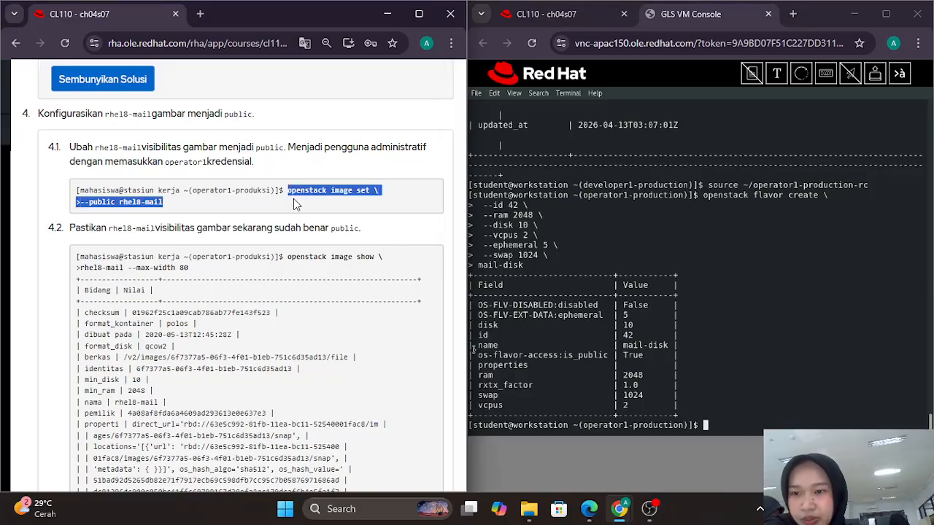
pyautogui.click(777, 73)
pyautogui.hotkey('ctrl', 'v')
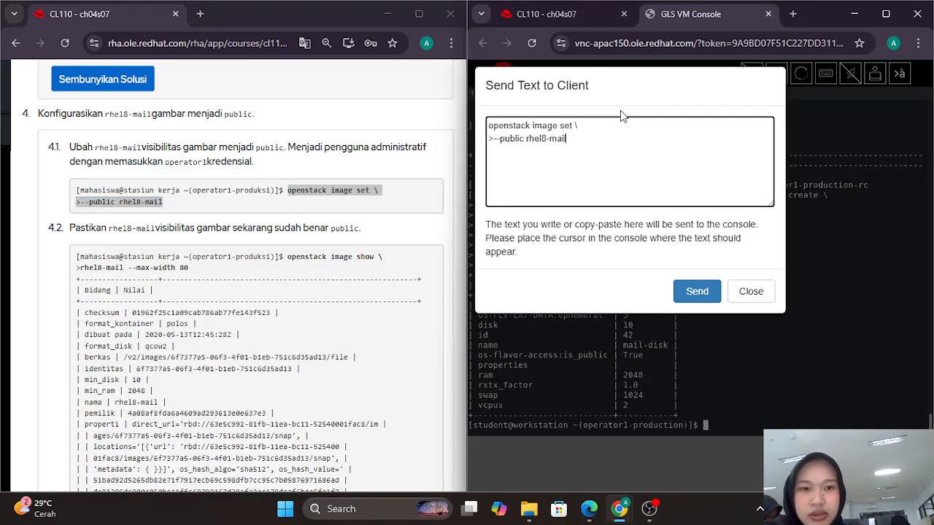
pyautogui.click(492, 139)
pyautogui.press('BackSpace')
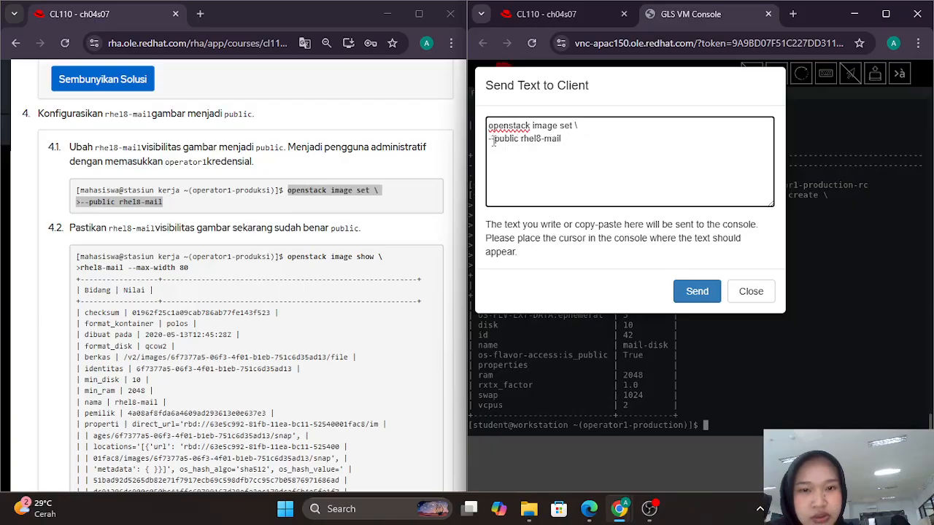
pyautogui.click(695, 292)
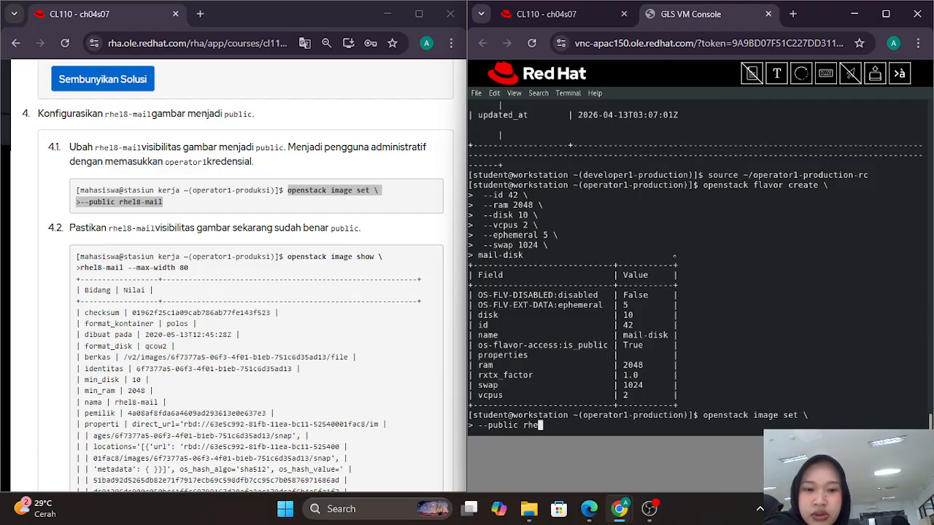
pyautogui.press('Return')
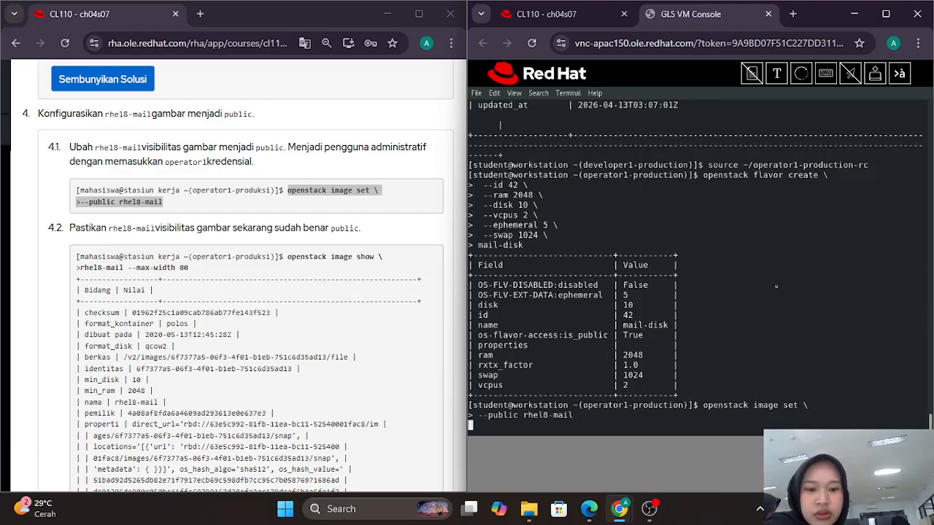
pyautogui.scroll(-2, 264, 221)
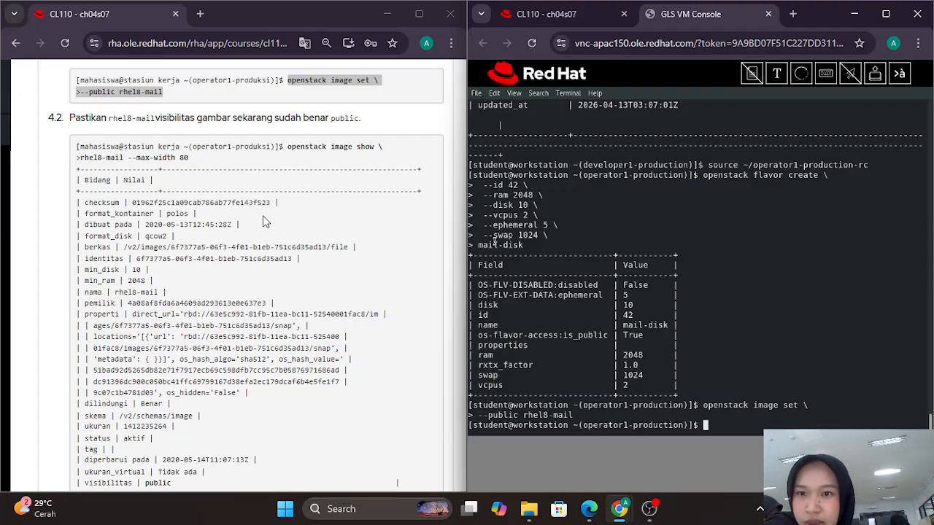
pyautogui.click(297, 150)
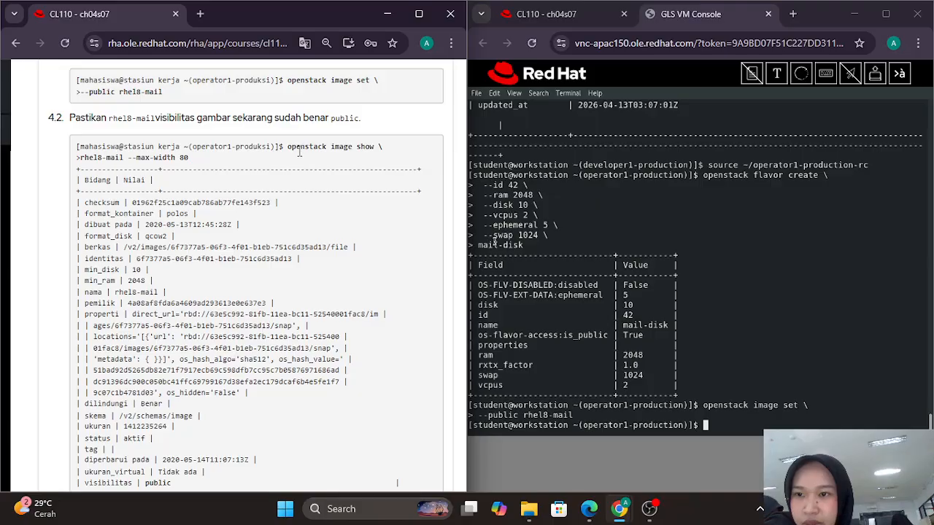
# Step: Run 'openstack image show rhel8-mail --max-width 80' to check its public visibility
pyautogui.moveTo(289, 147); pyautogui.dragTo(302, 162)
pyautogui.hotkey('ctrl', 'c')
pyautogui.doubleClick(289, 148)
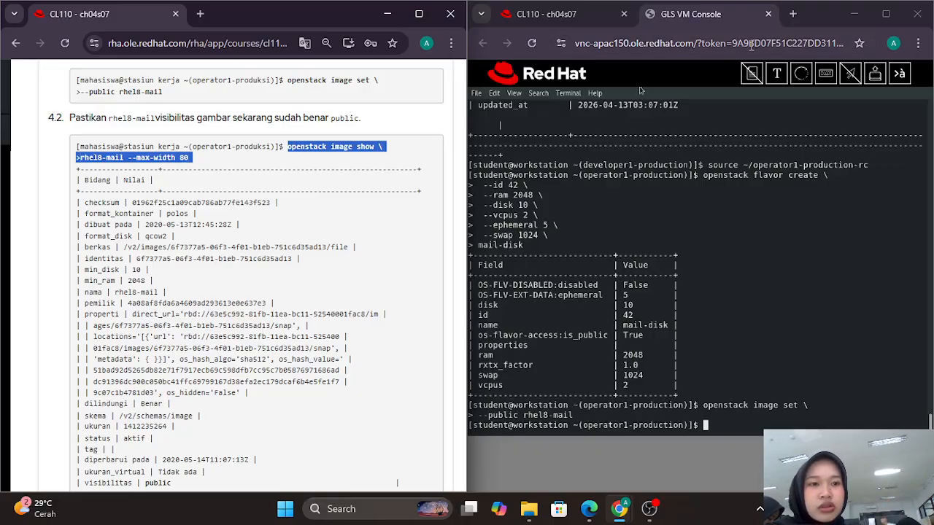
pyautogui.click(777, 73)
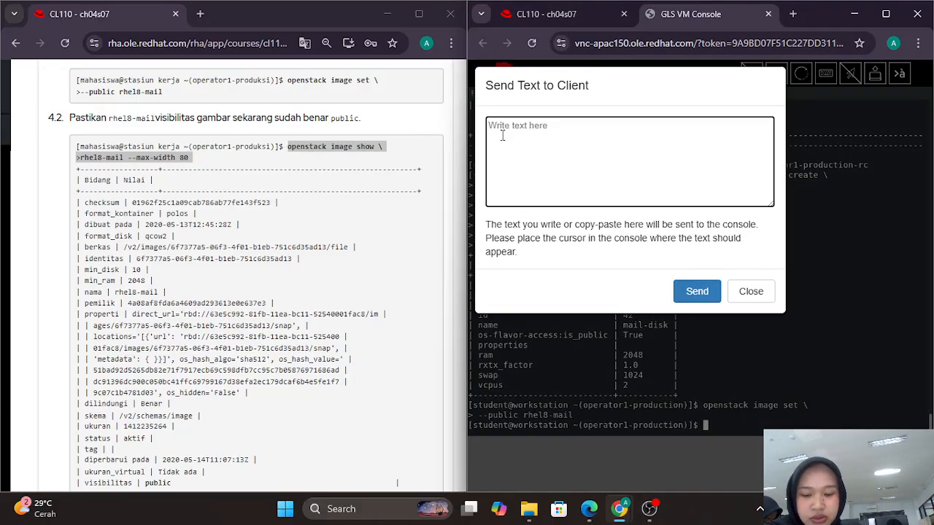
pyautogui.hotkey('ctrl', 'v')
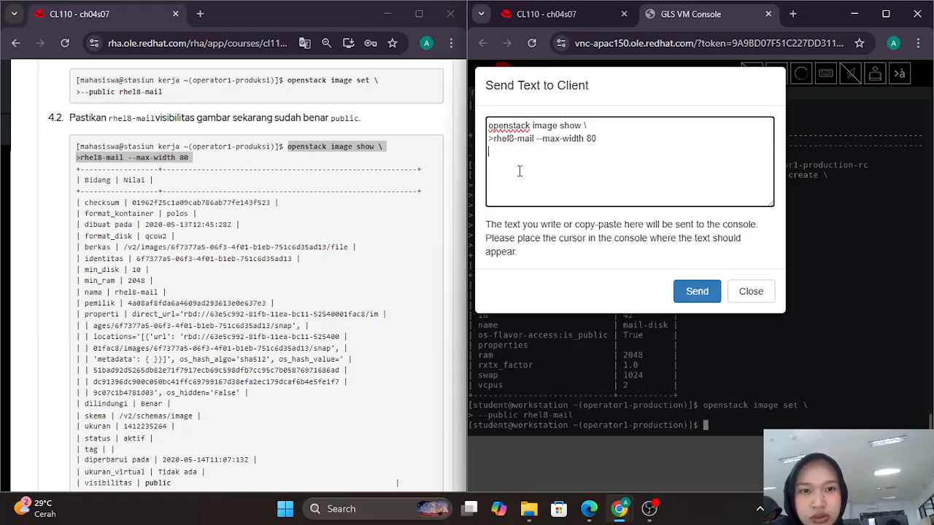
pyautogui.click(494, 139)
pyautogui.press('BackSpace')
pyautogui.click(697, 294)
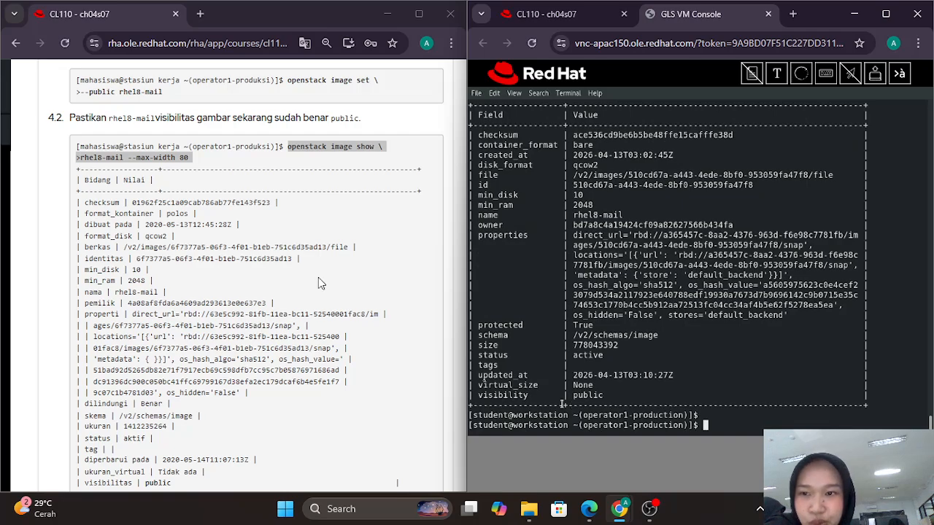
pyautogui.scroll(-10, 314, 281)
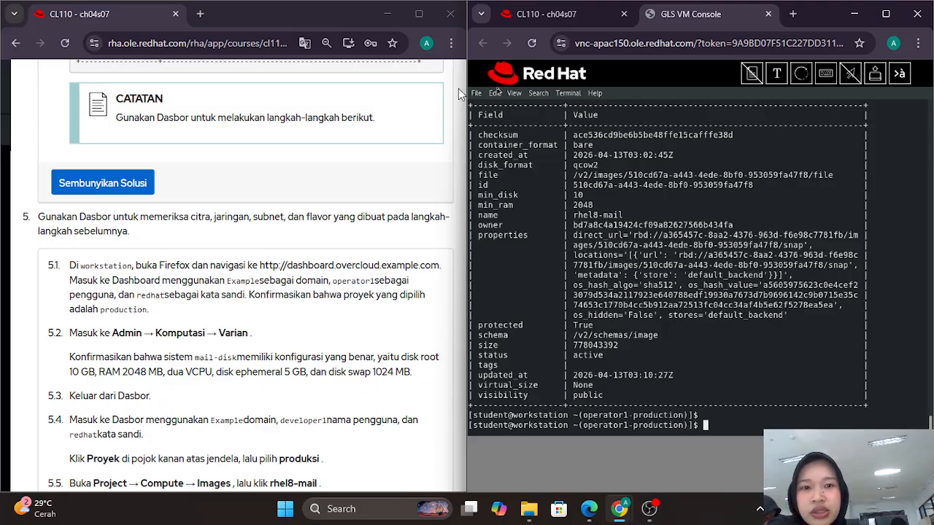
# Step: Exit full-screen mode and start Firefox on the workstation with a new tab
pyautogui.scroll(3, 537, 122)
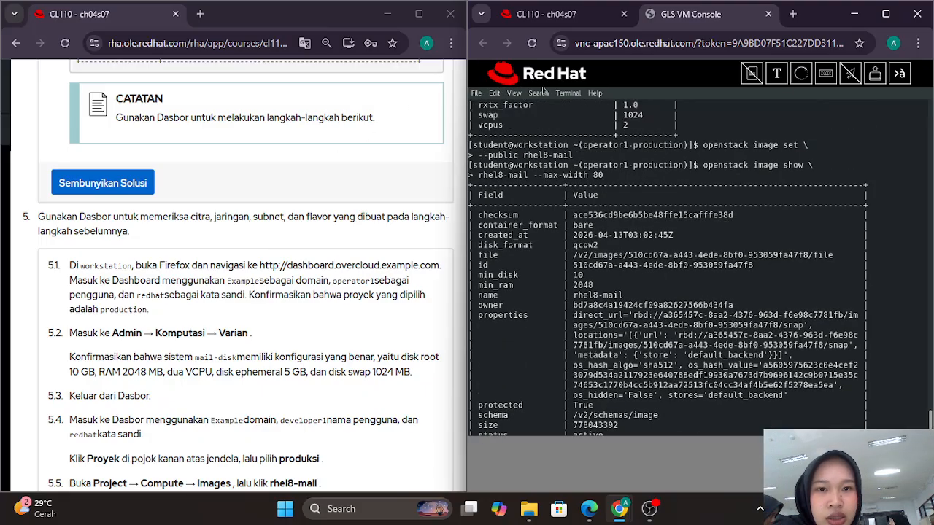
pyautogui.click(514, 94)
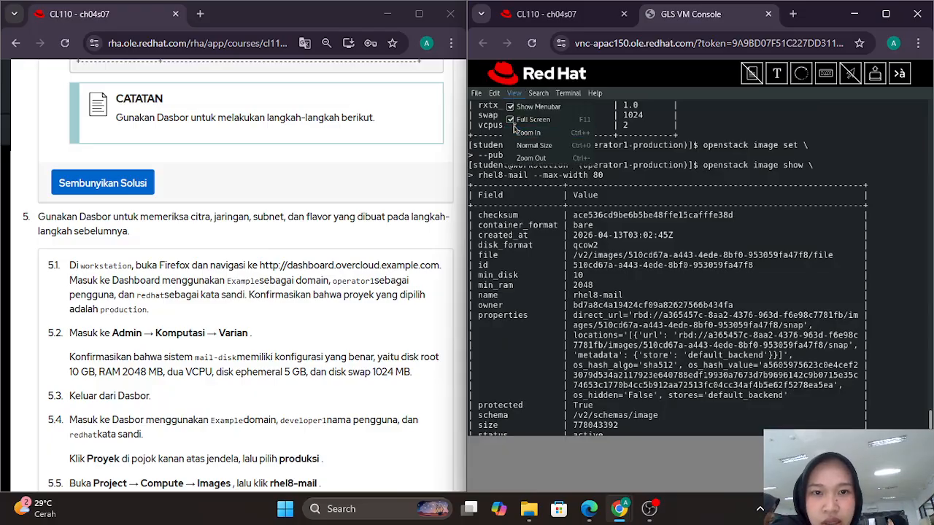
pyautogui.click(514, 121)
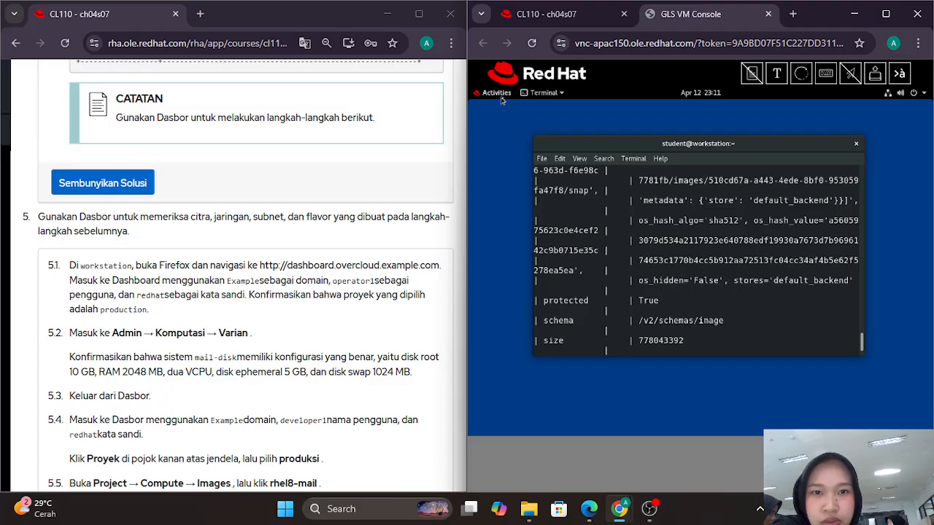
pyautogui.click(498, 93)
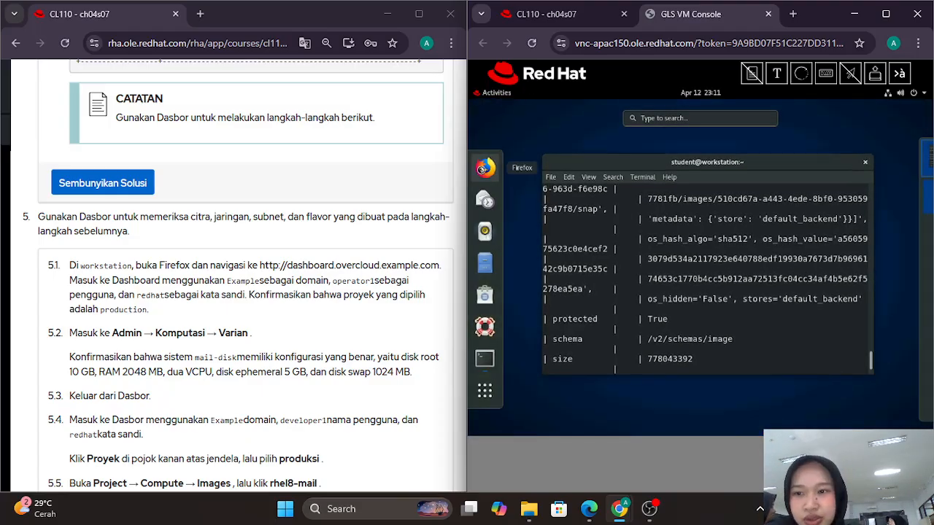
pyautogui.click(484, 169)
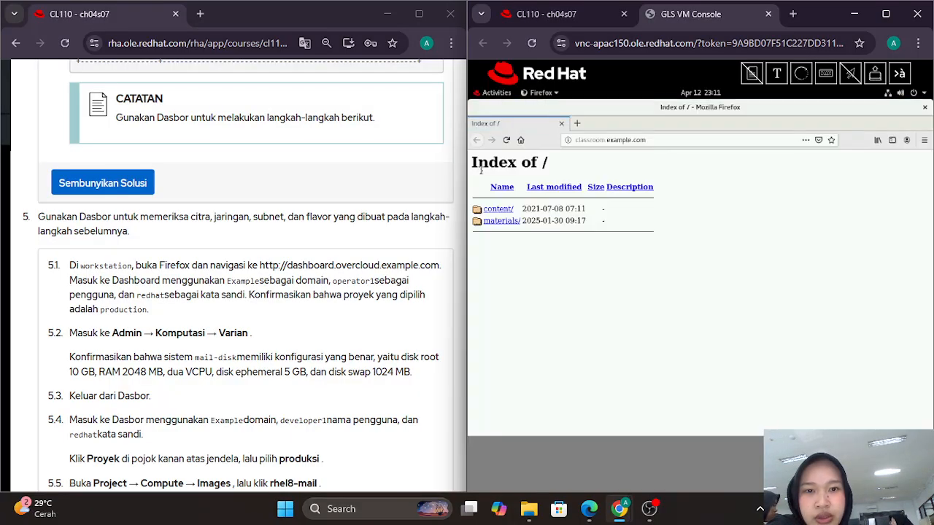
pyautogui.click(575, 125)
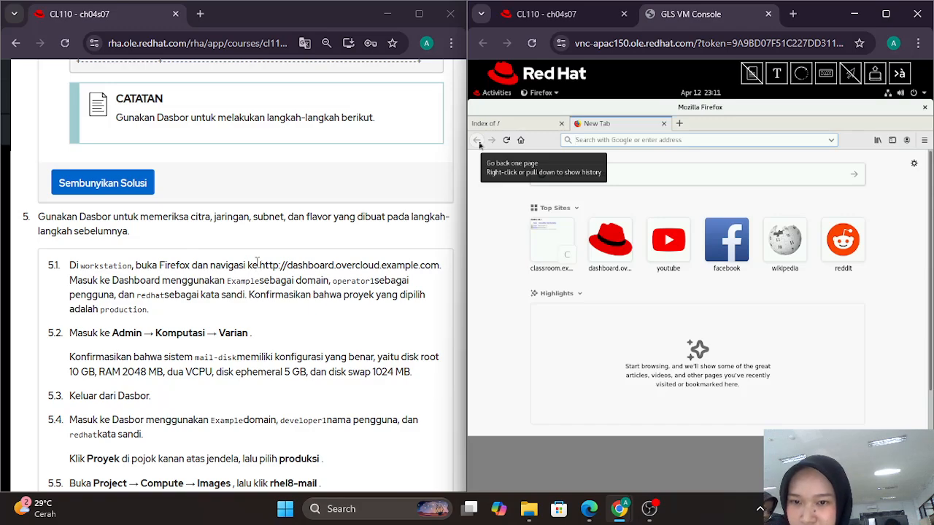
pyautogui.moveTo(257, 264); pyautogui.dragTo(440, 269)
pyautogui.hotkey('ctrl', 'c')
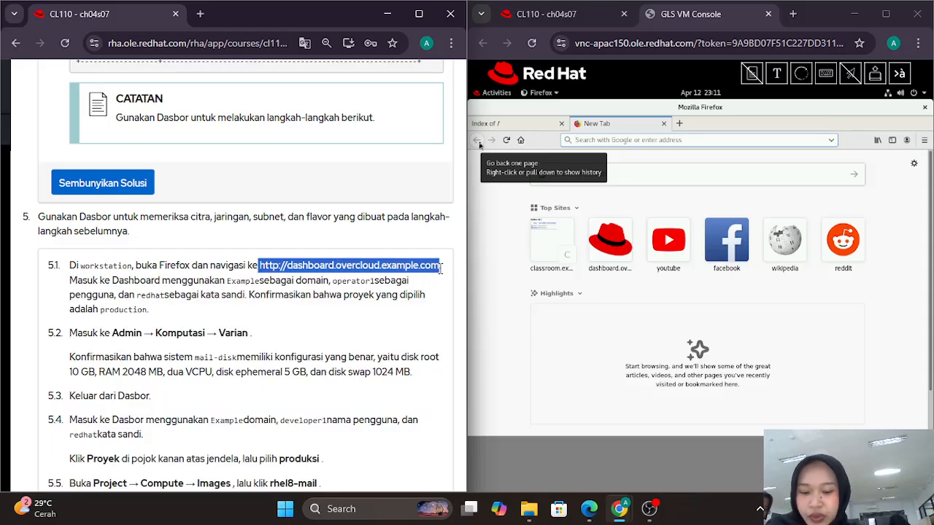
pyautogui.click(777, 74)
pyautogui.click(552, 146)
pyautogui.hotkey('ctrl', 'v')
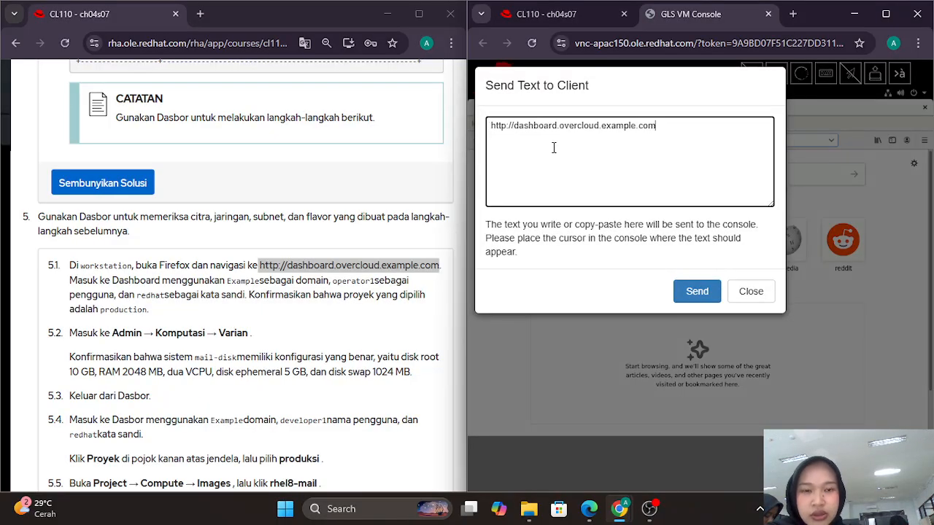
pyautogui.click(707, 296)
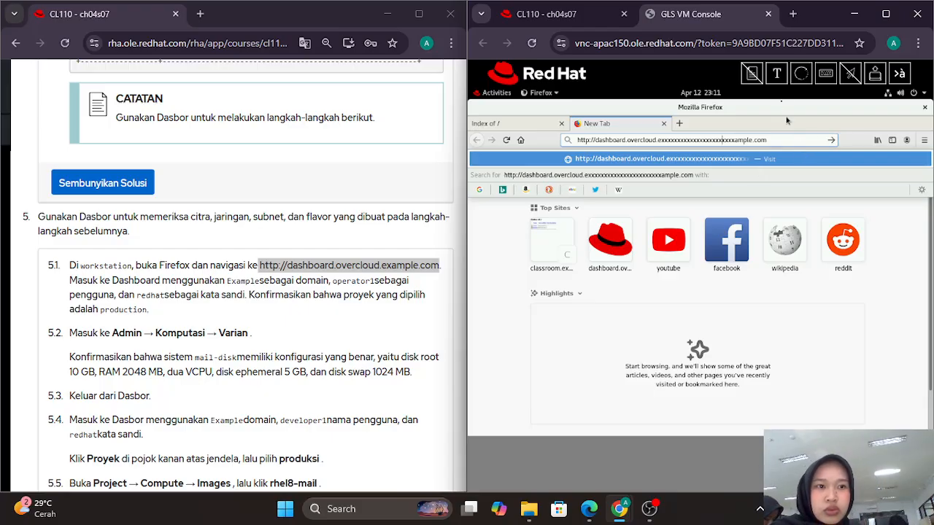
pyautogui.click(787, 138)
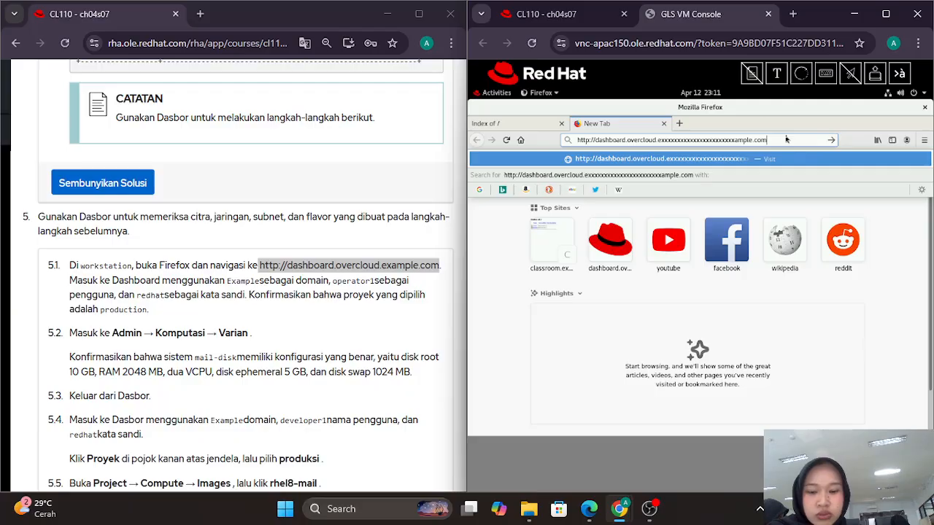
pyautogui.hotkey('ctrl', 'a')
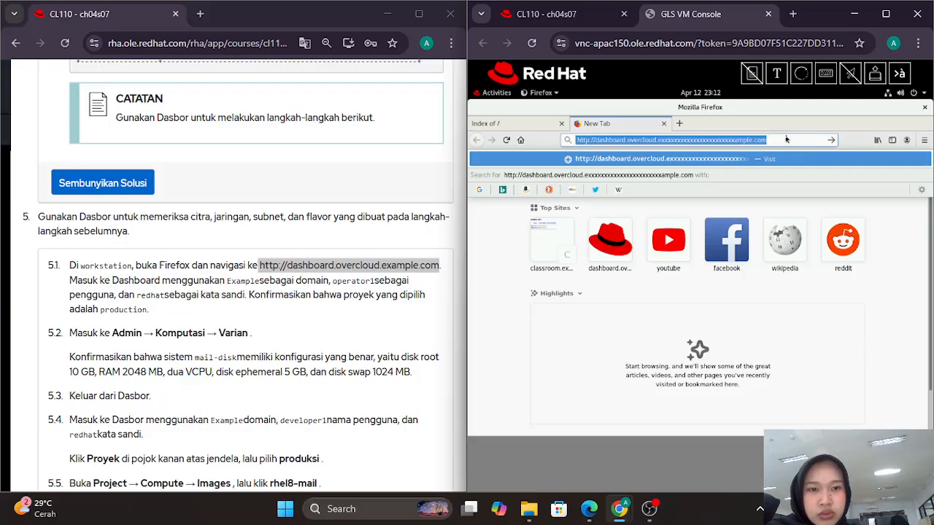
pyautogui.press('BackSpace')
pyautogui.click(776, 73)
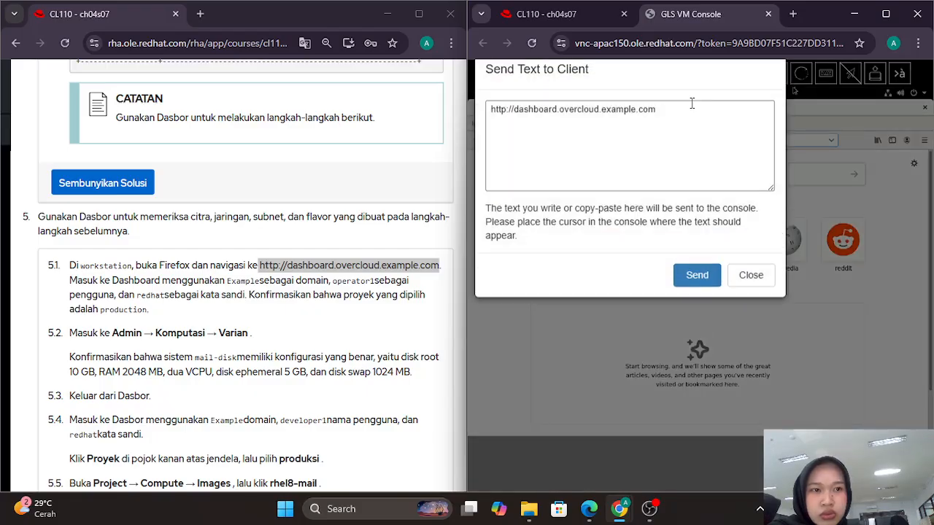
pyautogui.hotkey('ctrl', 'v')
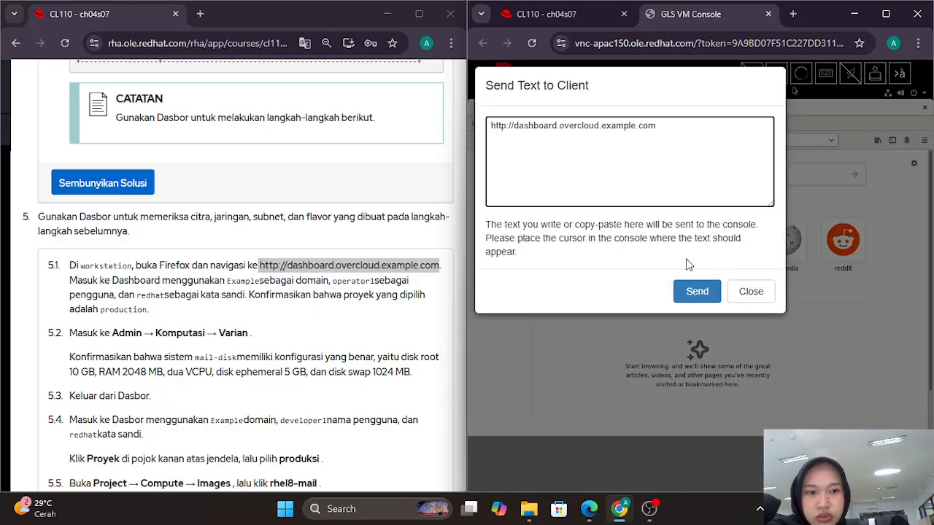
pyautogui.click(699, 291)
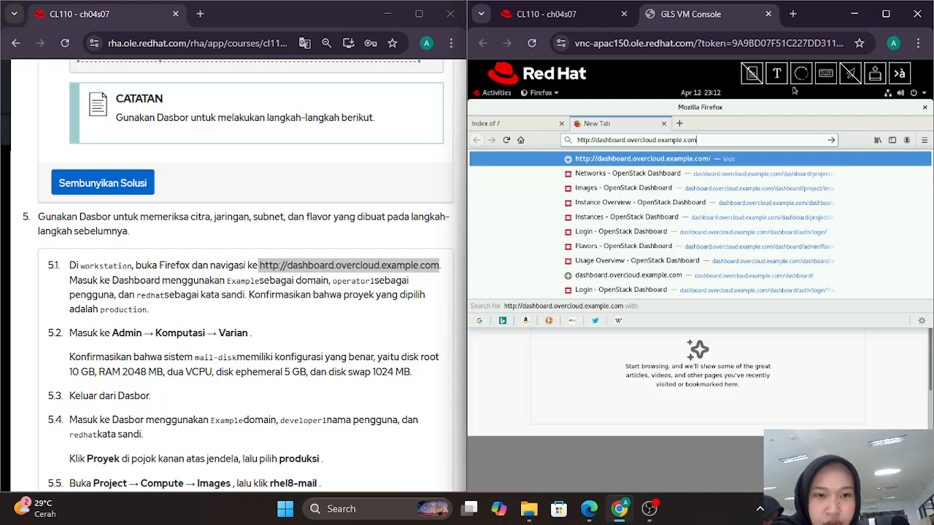
pyautogui.press('Return')
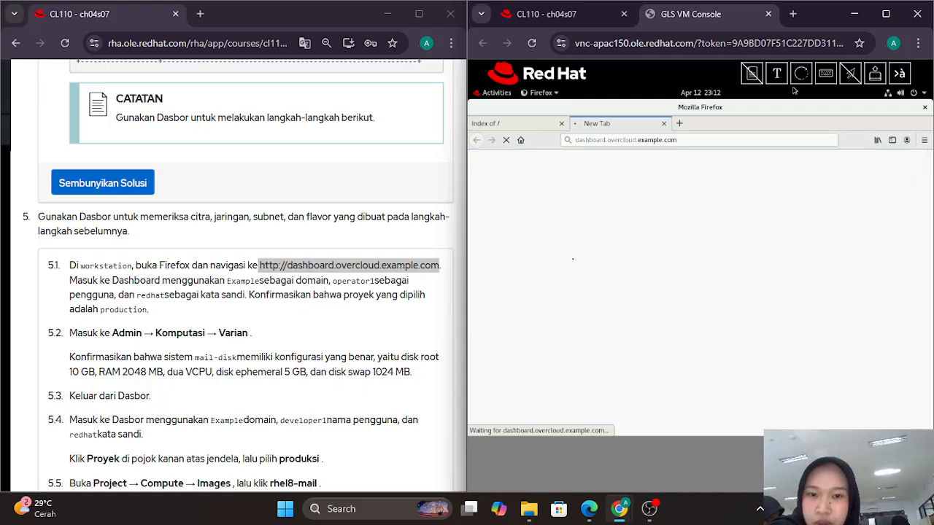
pyautogui.scroll(-1, 327, 261)
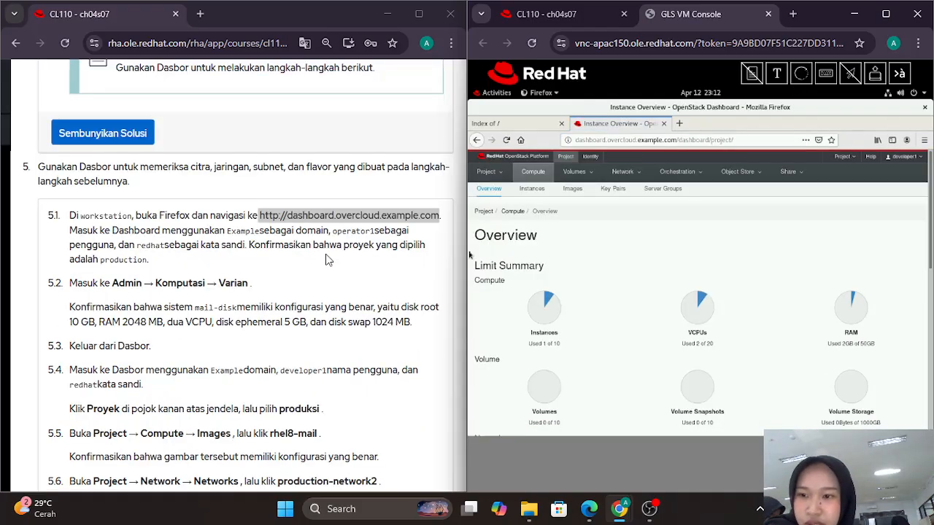
pyautogui.scroll(-1, 327, 261)
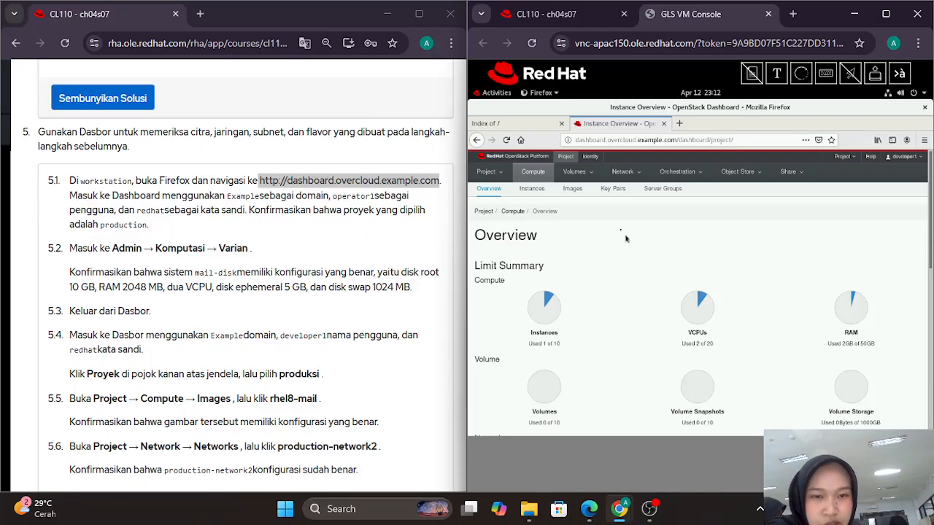
pyautogui.scroll(-2, 621, 232)
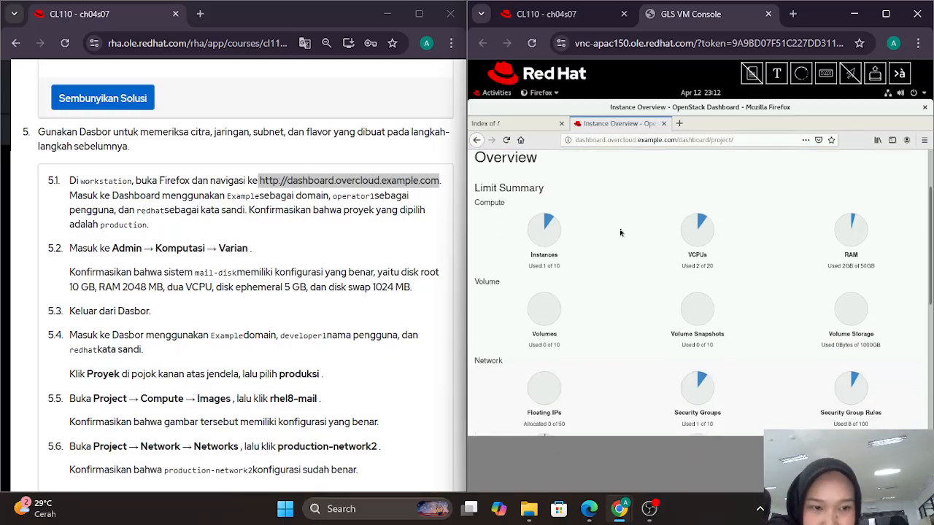
pyautogui.scroll(-5, 620, 233)
pyautogui.scroll(7, 621, 233)
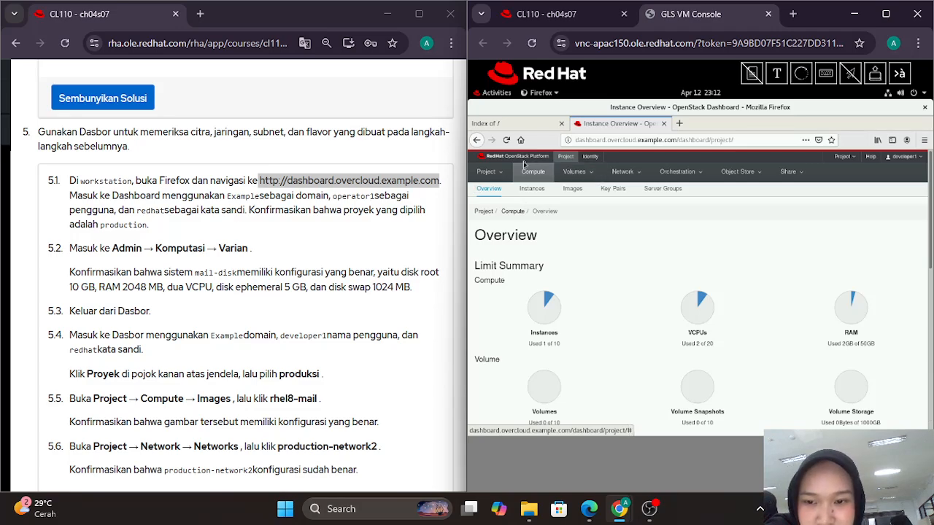
pyautogui.click(452, 43)
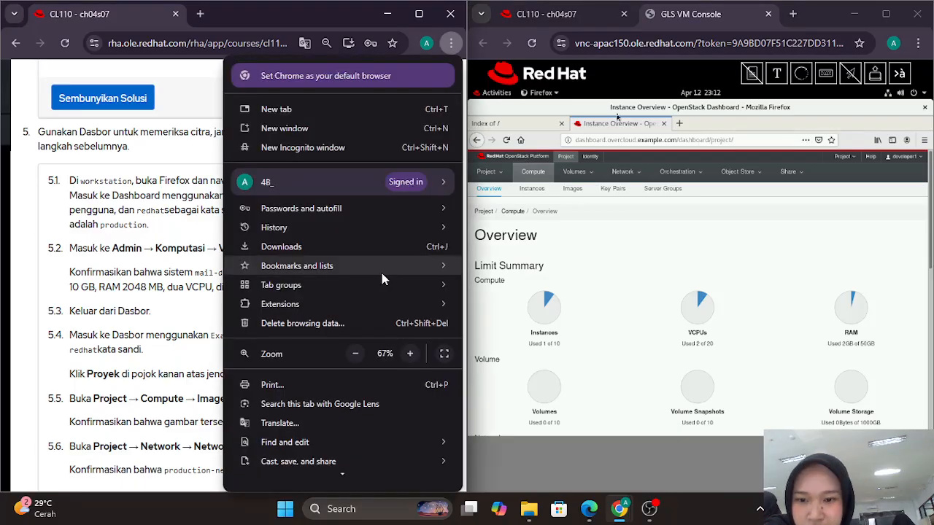
pyautogui.click(362, 423)
pyautogui.click(245, 71)
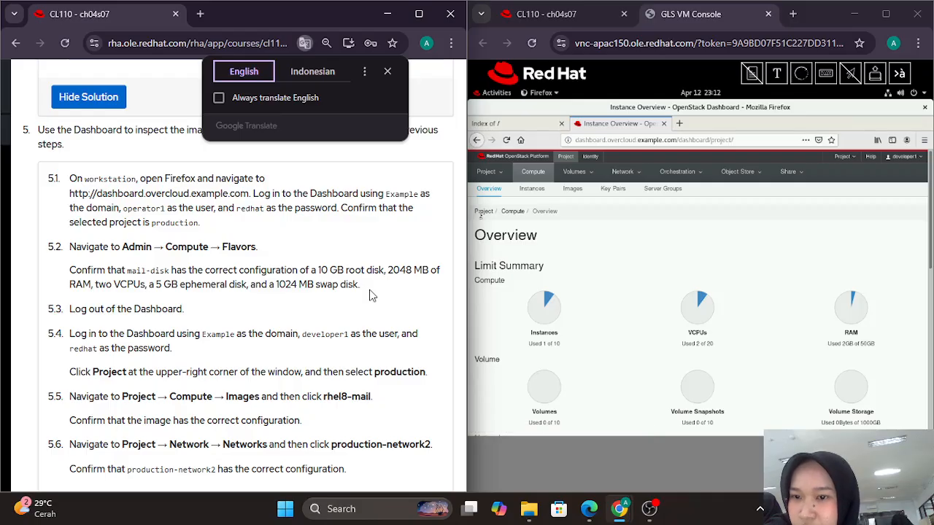
pyautogui.scroll(-1, 370, 295)
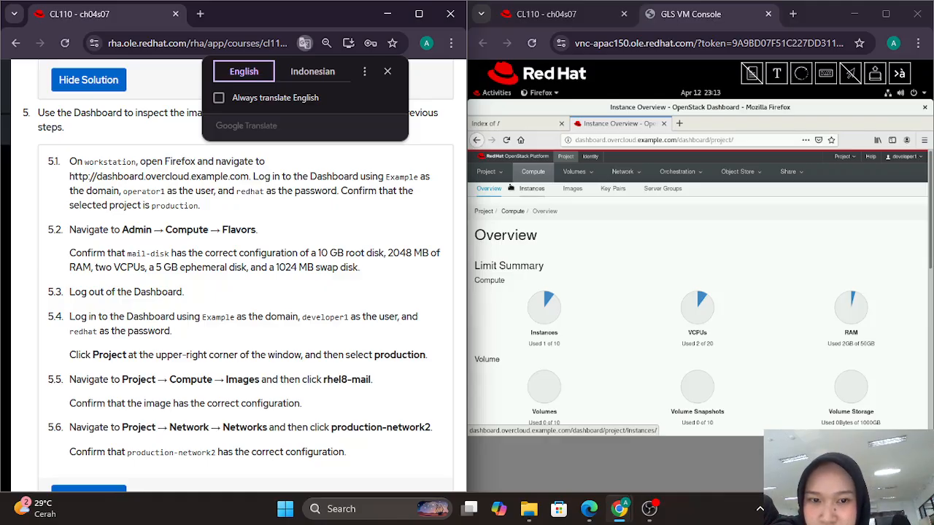
pyautogui.click(542, 184)
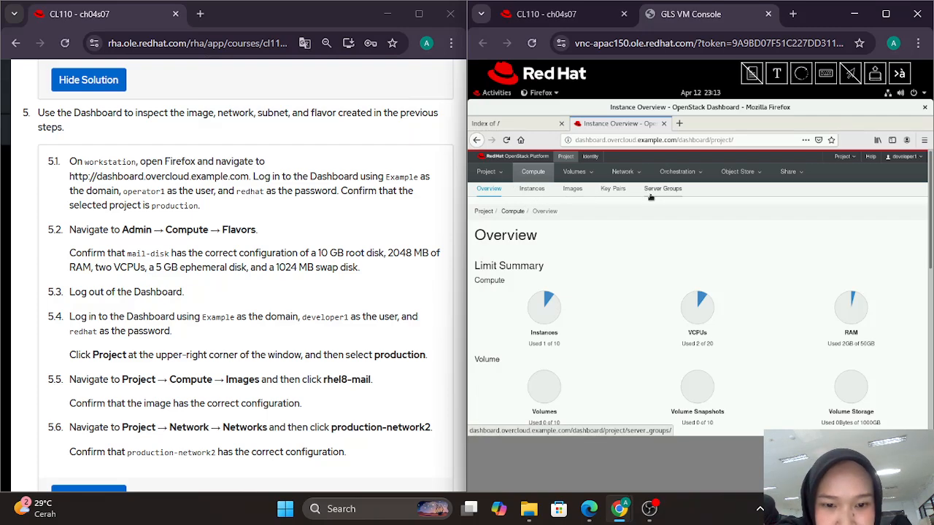
pyautogui.scroll(-2, 650, 197)
pyautogui.scroll(-2, 650, 197)
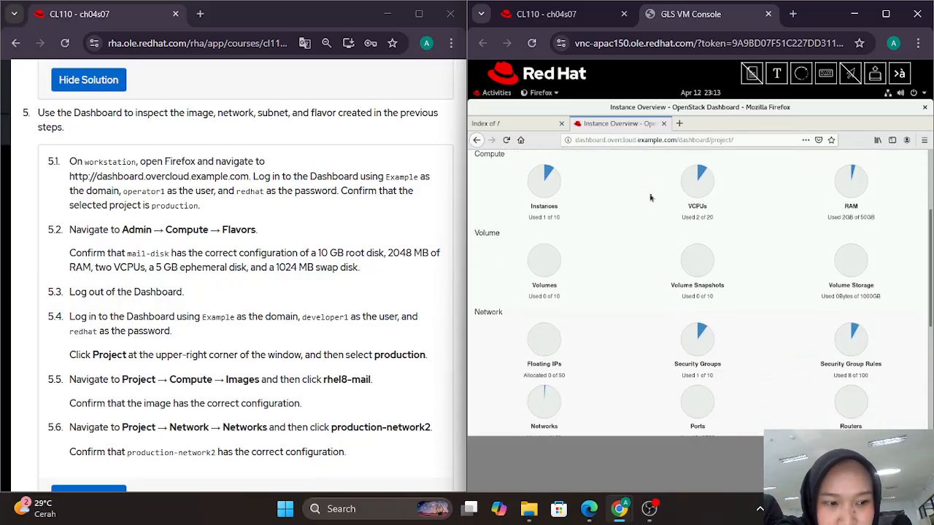
pyautogui.scroll(4, 650, 197)
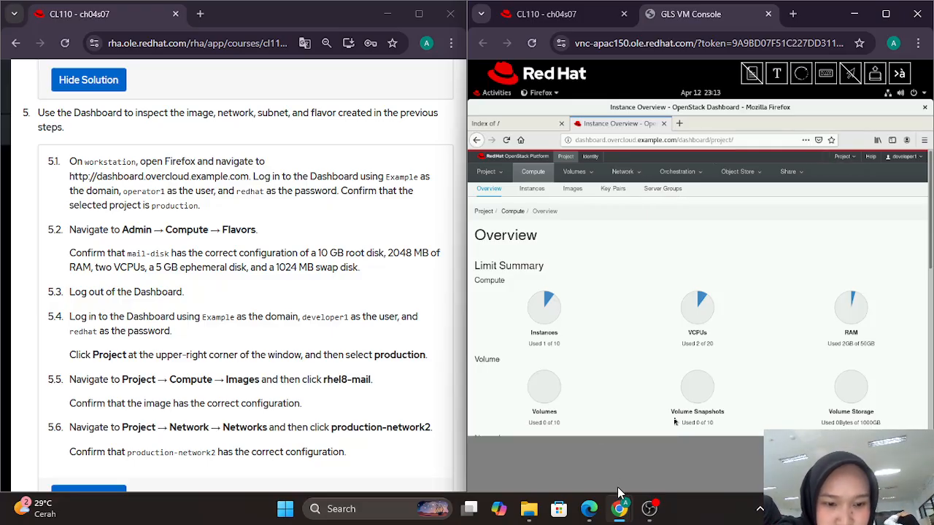
pyautogui.click(649, 508)
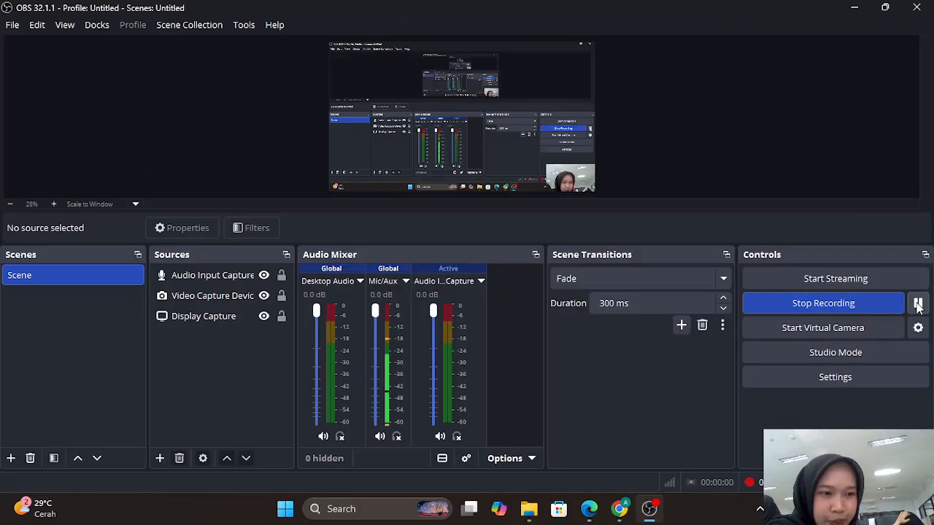
pyautogui.click(850, 13)
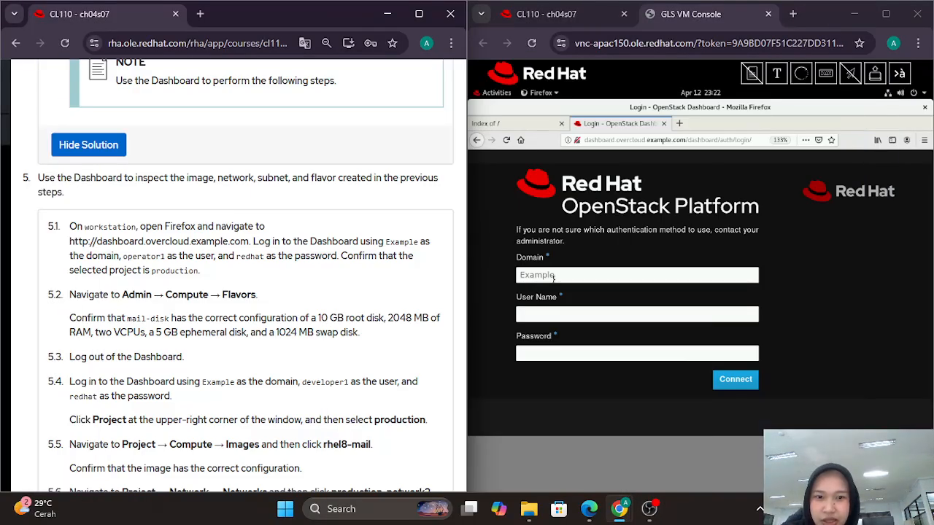
# Step: Log in with domain Example, user operator1 and the account password, declining to save the login
pyautogui.scroll(-1, 313, 292)
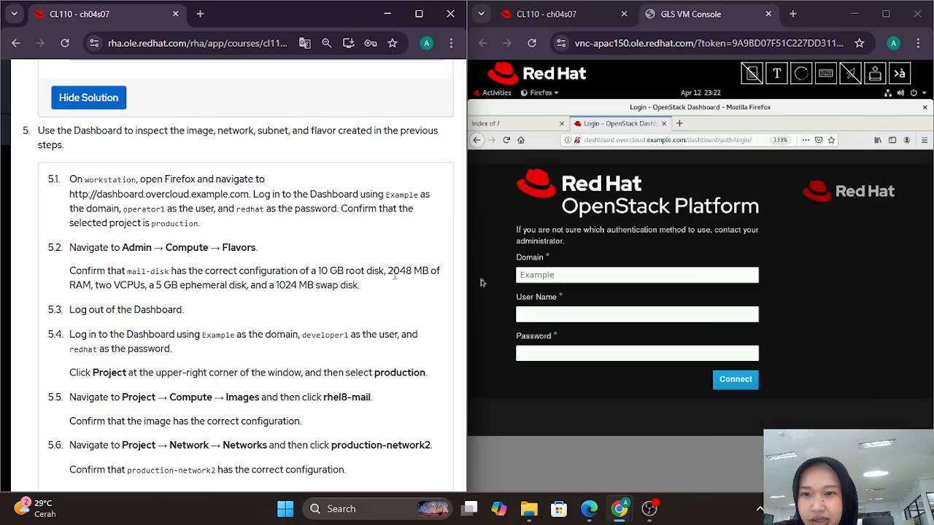
pyautogui.click(539, 281)
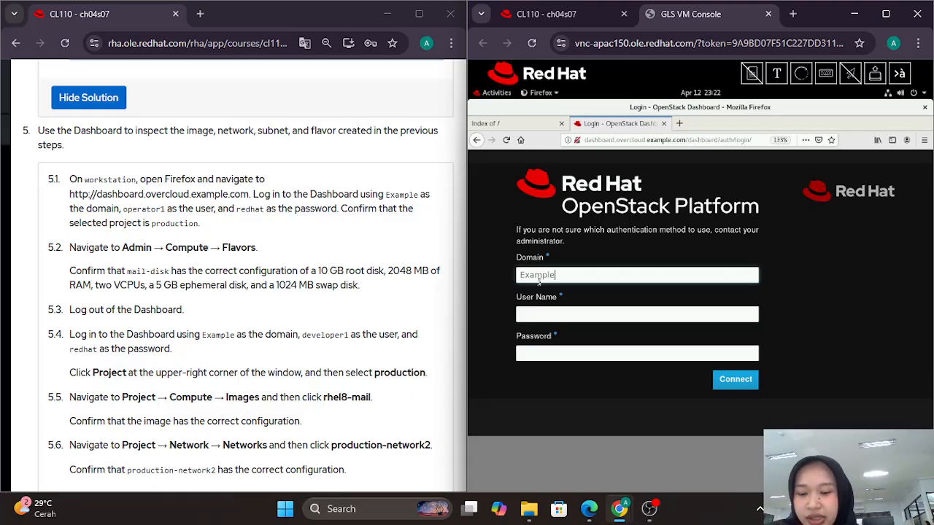
pyautogui.write('E')
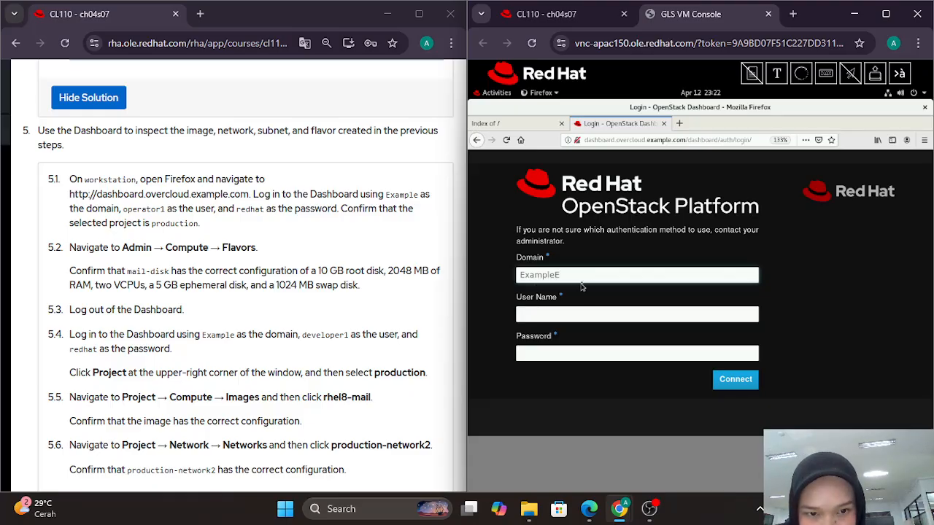
pyautogui.press('BackSpace')
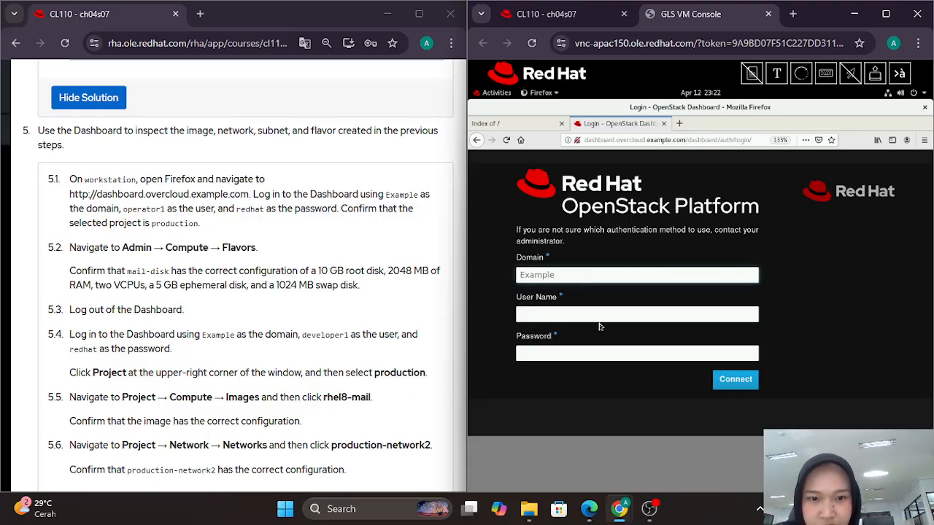
pyautogui.click(593, 314)
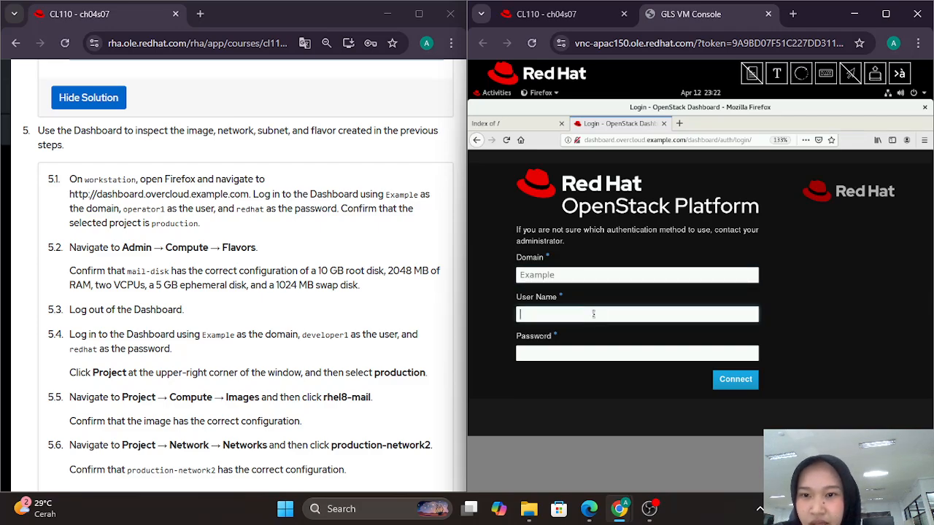
pyautogui.write('operta')
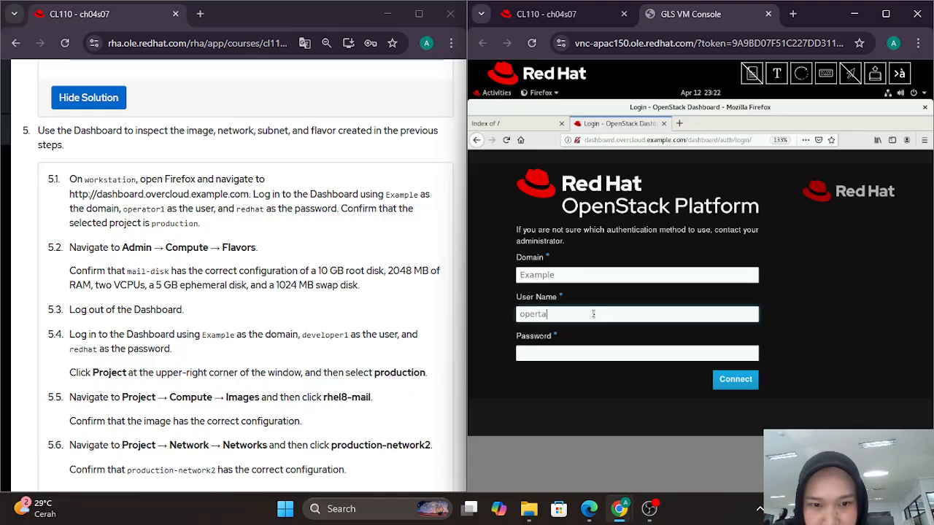
pyautogui.press('BackSpace')
pyautogui.press('BackSpace')
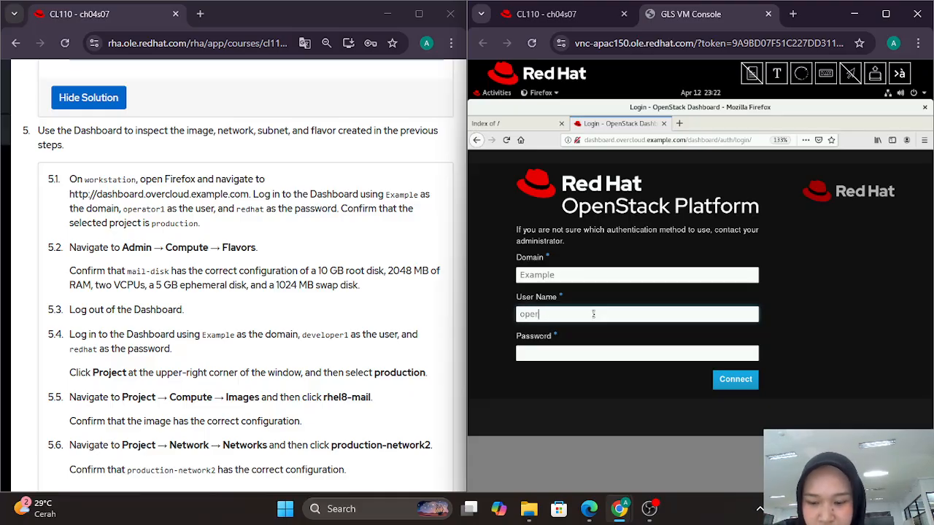
pyautogui.write('ator1')
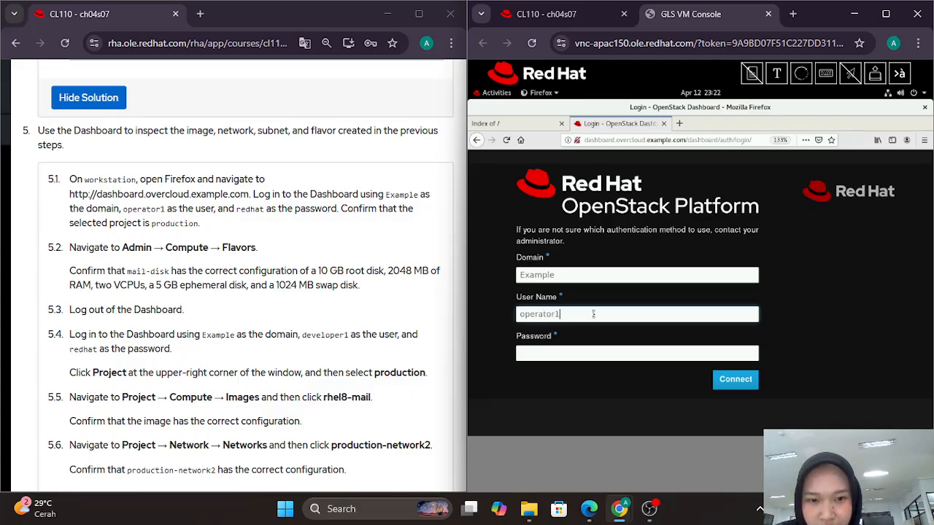
pyautogui.click(593, 353)
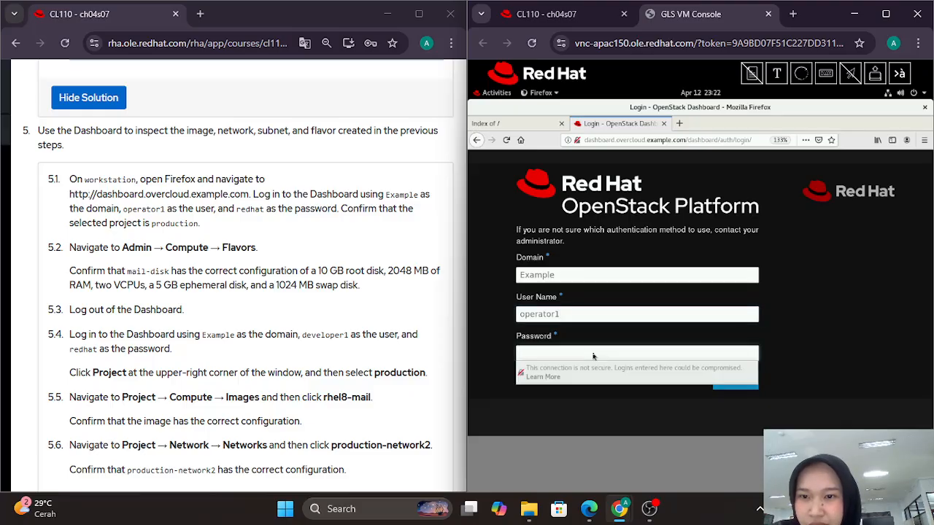
pyautogui.write('redhat')
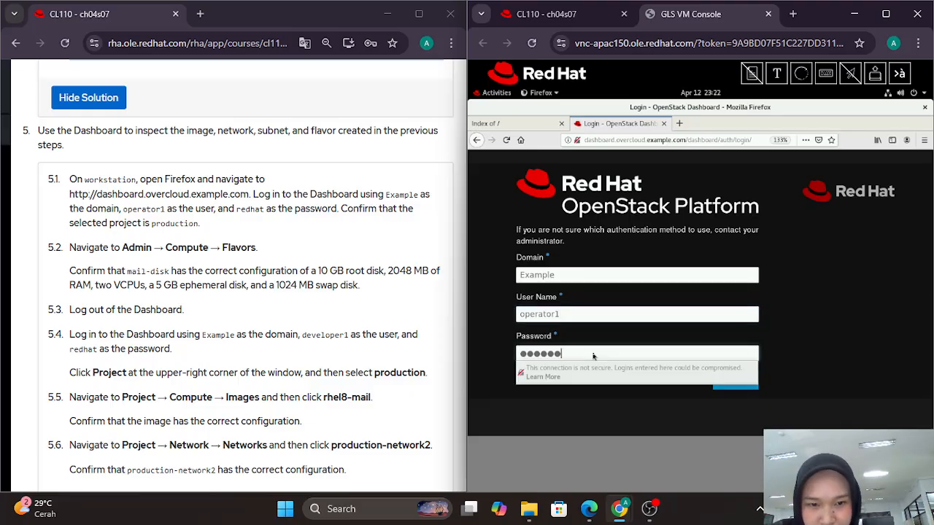
pyautogui.click(745, 385)
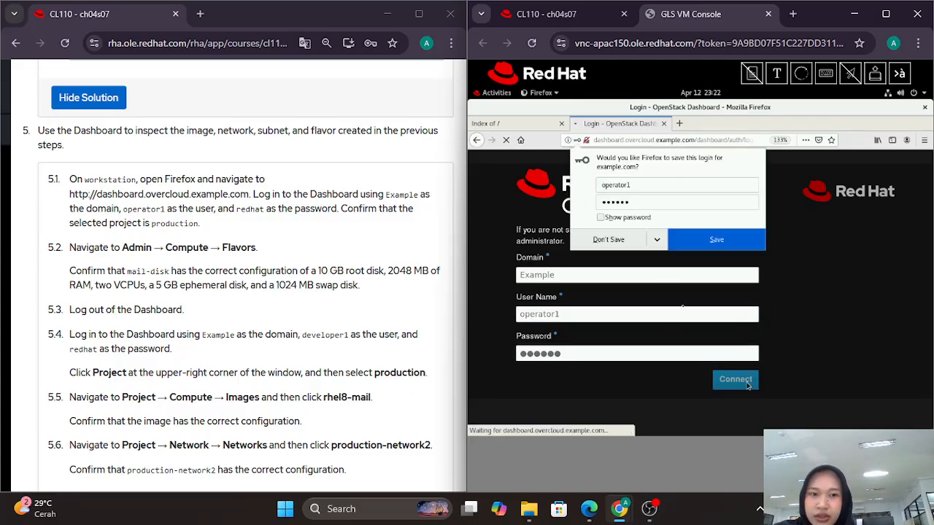
pyautogui.click(616, 240)
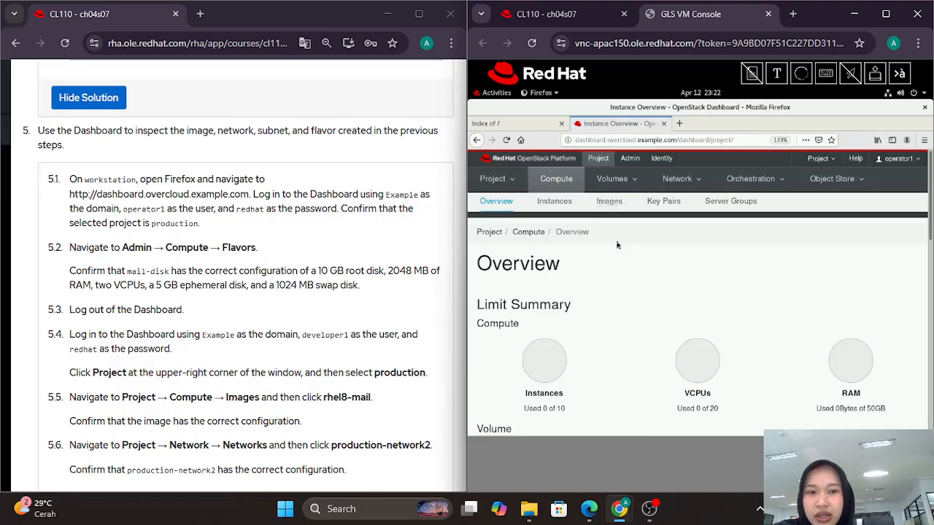
# Step: Review the mail-disk flavor row under Admin > Compute > Flavors
pyautogui.click(633, 159)
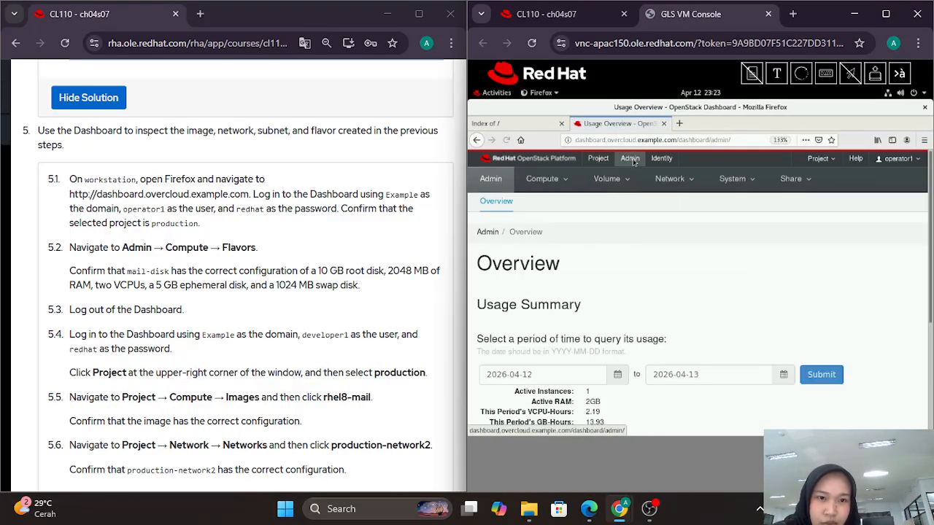
pyautogui.click(546, 189)
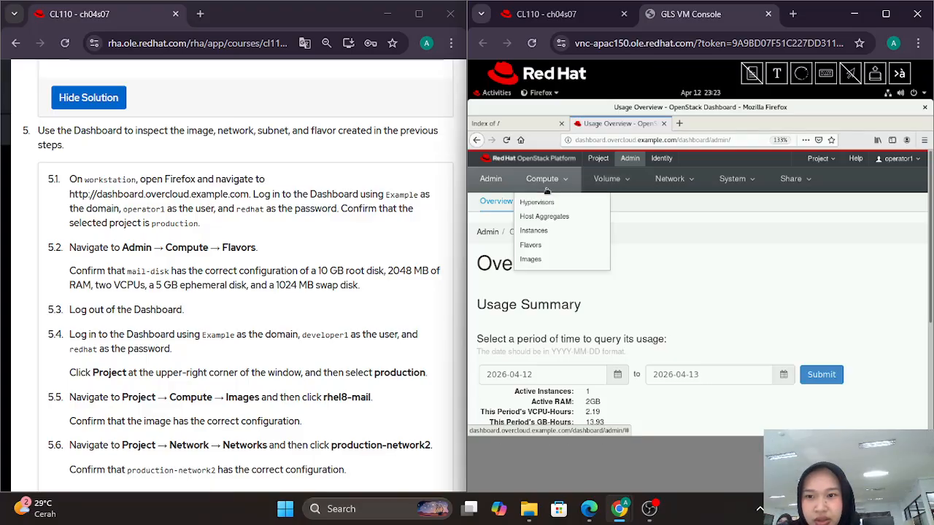
pyautogui.click(536, 248)
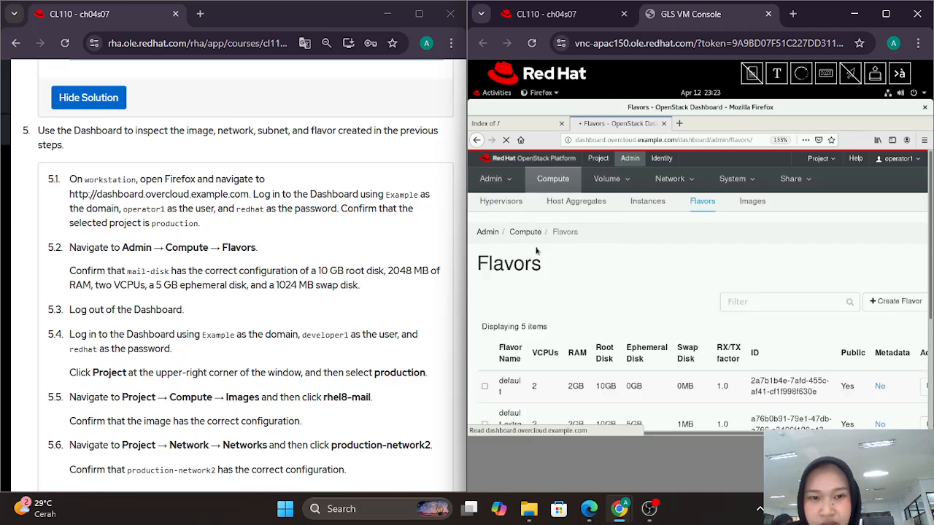
pyautogui.scroll(-1, 536, 251)
pyautogui.scroll(-1, 537, 251)
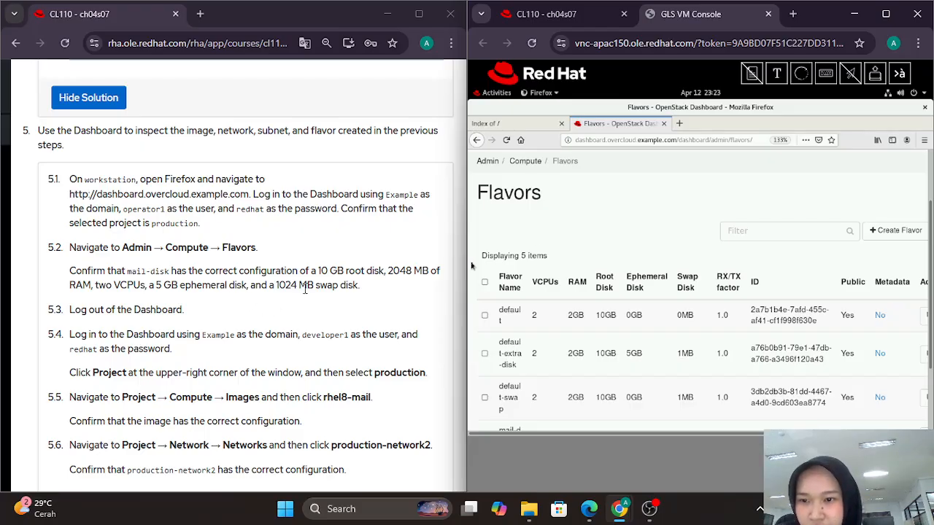
pyautogui.hscroll(1, 305, 288)
pyautogui.hscroll(1, 305, 288)
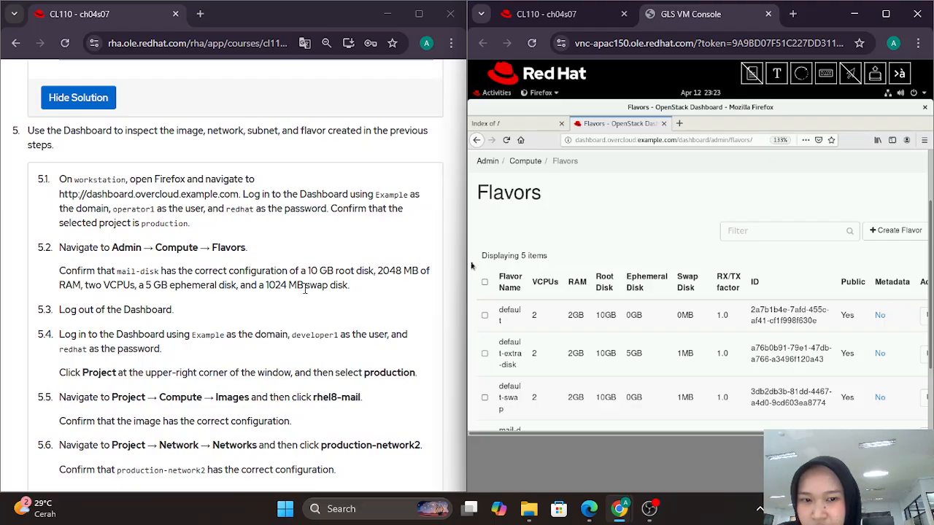
pyautogui.scroll(-1, 305, 288)
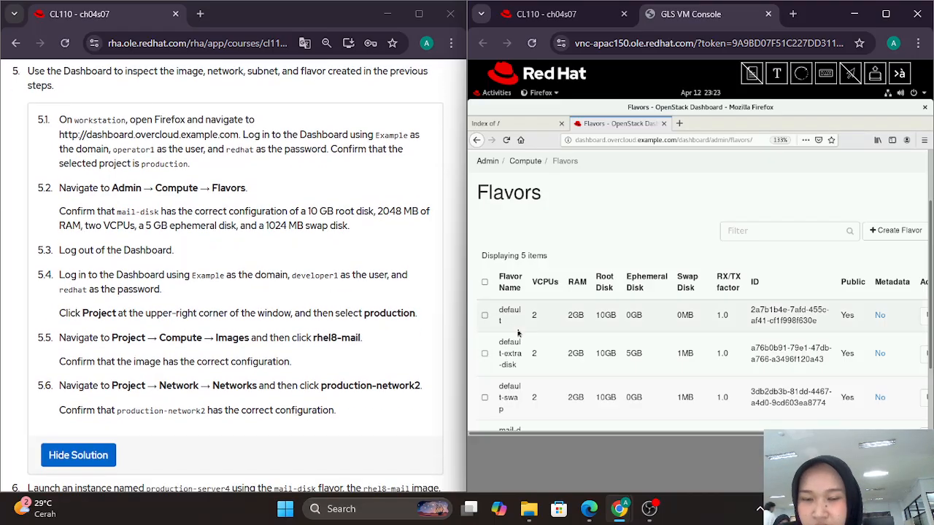
pyautogui.scroll(-2, 518, 334)
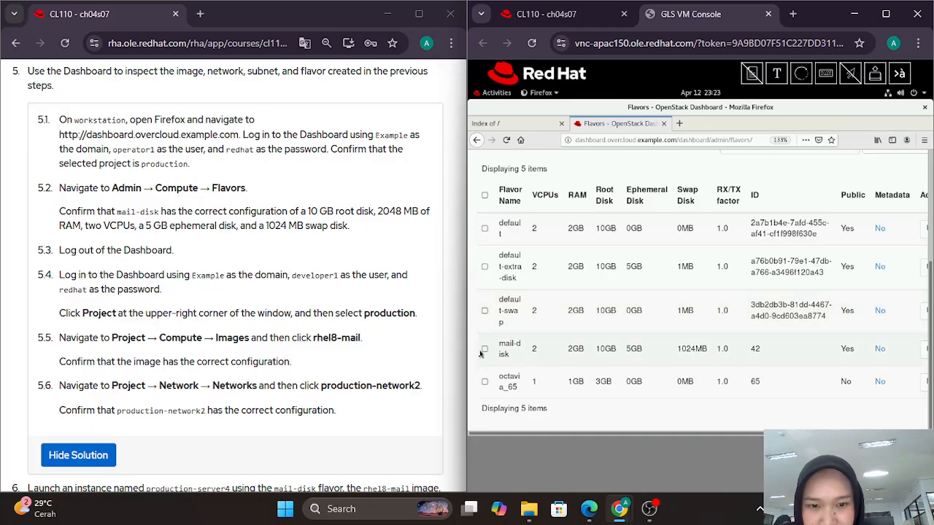
pyautogui.click(484, 349)
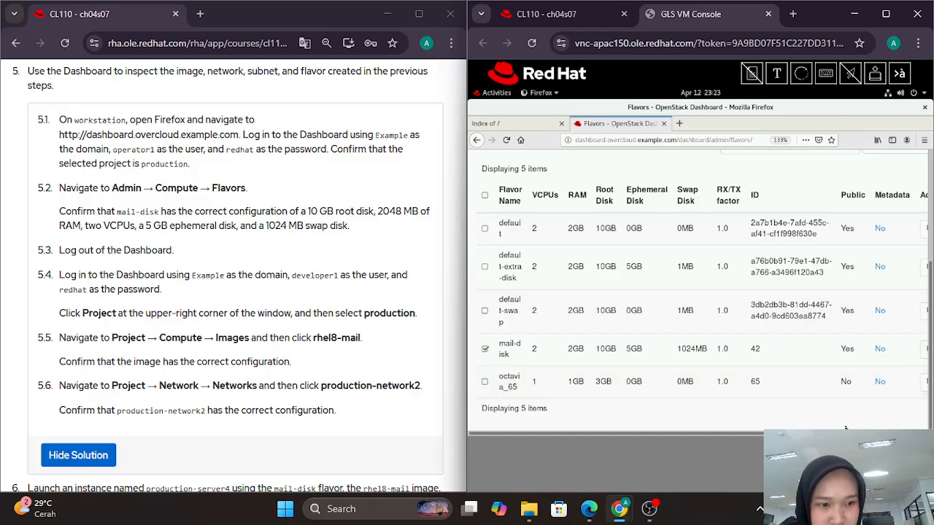
pyautogui.hscroll(3, 919, 430)
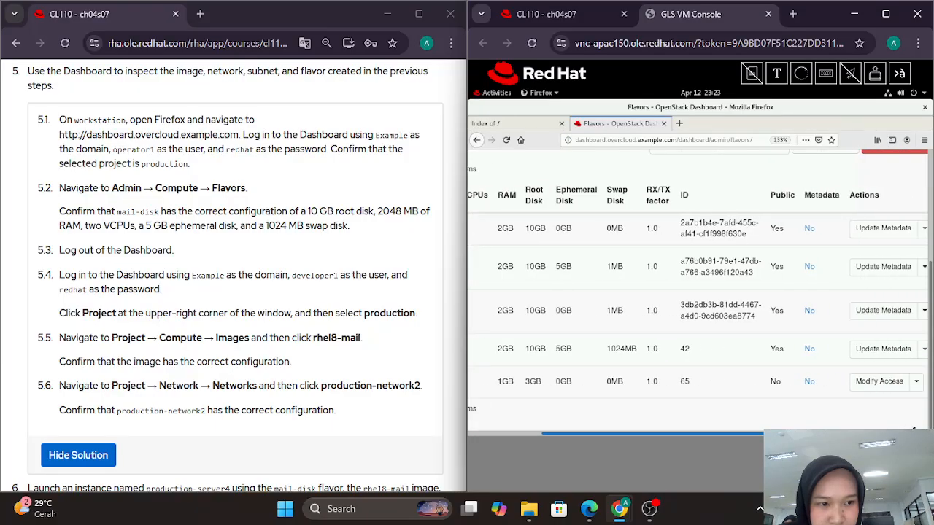
pyautogui.hscroll(-3, 920, 429)
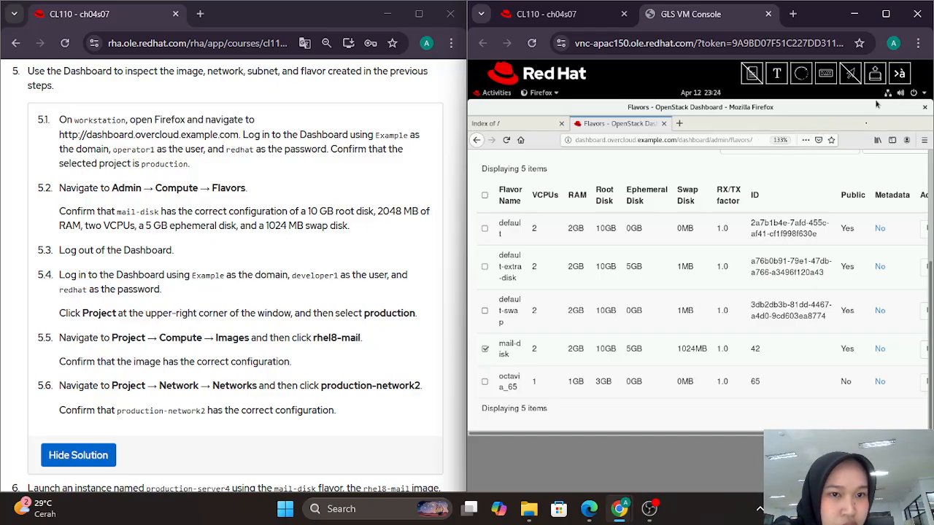
# Step: Set Firefox zoom back to 100% and sign out of the dashboard
pyautogui.click(906, 140)
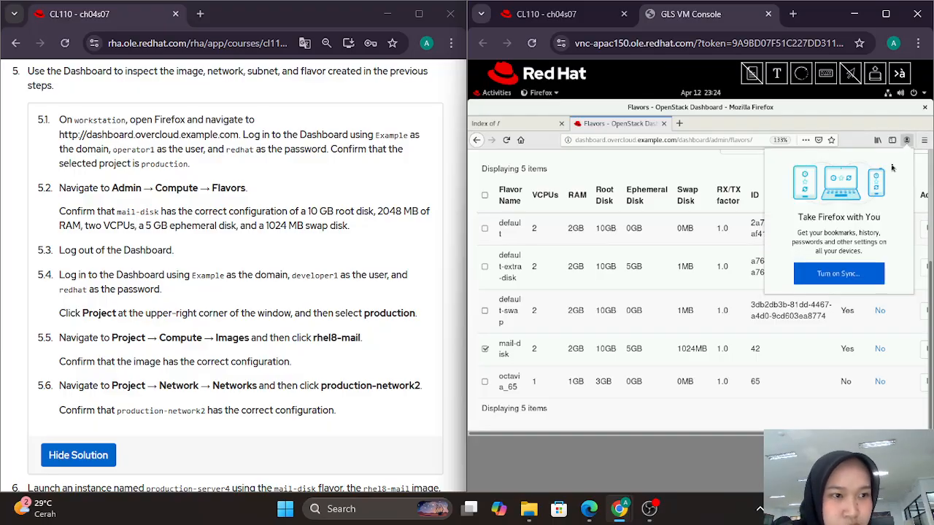
pyautogui.click(708, 179)
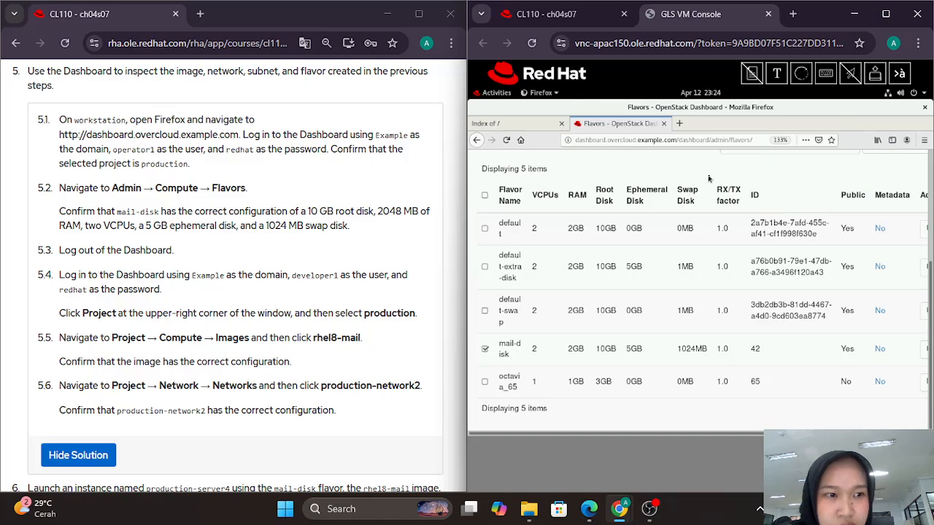
pyautogui.click(923, 140)
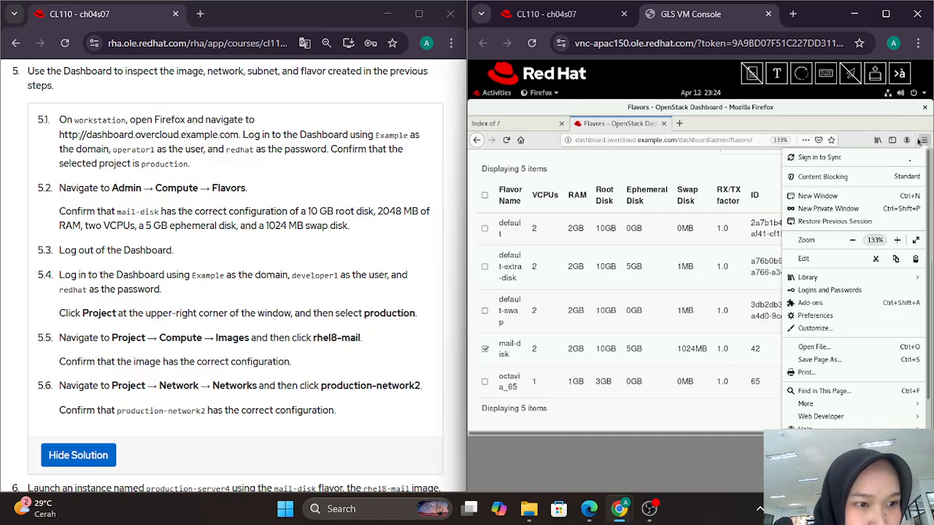
pyautogui.click(854, 242)
pyautogui.click(853, 244)
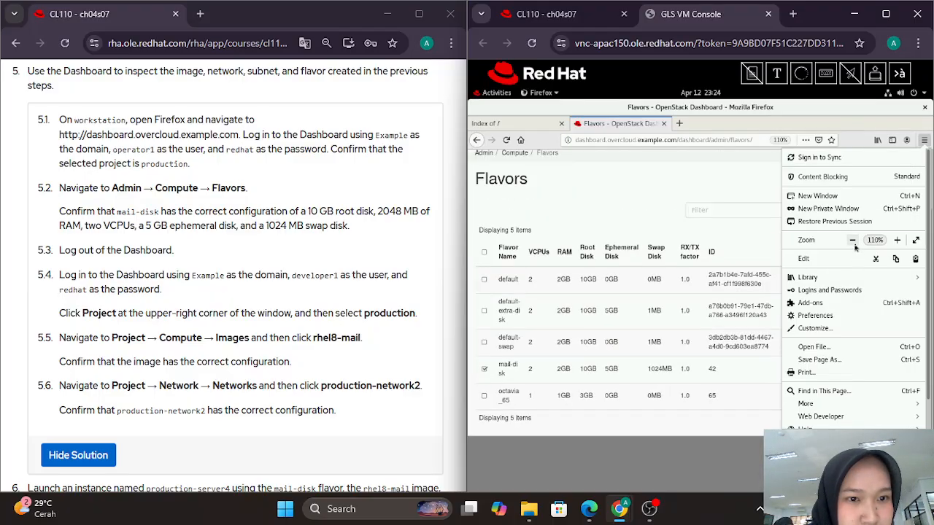
pyautogui.click(673, 209)
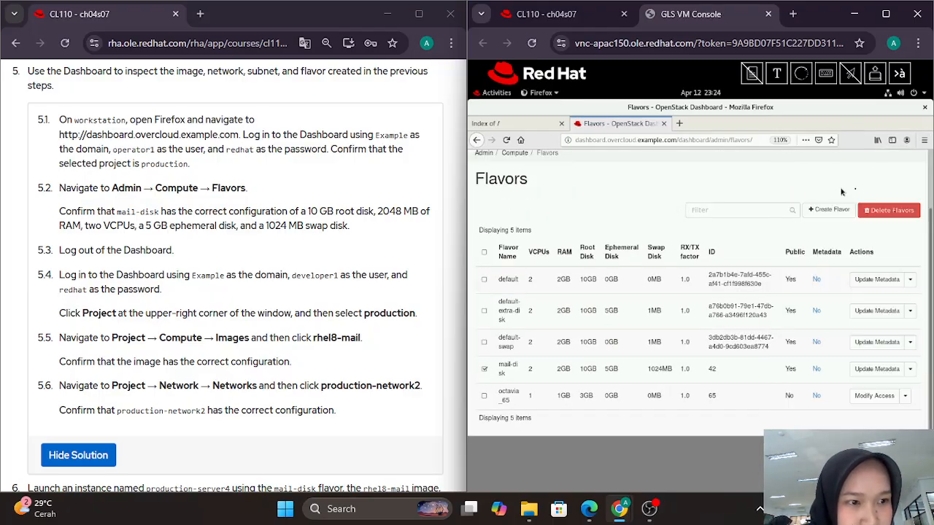
pyautogui.click(907, 141)
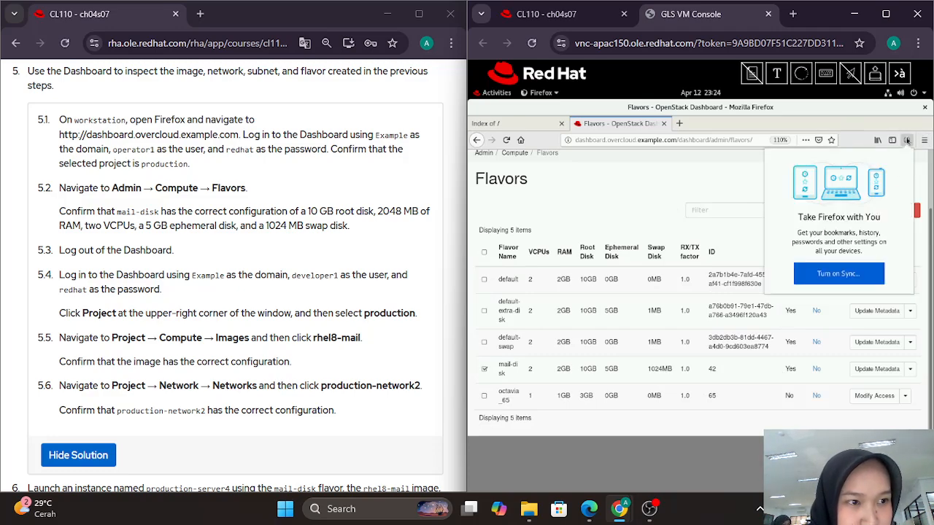
pyautogui.click(924, 140)
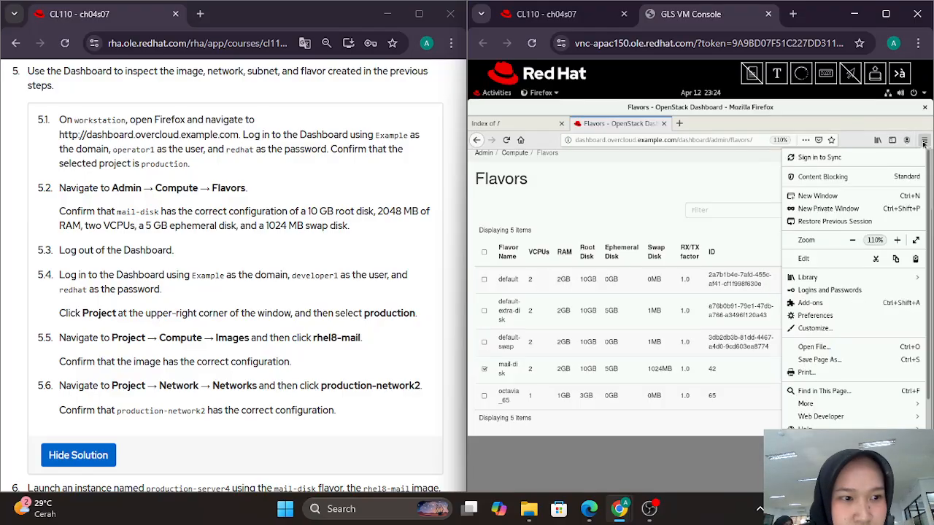
pyautogui.click(854, 244)
pyautogui.click(745, 226)
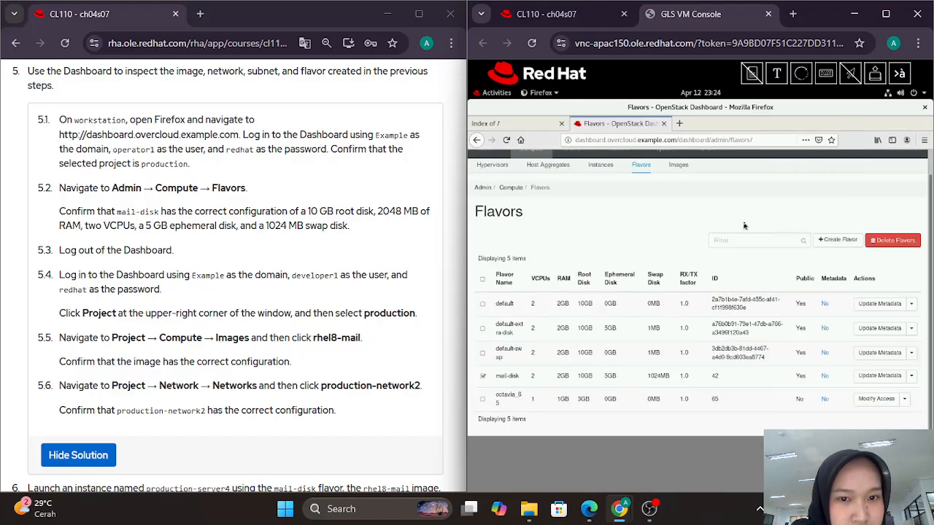
pyautogui.scroll(1, 840, 208)
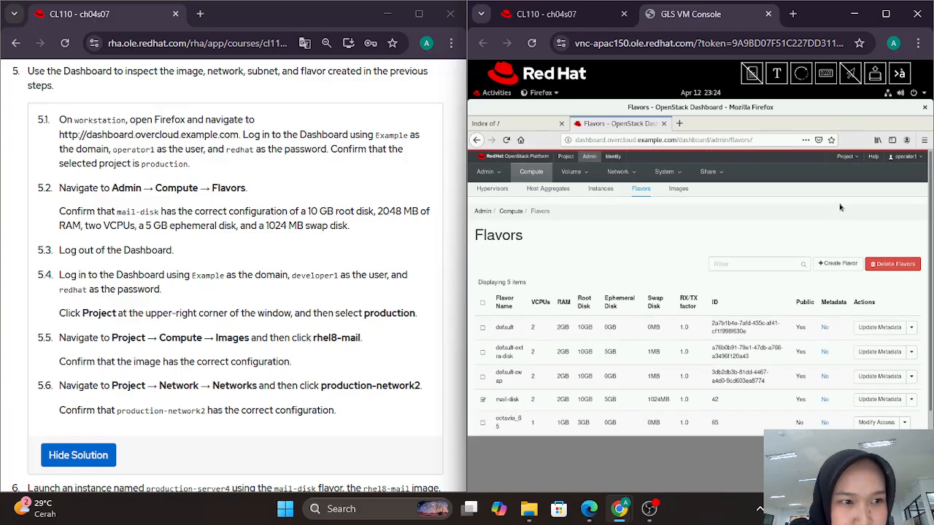
pyautogui.click(902, 156)
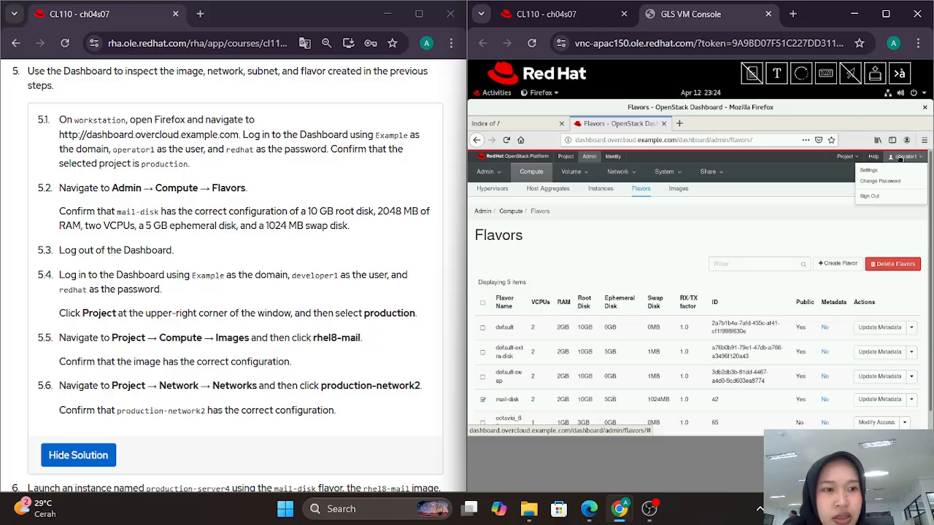
pyautogui.click(885, 197)
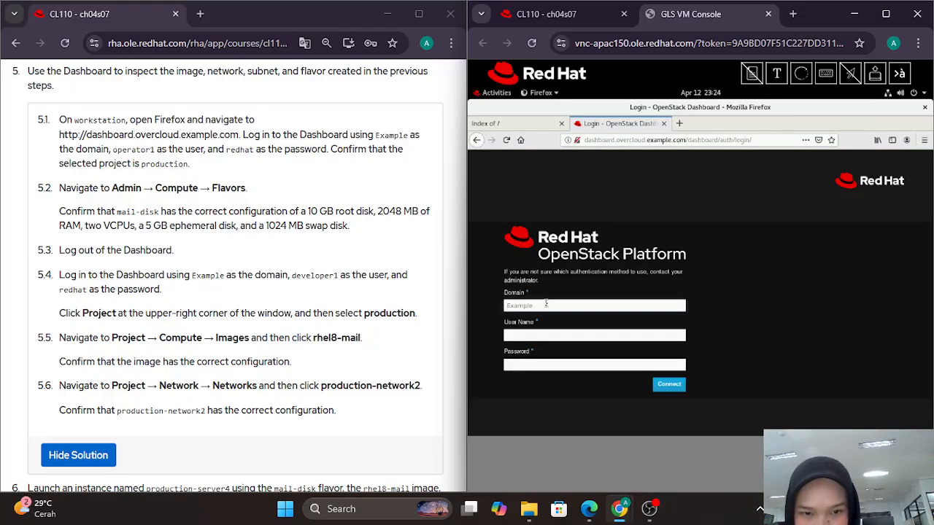
# Step: Log back in as the operator user with the account password, declining to save the login
pyautogui.click(549, 338)
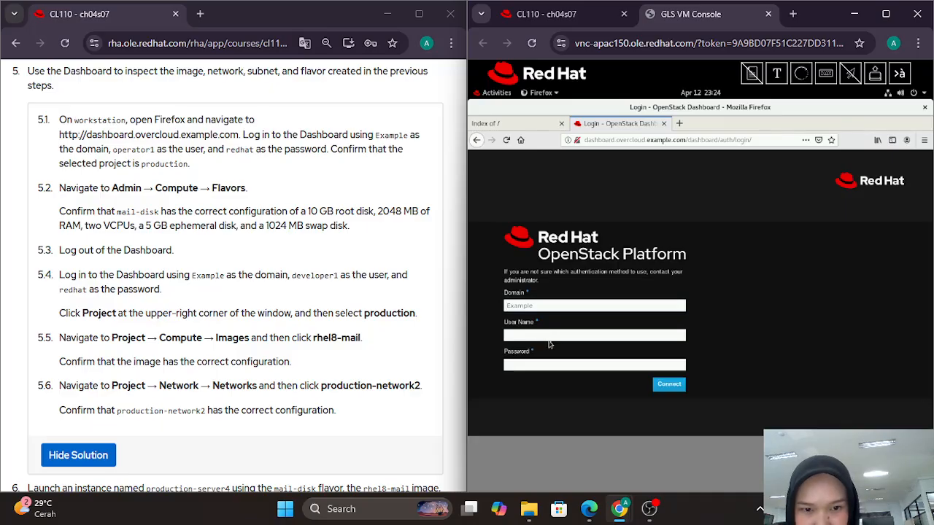
pyautogui.click(535, 336)
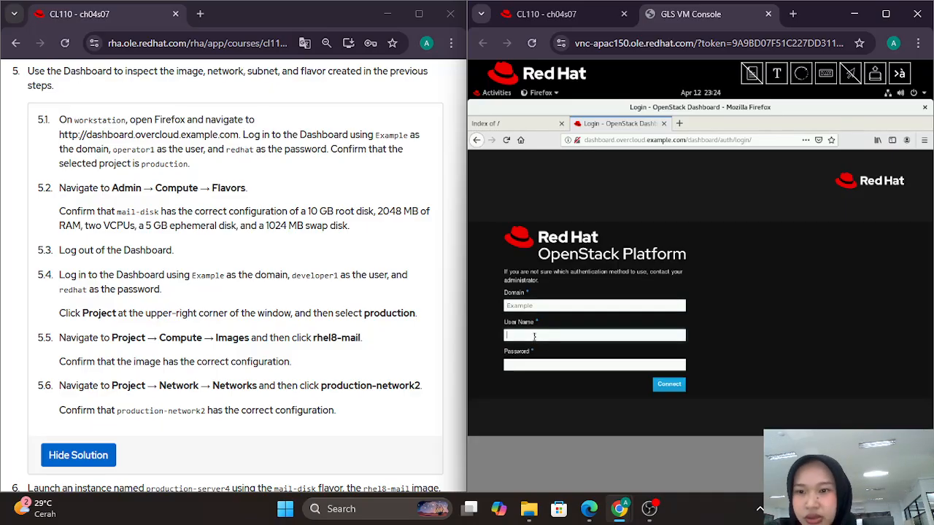
pyautogui.write('operator1')
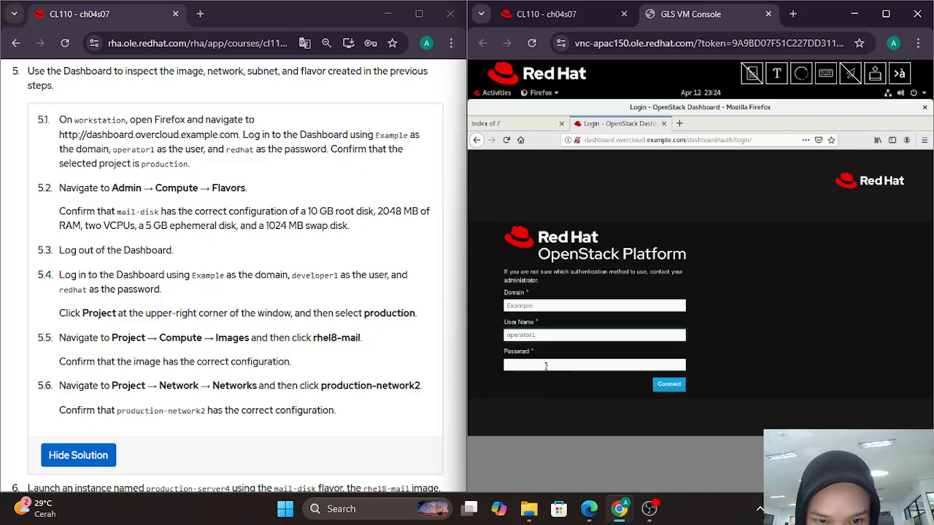
pyautogui.click(547, 369)
pyautogui.write('red')
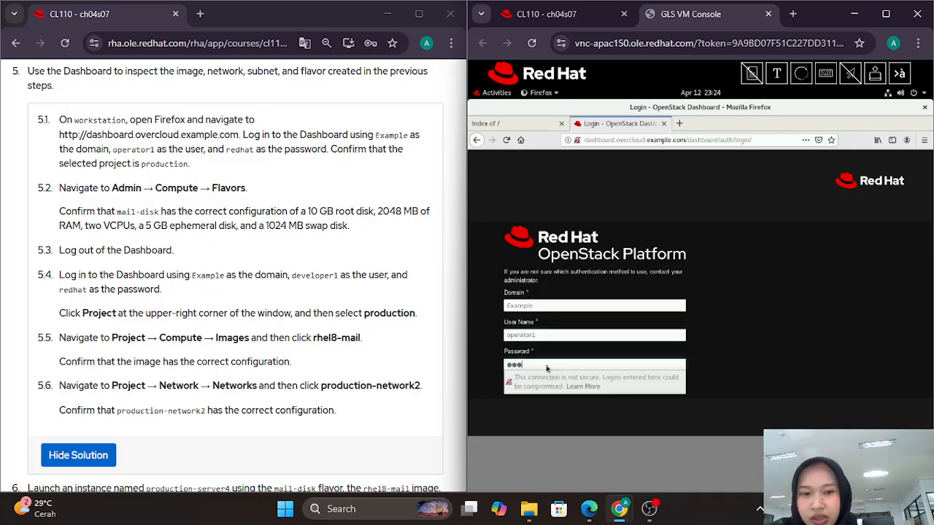
pyautogui.write('hat')
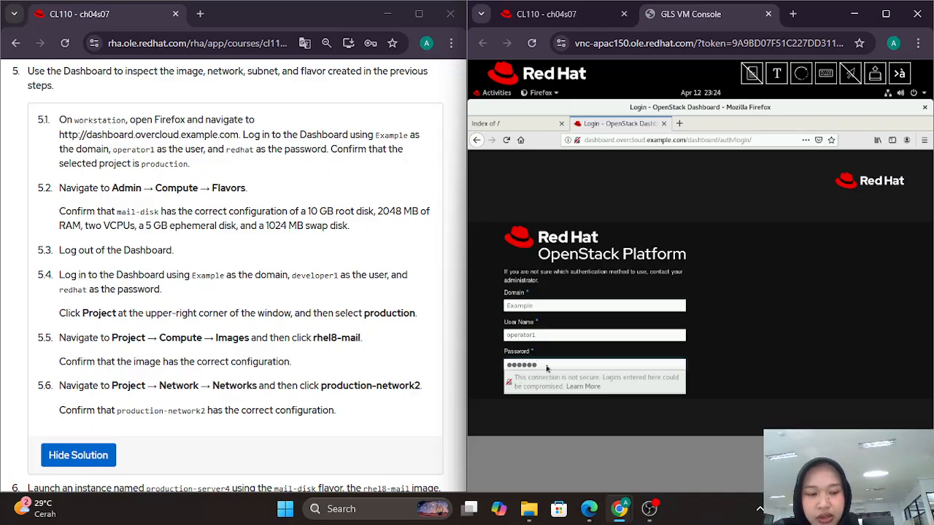
pyautogui.press('Return')
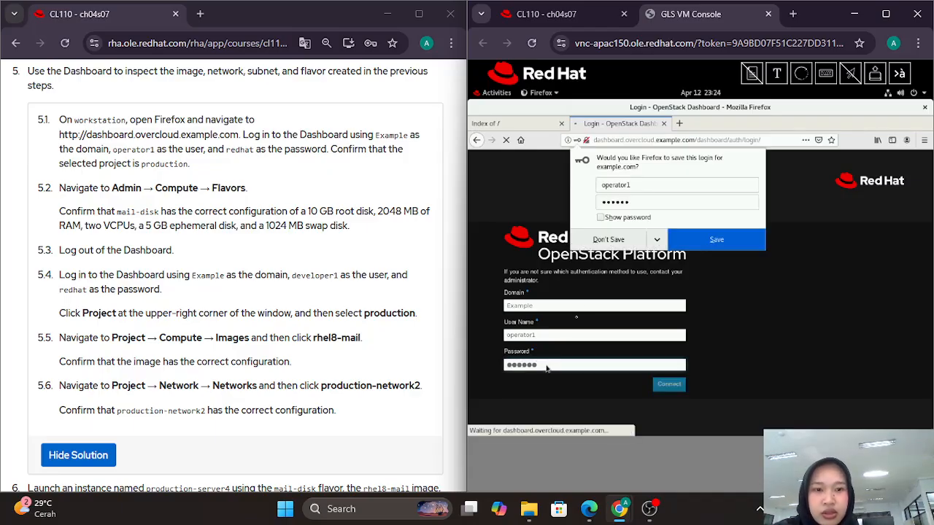
pyautogui.click(610, 241)
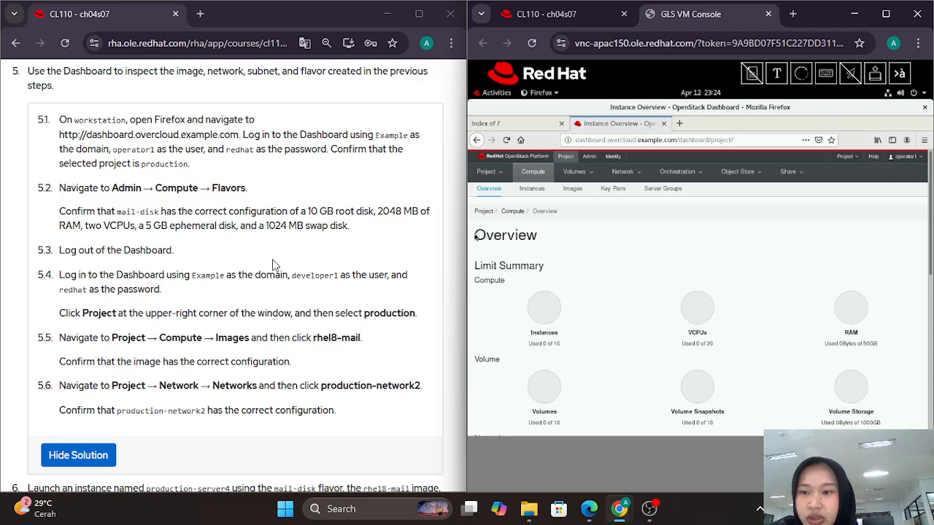
# Step: Zoom the dashboard page to 120% from the Firefox menu
pyautogui.scroll(-1, 240, 274)
pyautogui.scroll(-1, 240, 274)
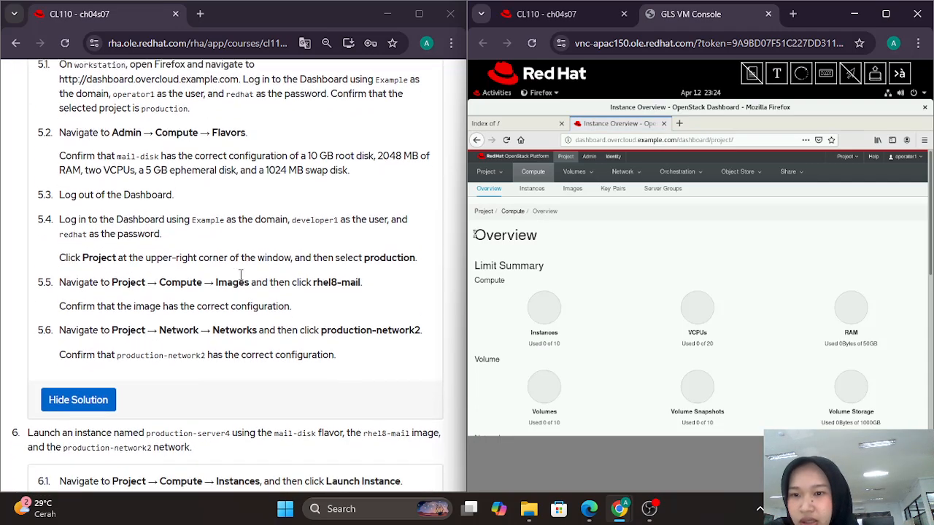
pyautogui.click(925, 140)
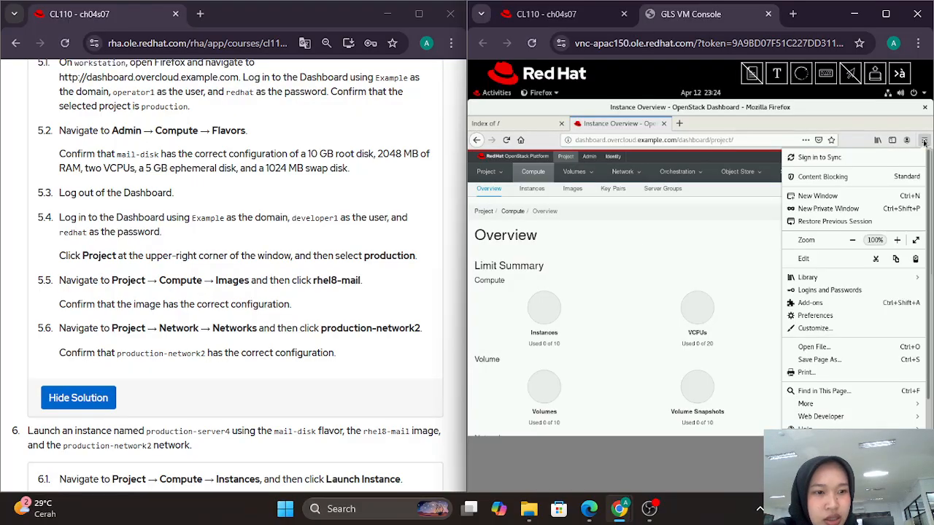
pyautogui.click(898, 241)
pyautogui.click(897, 240)
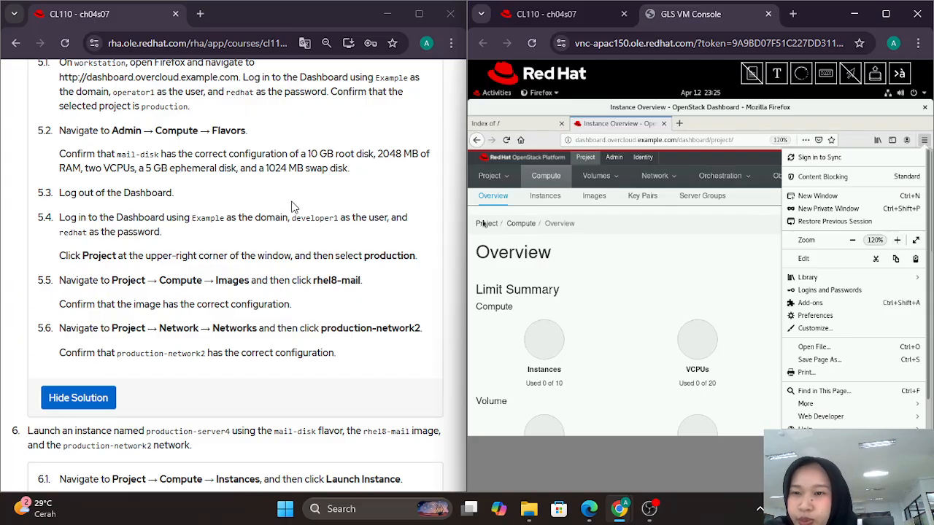
pyautogui.scroll(-1, 292, 206)
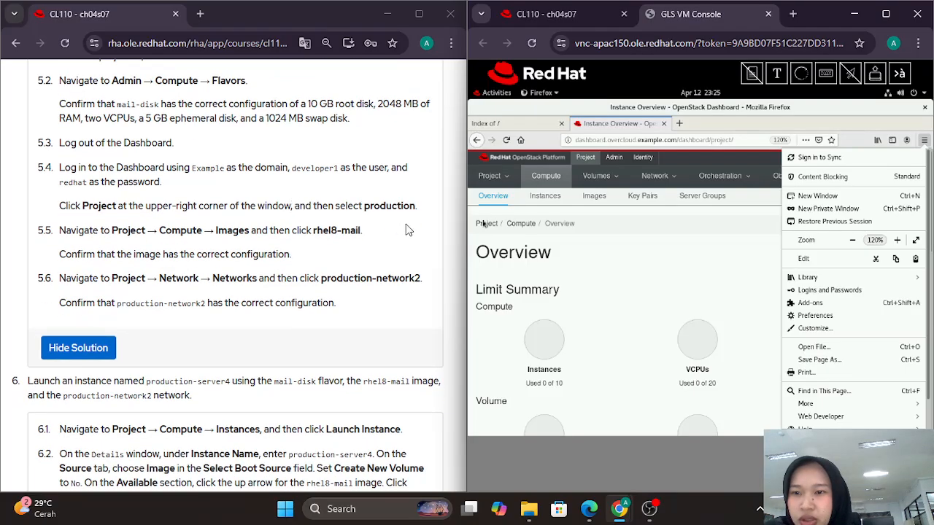
pyautogui.click(596, 159)
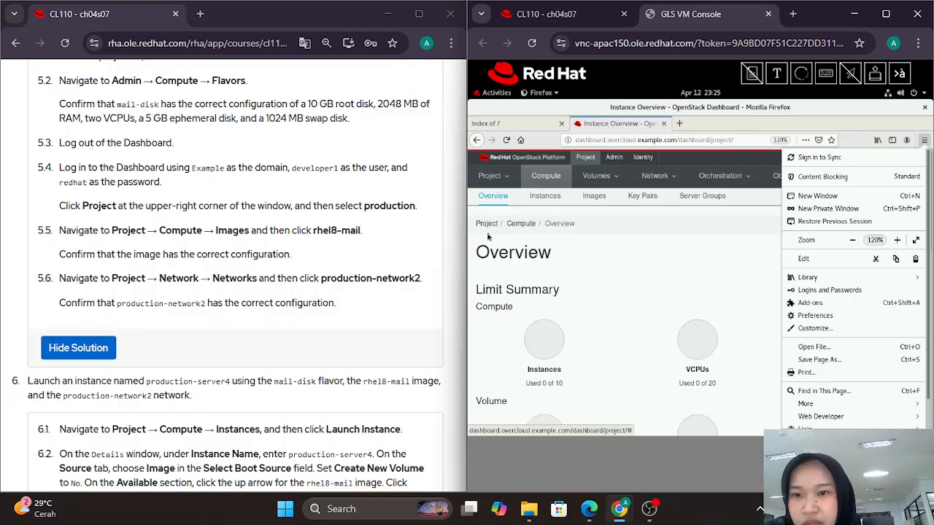
pyautogui.click(673, 272)
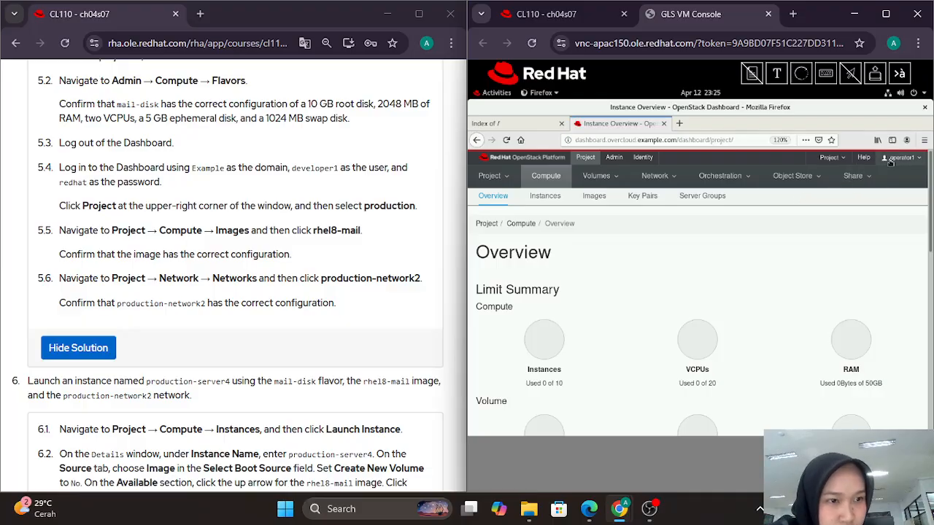
# Step: Select the production project and show its Images list
pyautogui.click(839, 158)
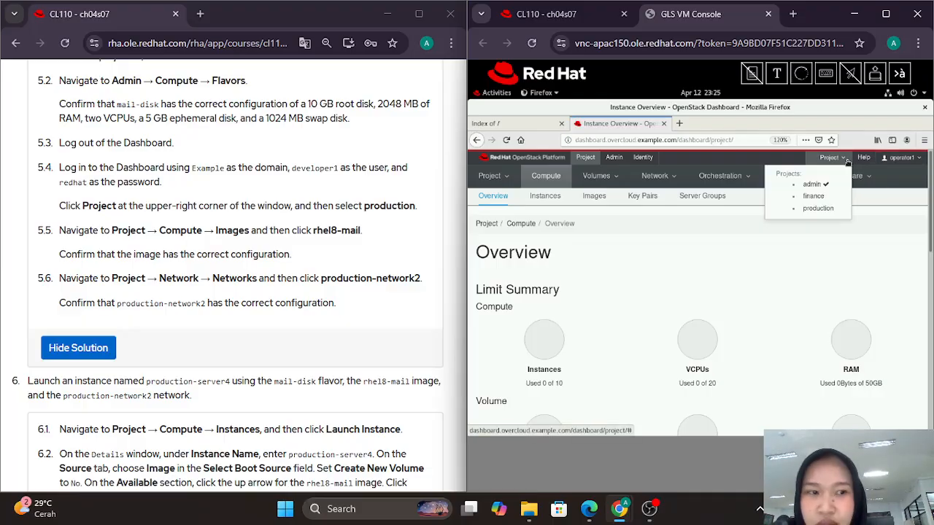
pyautogui.click(820, 209)
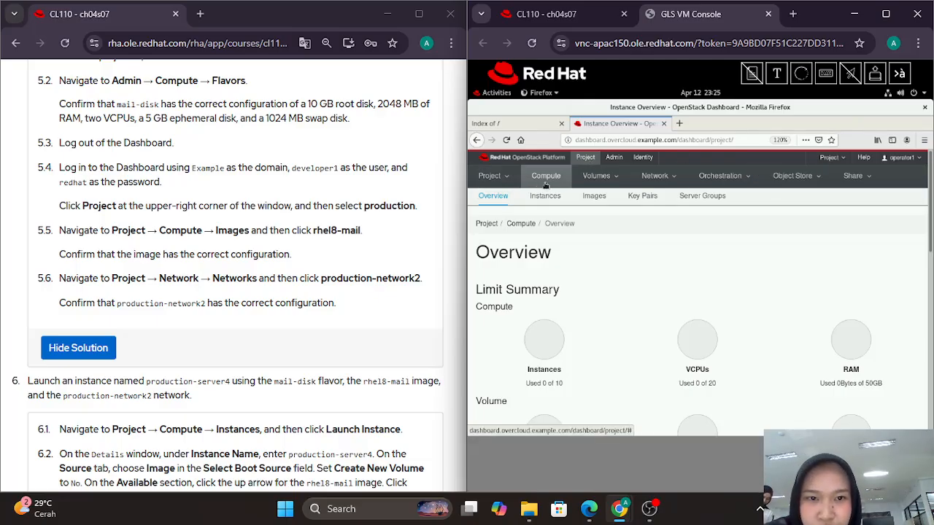
pyautogui.click(603, 198)
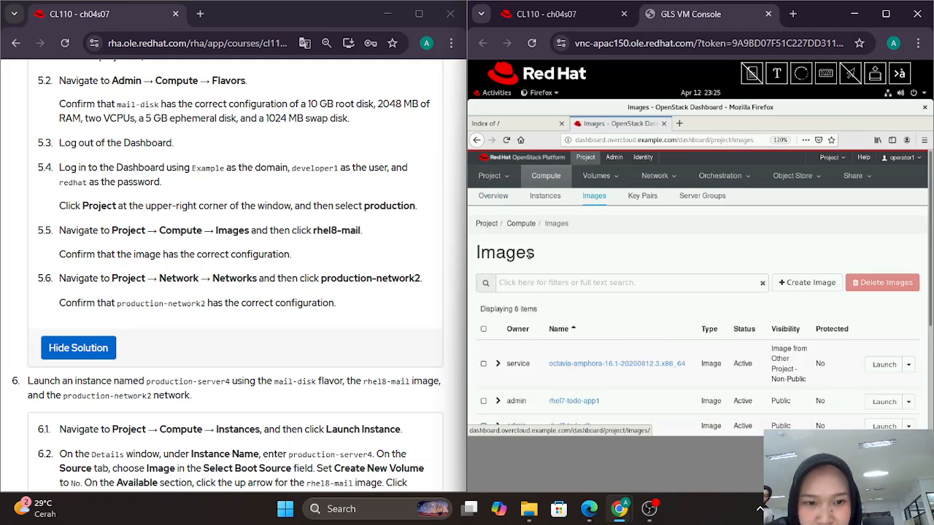
# Step: Expand rhel8-mail to verify QCOW2, 742 MB, minimum disk 10 and minimum RAM 2048
pyautogui.scroll(-1, 547, 344)
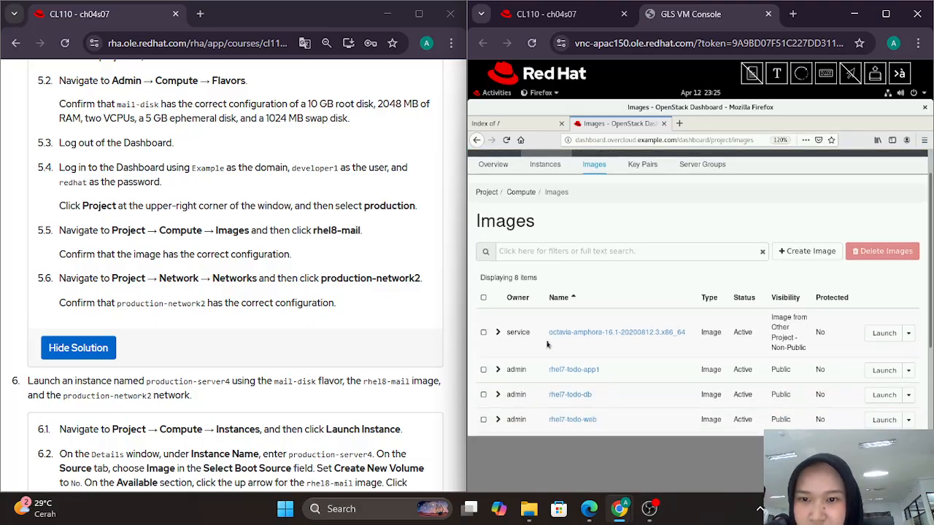
pyautogui.scroll(-4, 548, 344)
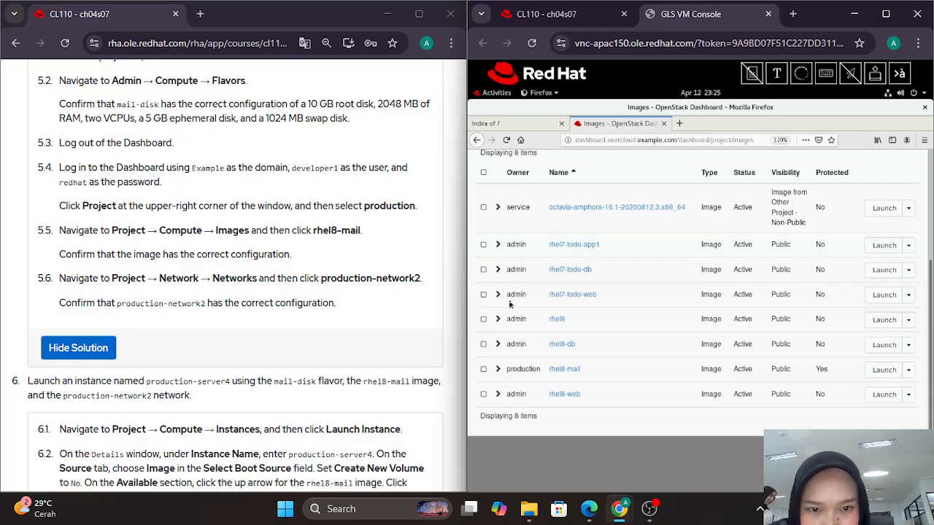
pyautogui.scroll(5, 510, 305)
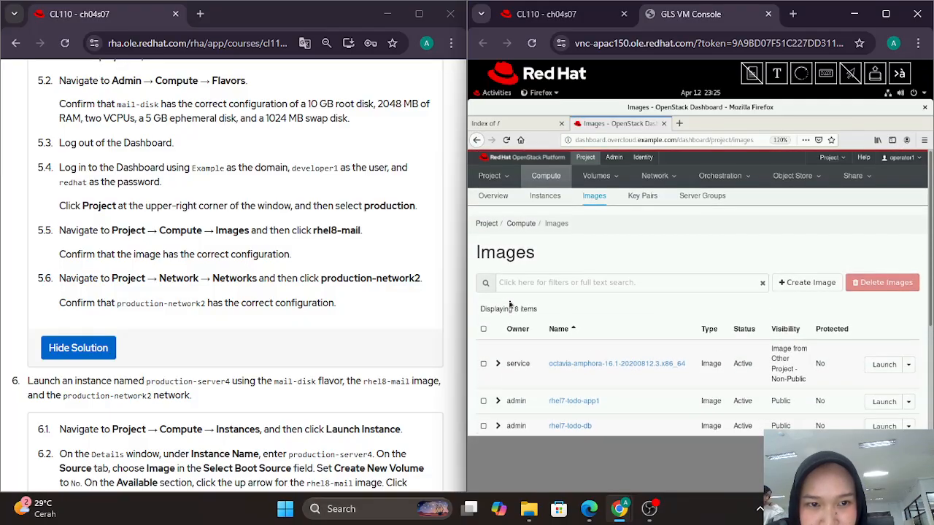
pyautogui.click(595, 199)
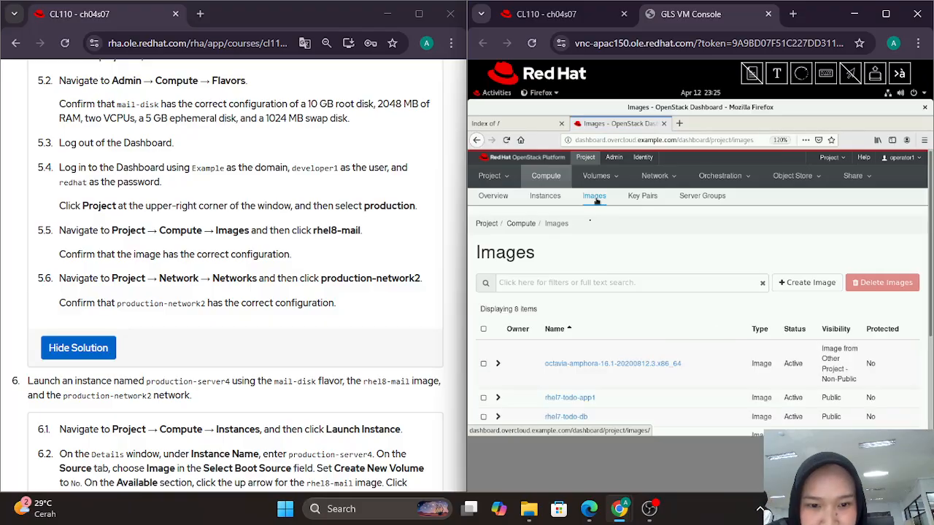
pyautogui.scroll(-2, 561, 343)
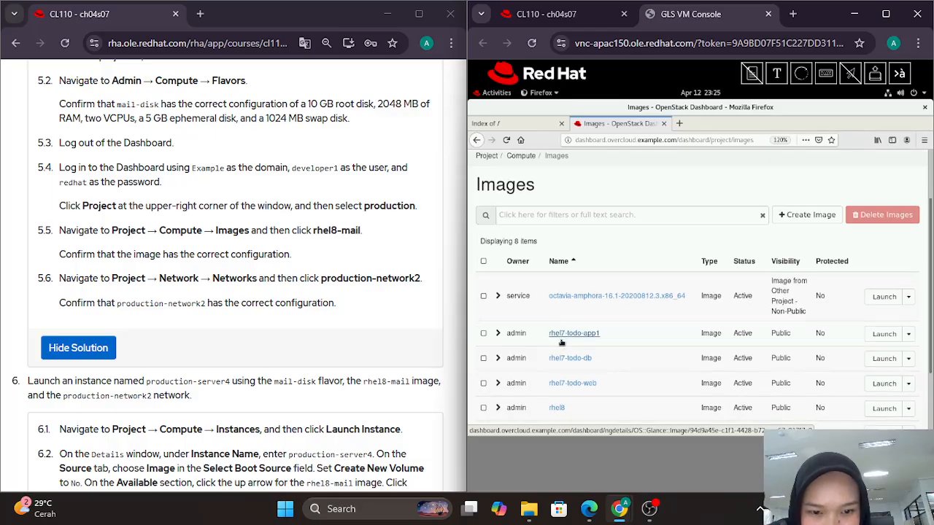
pyautogui.scroll(-2, 558, 347)
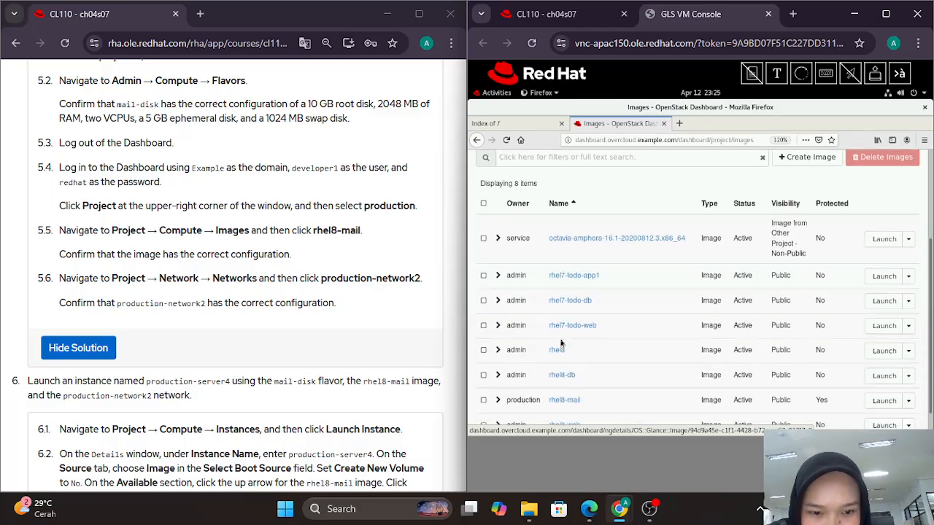
pyautogui.click(498, 400)
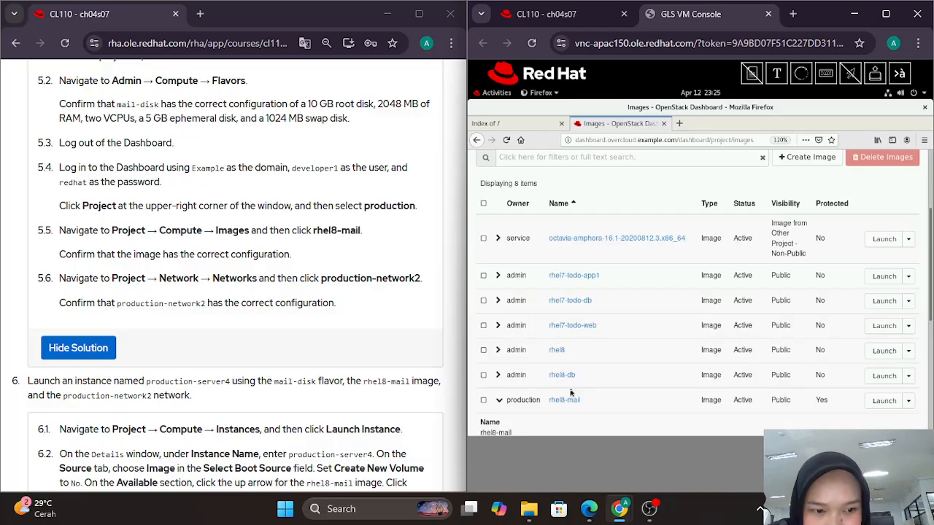
pyautogui.scroll(-3, 571, 394)
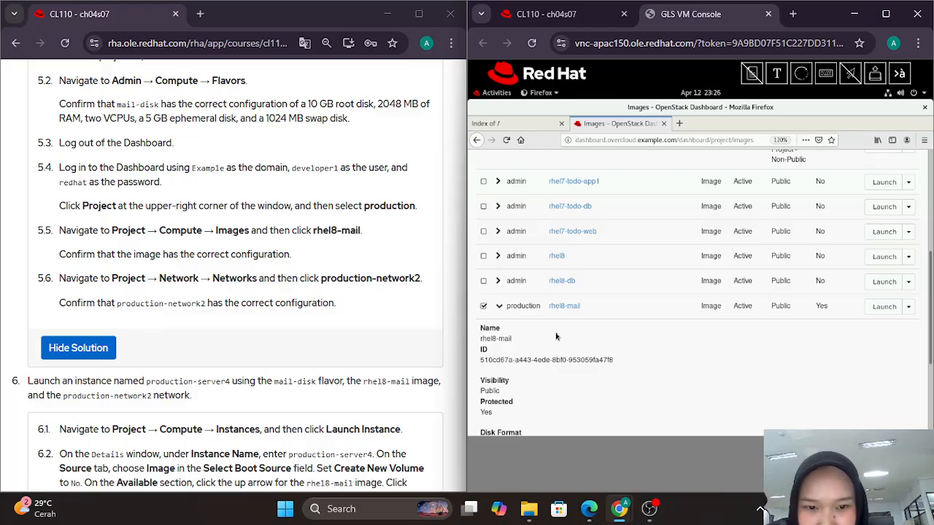
pyautogui.scroll(-2, 556, 336)
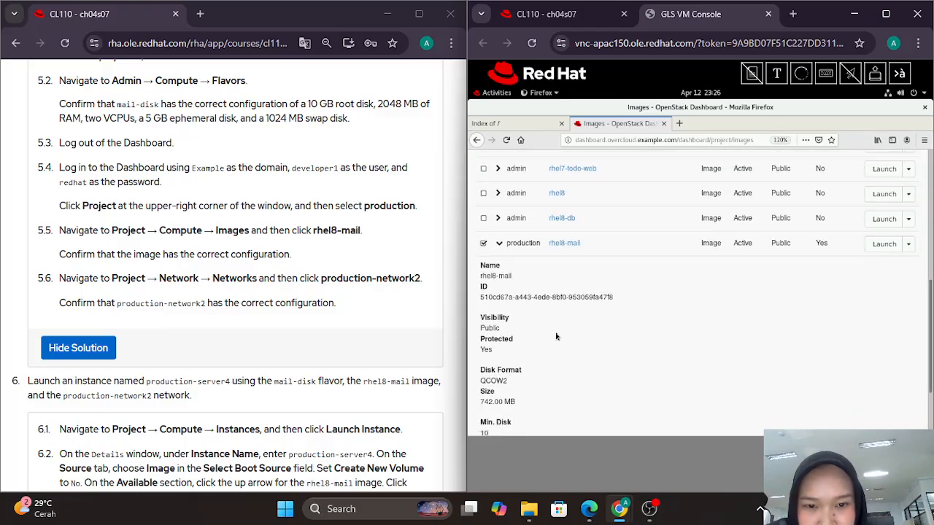
pyautogui.scroll(-2, 512, 347)
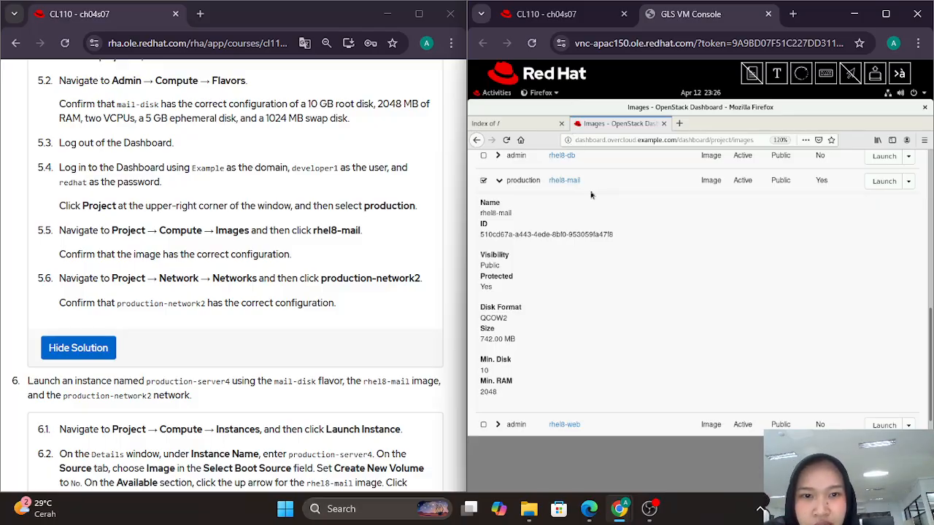
pyautogui.scroll(10, 591, 195)
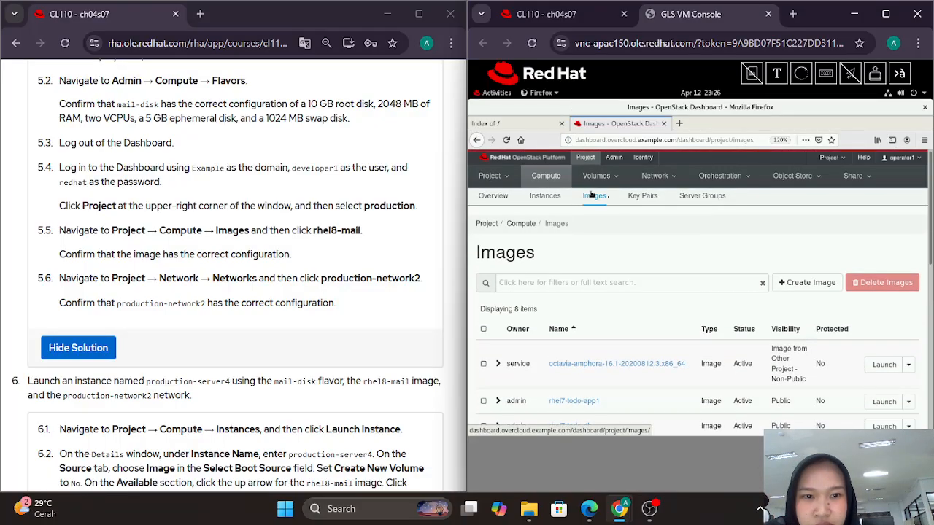
# Step: Open the project Networks list and check production-network2's subnet production-subnet2 at 192.168.2.0/24
pyautogui.click(656, 178)
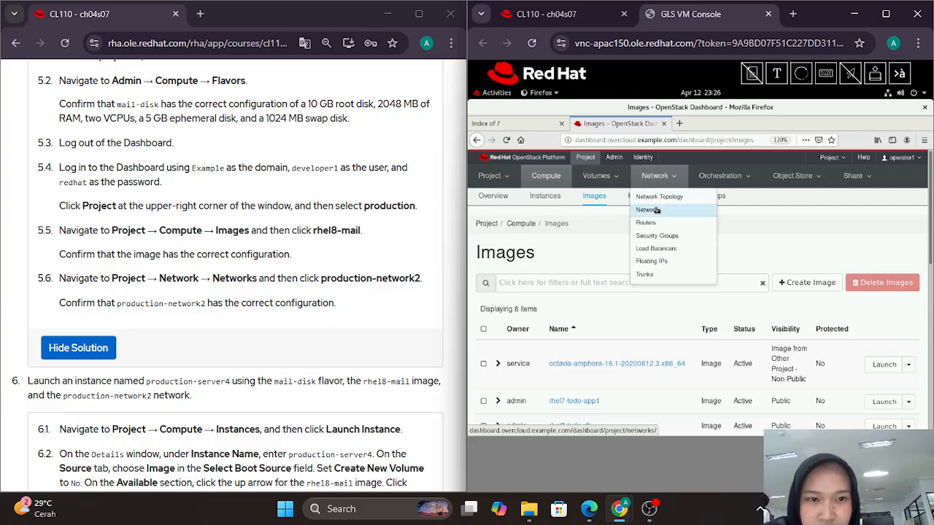
pyautogui.click(656, 212)
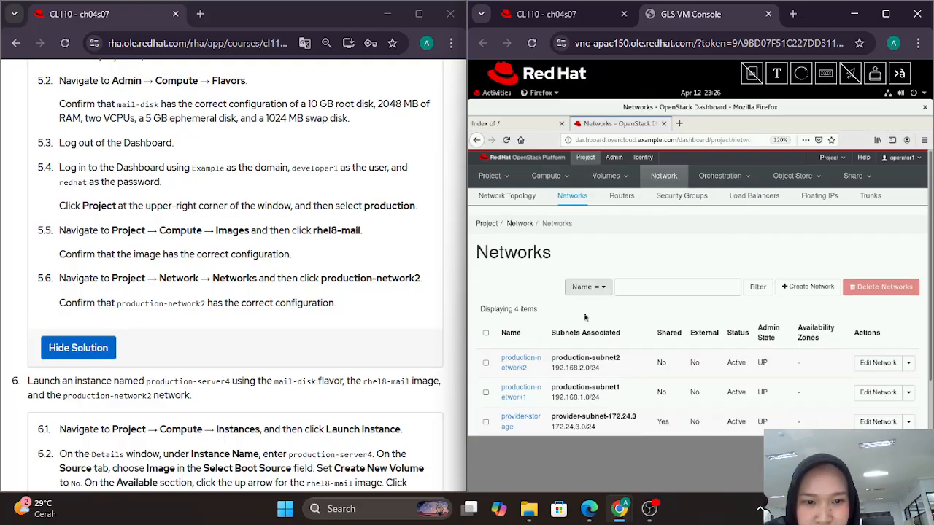
pyautogui.scroll(-1, 585, 316)
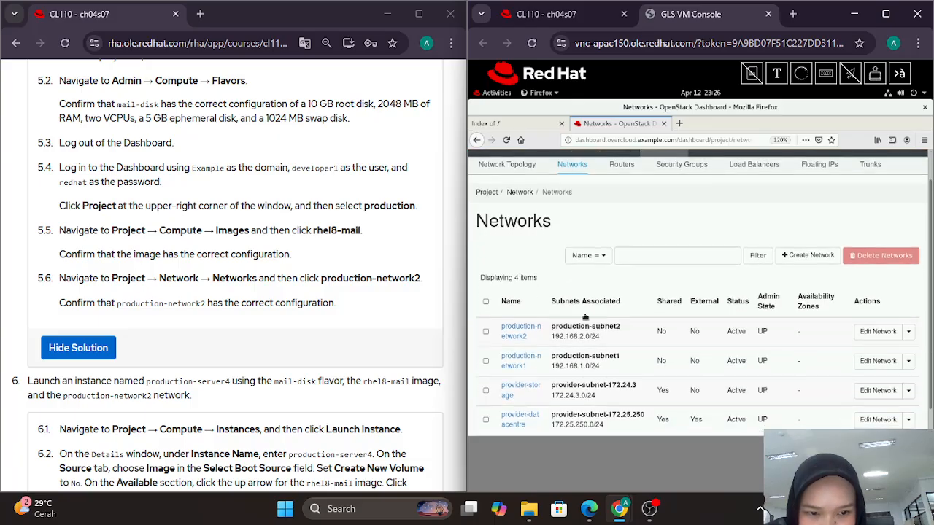
pyautogui.scroll(-1, 585, 316)
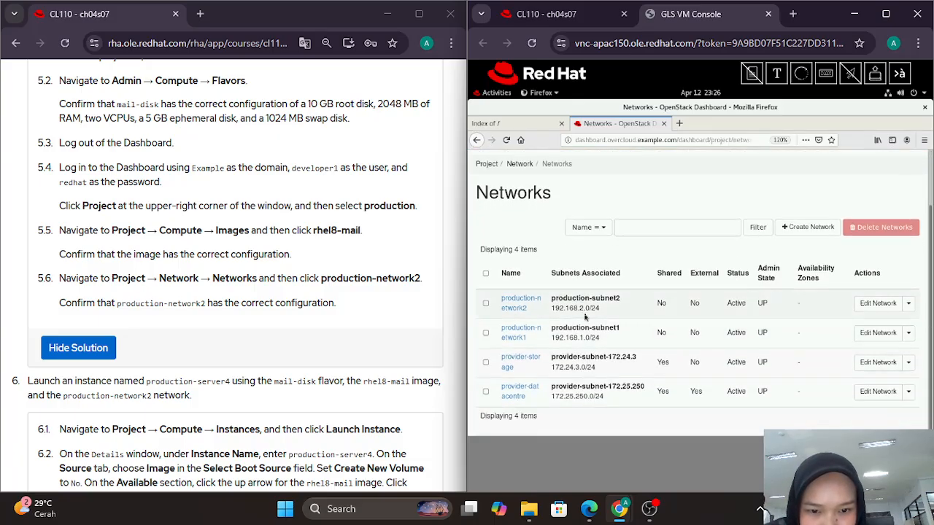
pyautogui.click(486, 305)
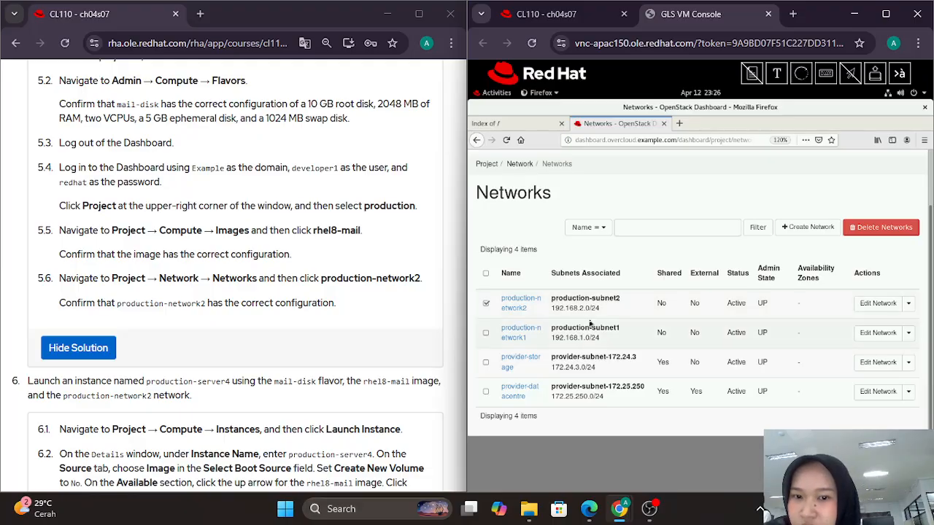
pyautogui.scroll(-1, 315, 317)
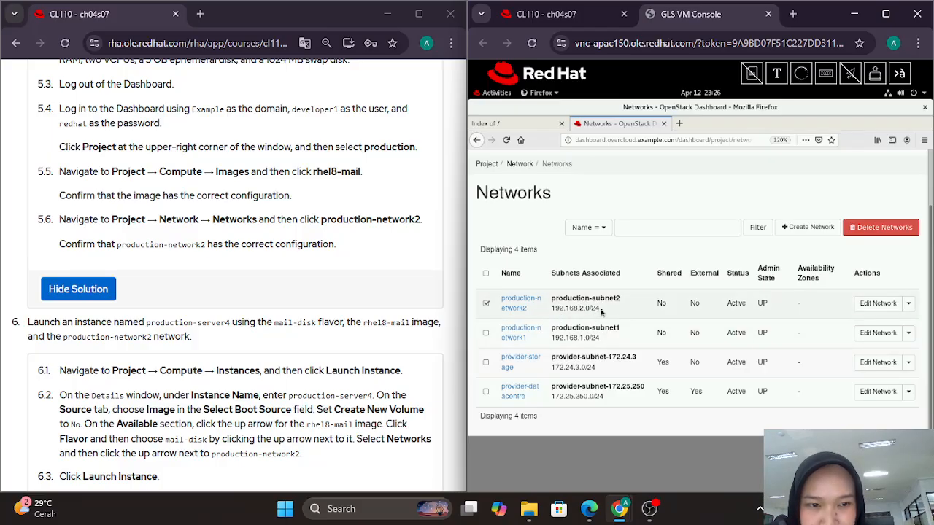
pyautogui.scroll(-1, 277, 272)
pyautogui.scroll(-1, 278, 271)
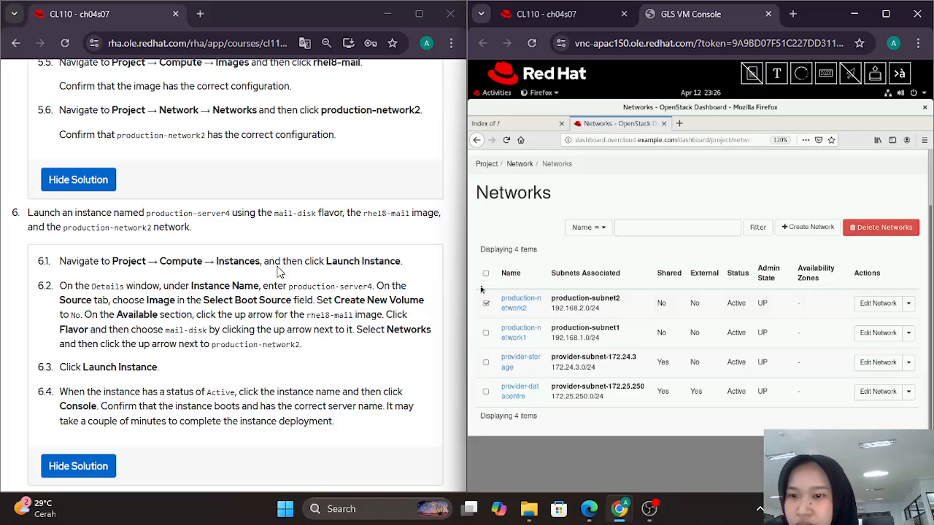
pyautogui.scroll(-1, 277, 270)
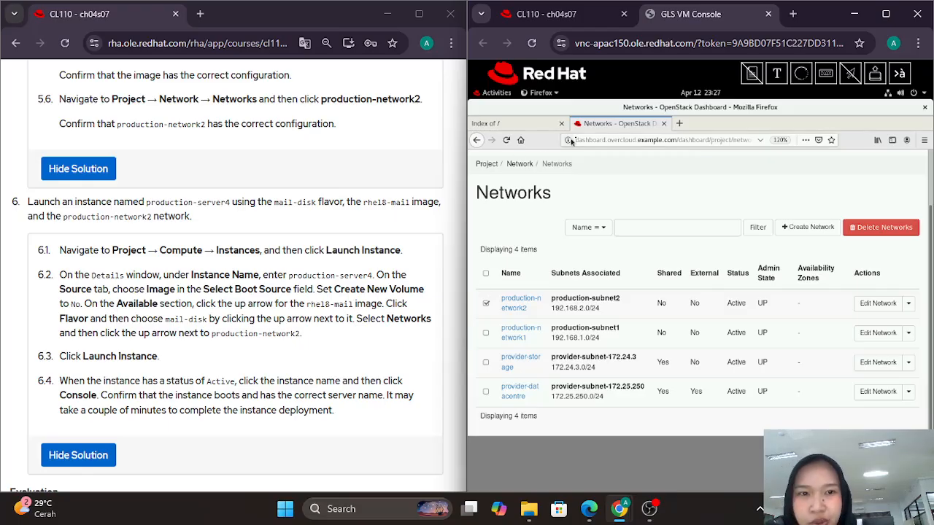
pyautogui.scroll(2, 542, 165)
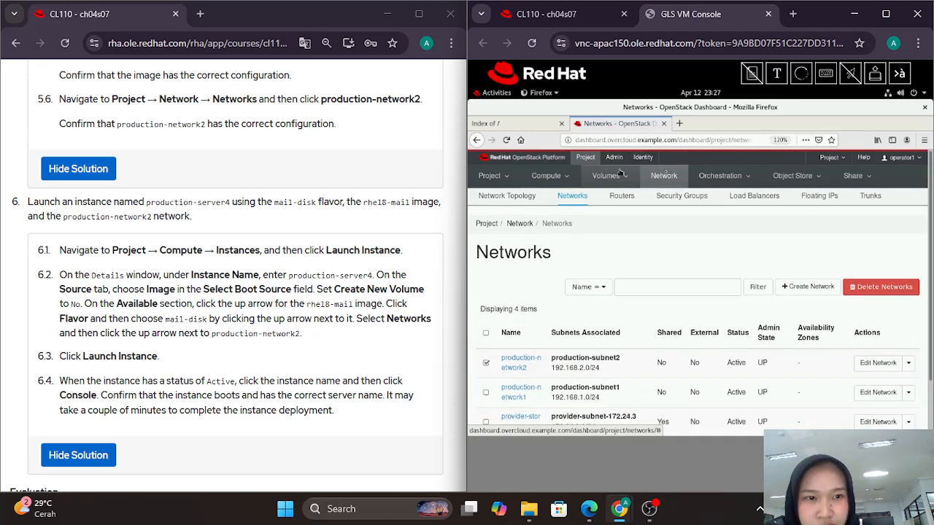
# Step: From Compute > Instances, begin a new instance launch named production-server4
pyautogui.click(538, 177)
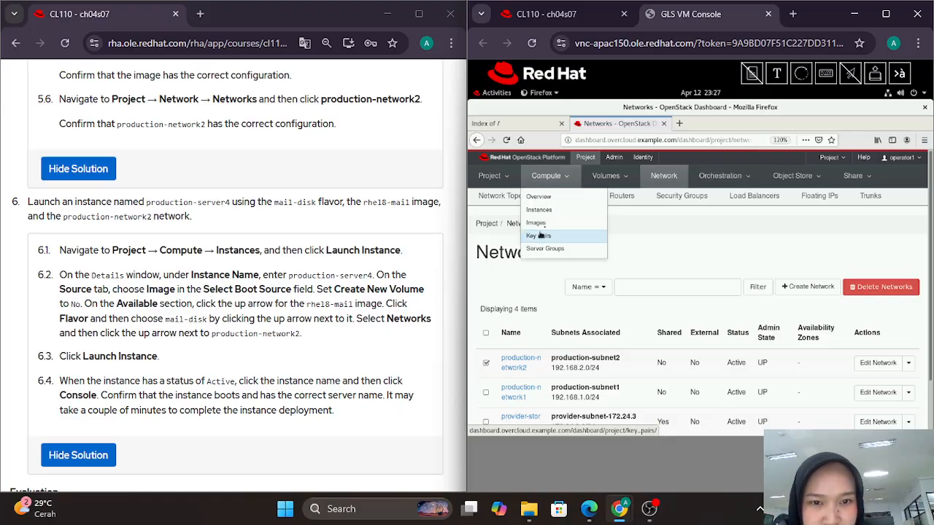
pyautogui.click(553, 213)
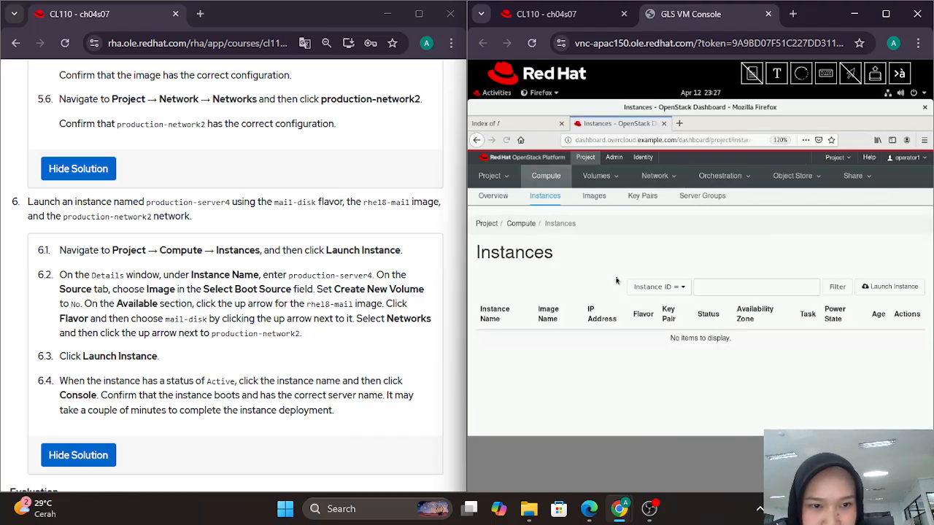
pyautogui.click(878, 287)
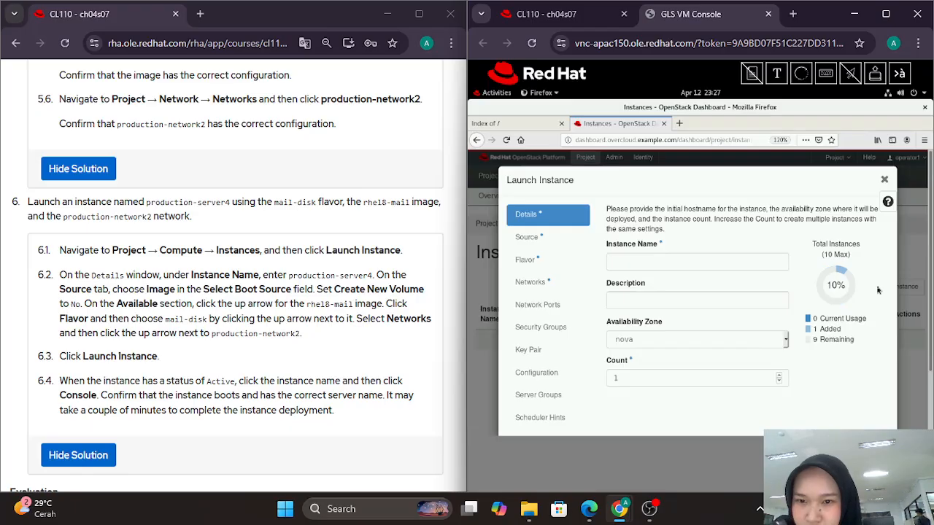
pyautogui.click(697, 262)
pyautogui.write('pr')
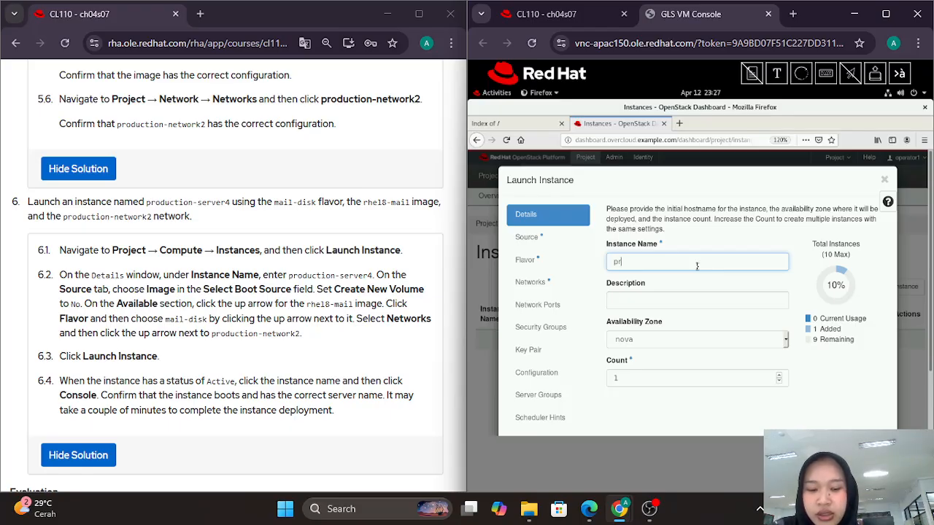
pyautogui.write('oduction')
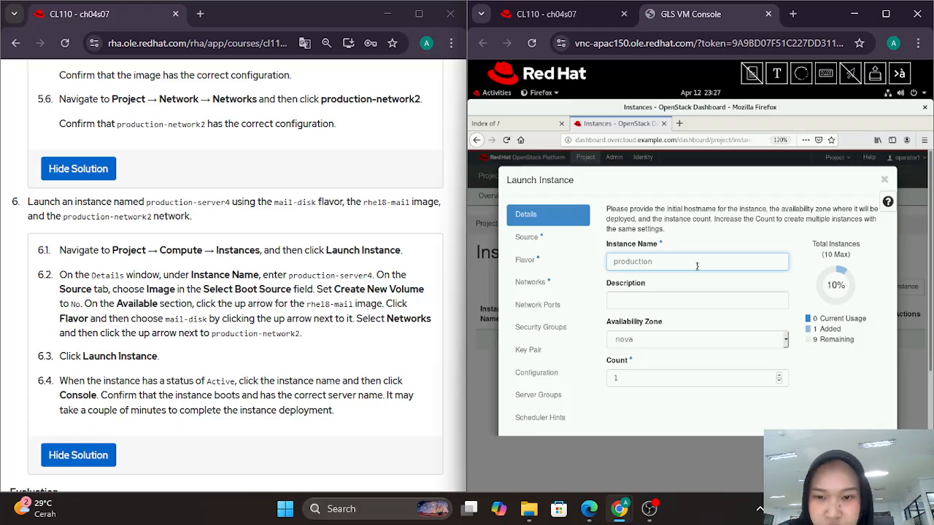
pyautogui.write('-s')
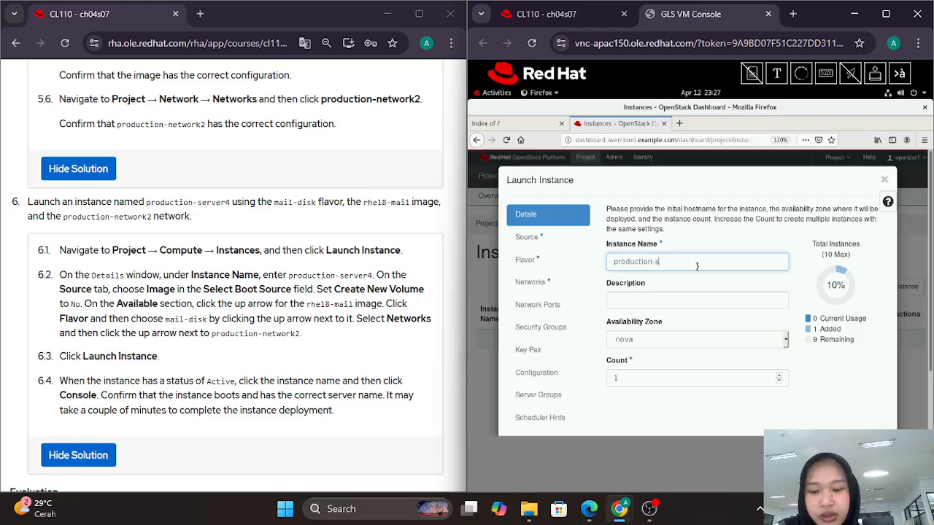
pyautogui.write('erver4')
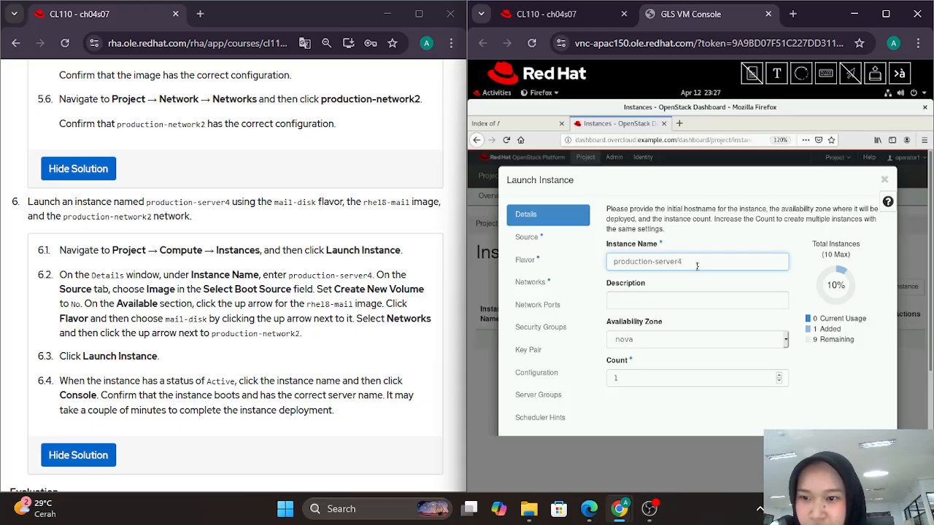
pyautogui.scroll(-1, 732, 341)
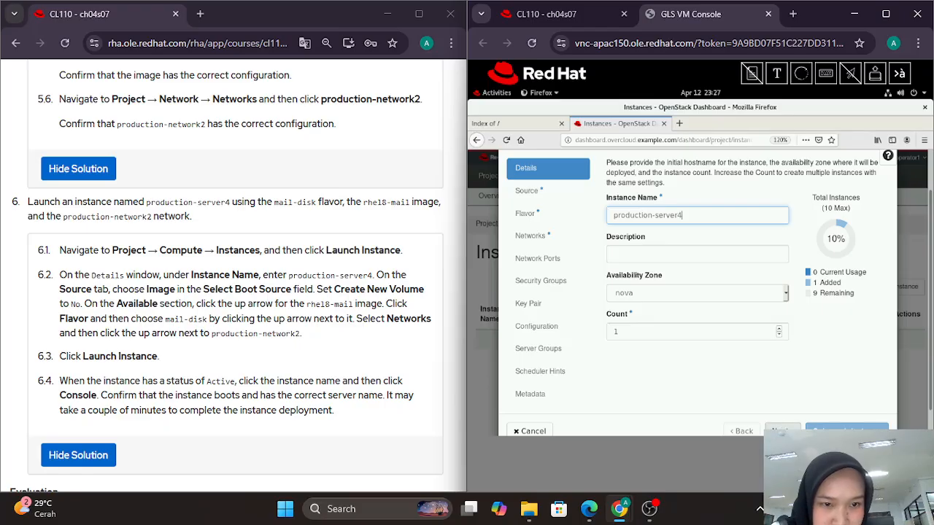
pyautogui.click(770, 428)
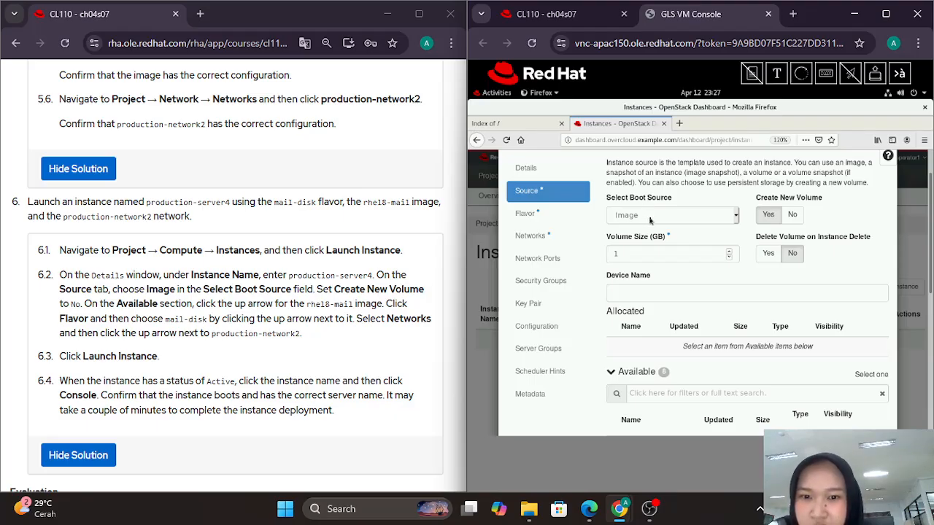
# Step: Set the boot source to the rhel8-mail image with Create New Volume set to No
pyautogui.click(793, 217)
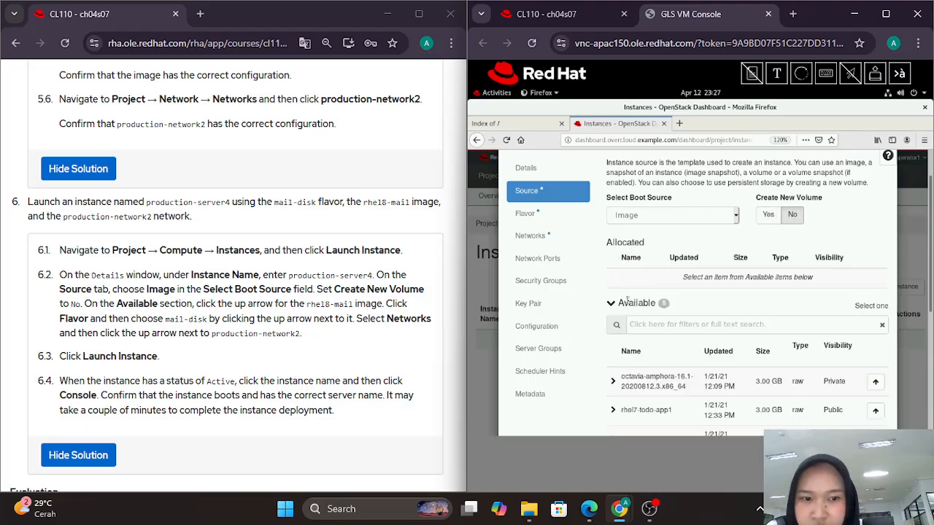
pyautogui.scroll(-2, 628, 299)
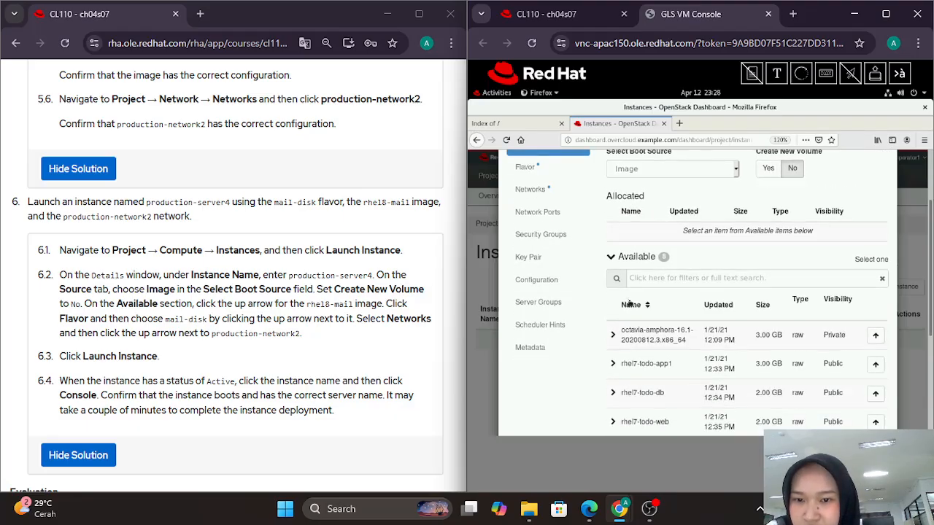
pyautogui.scroll(-2, 629, 304)
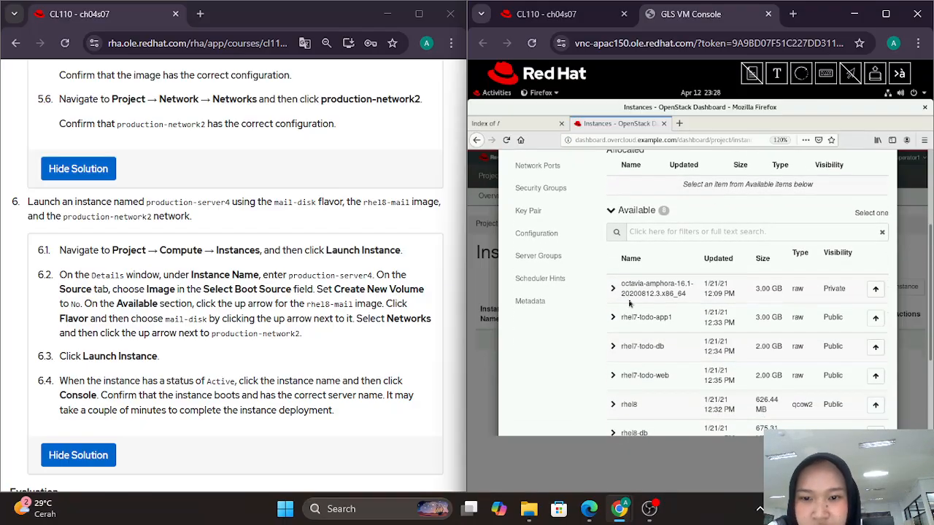
pyautogui.scroll(-1, 629, 303)
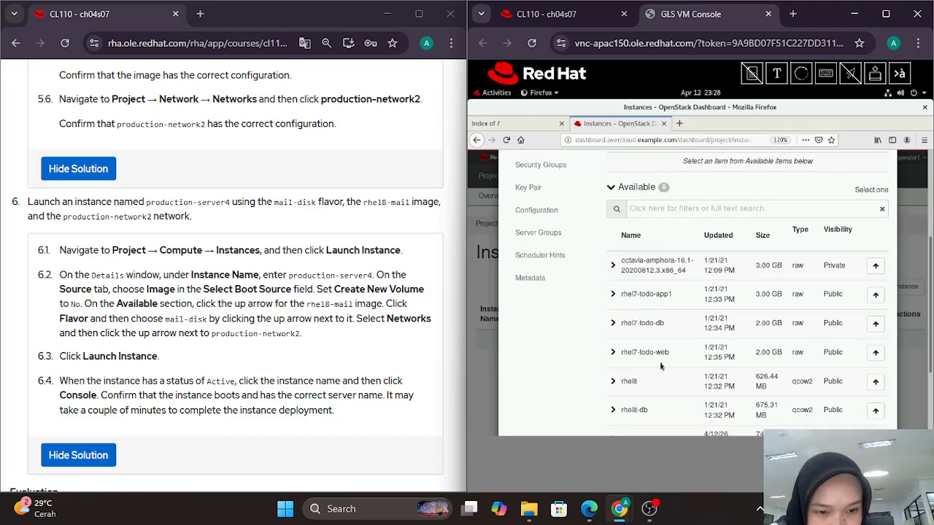
pyautogui.scroll(-1, 662, 366)
pyautogui.scroll(-2, 661, 366)
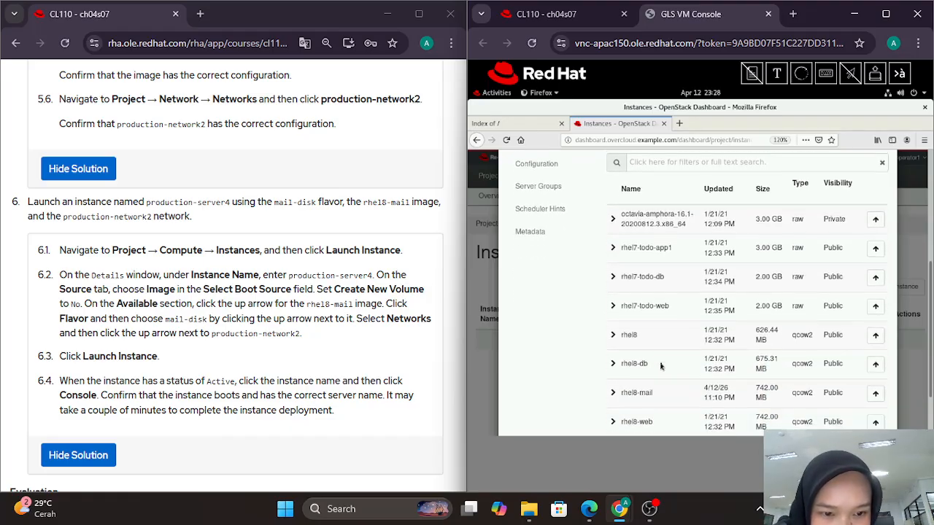
pyautogui.click(875, 394)
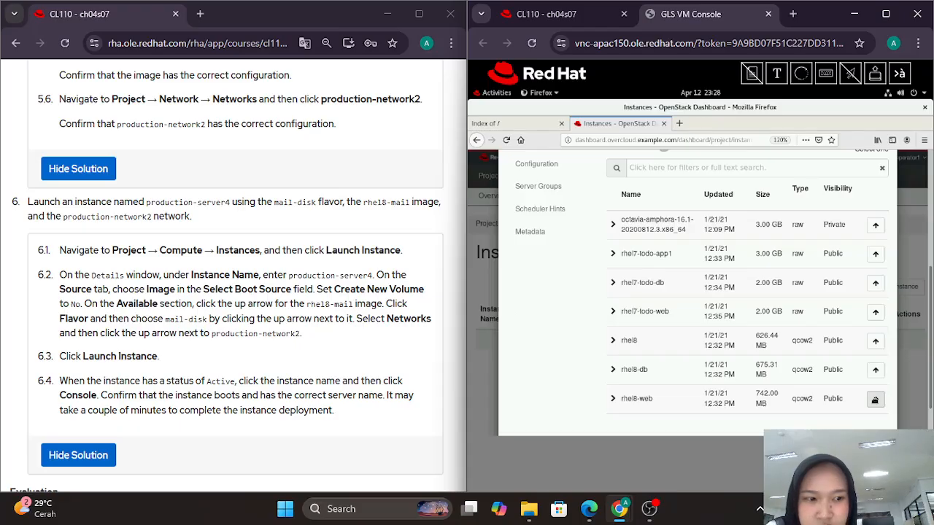
# Step: Allocate the mail-disk flavor to the instance
pyautogui.scroll(-1, 363, 319)
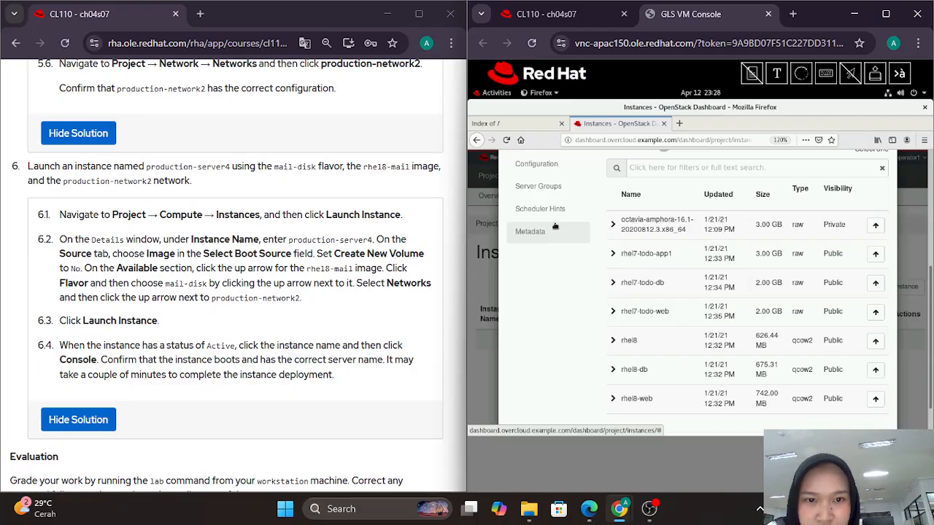
pyautogui.scroll(5, 521, 241)
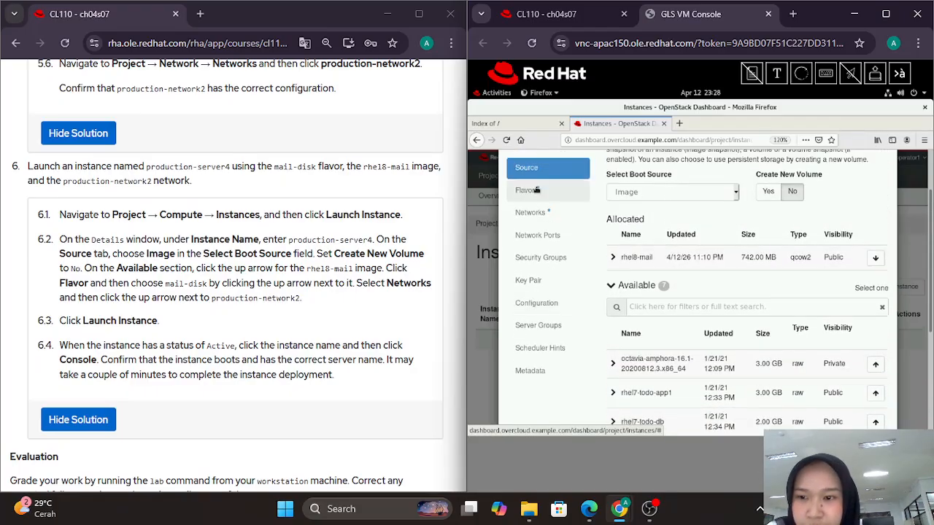
pyautogui.click(537, 190)
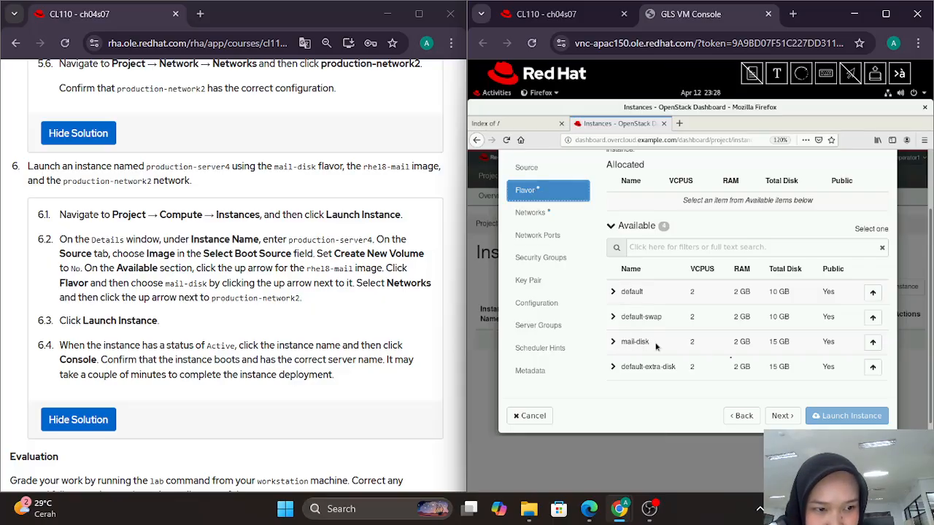
pyautogui.click(873, 342)
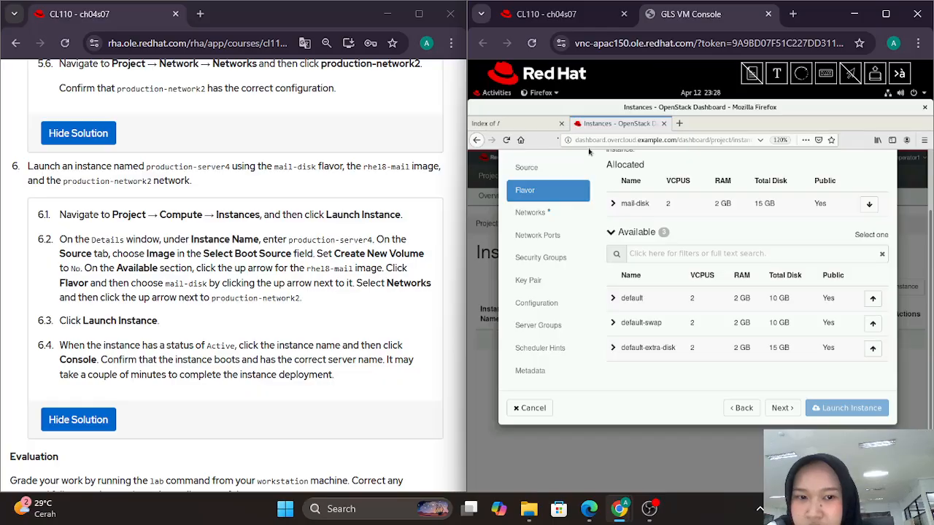
# Step: Allocate production-network2 on the wizard's Networks tab
pyautogui.click(529, 215)
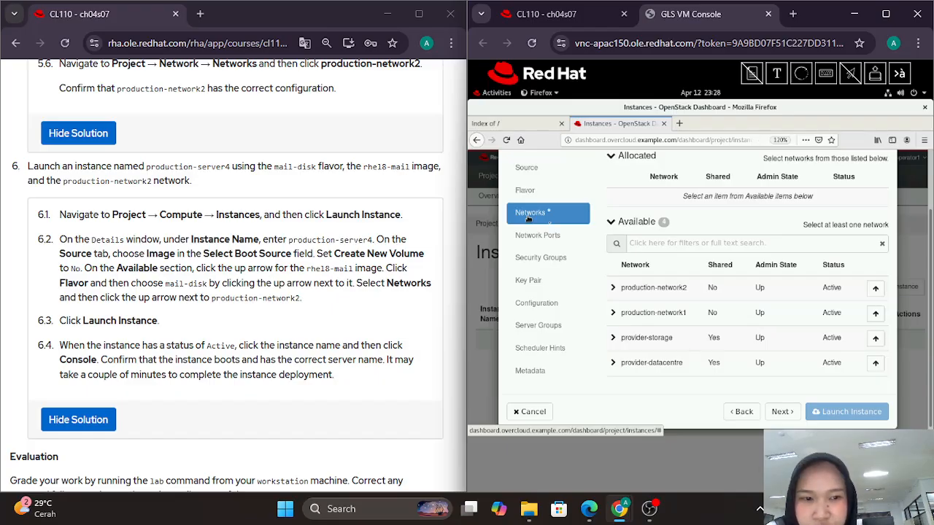
pyautogui.click(876, 290)
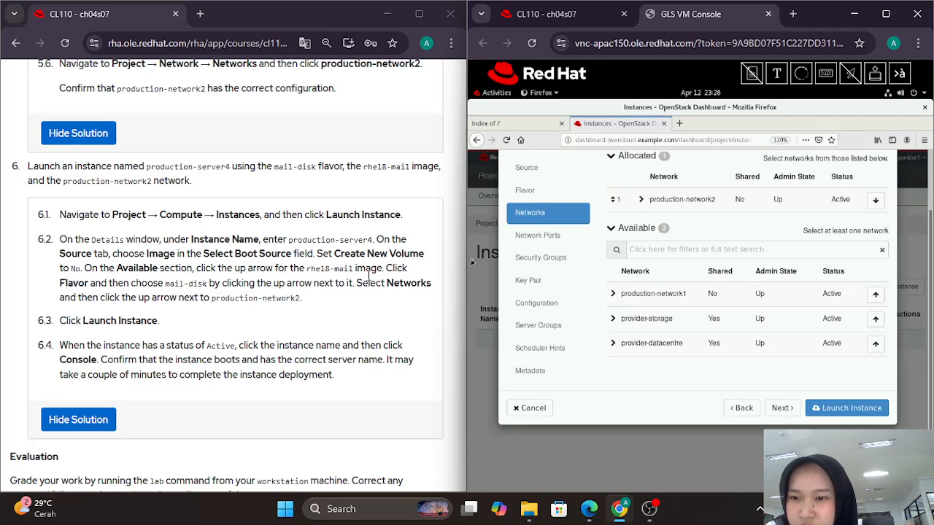
pyautogui.scroll(-1, 368, 275)
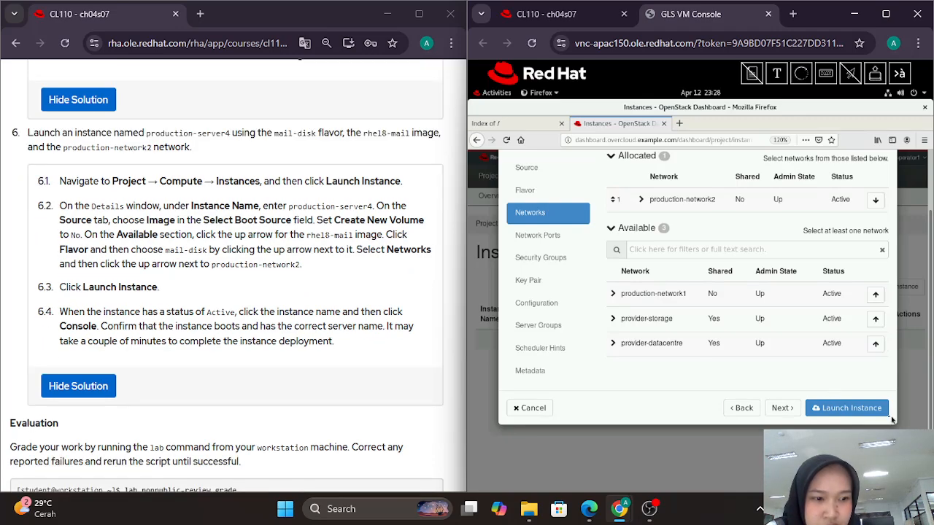
# Step: Launch production-server4 and watch it build with rhel8-mail, mail-disk and IP 192.168.2.208
pyautogui.click(879, 408)
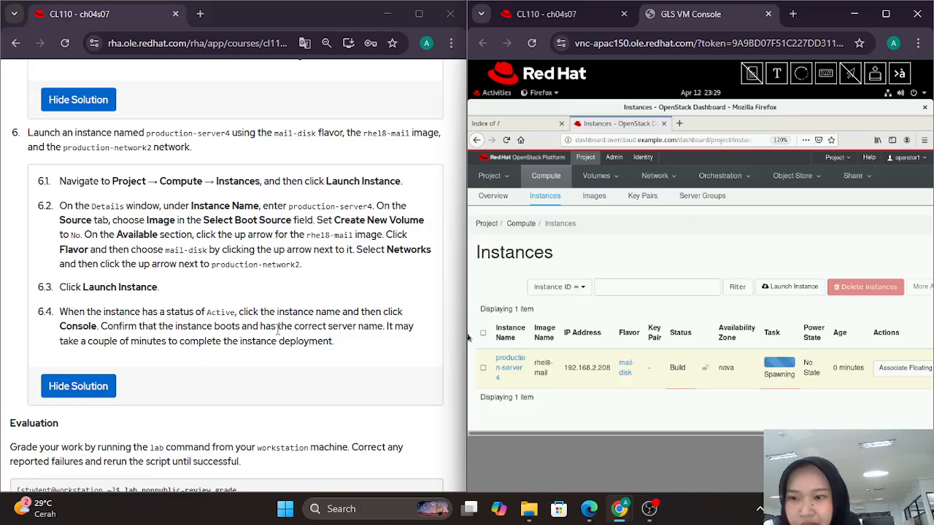
pyautogui.scroll(-1, 277, 330)
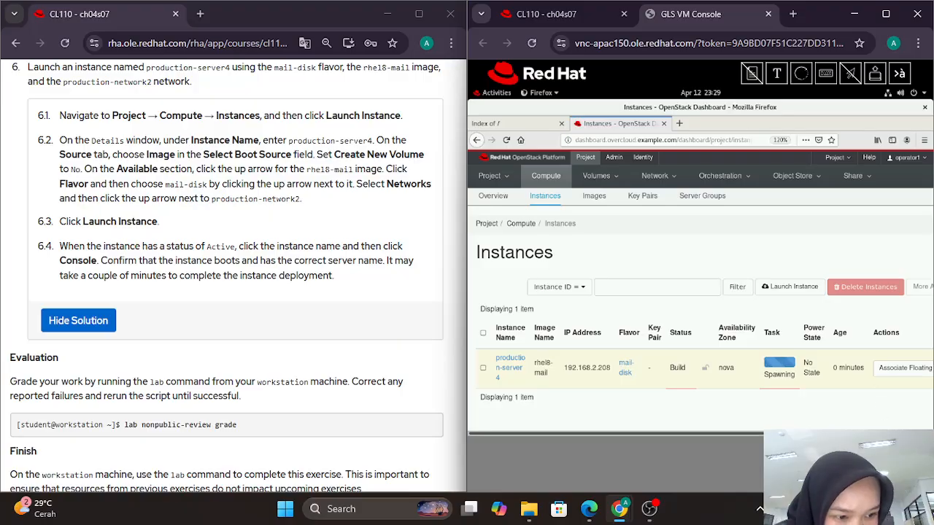
pyautogui.hscroll(1, 701, 291)
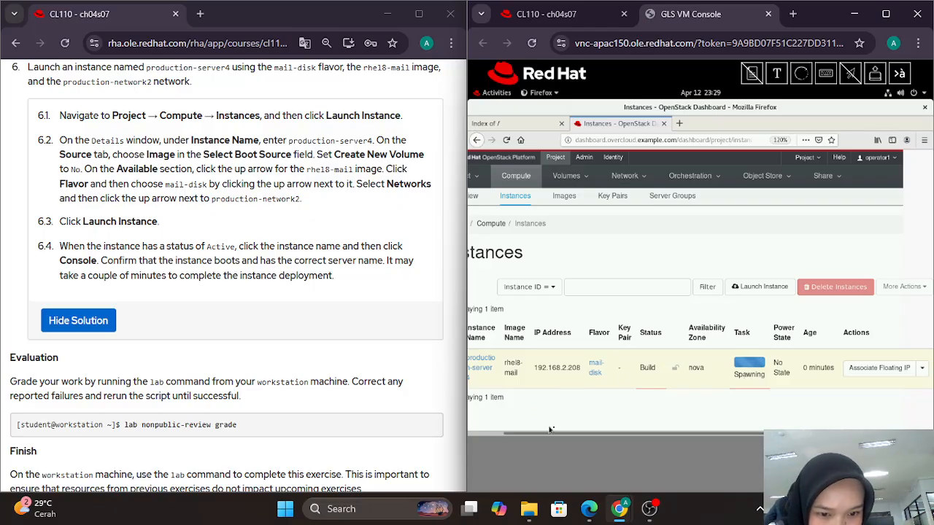
pyautogui.moveTo(558, 434); pyautogui.dragTo(469, 444)
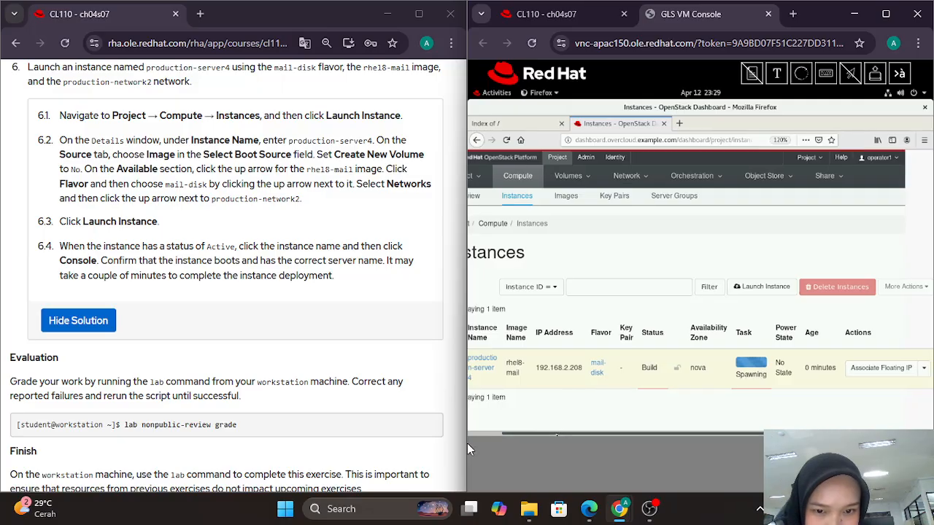
pyautogui.moveTo(543, 435); pyautogui.dragTo(489, 438)
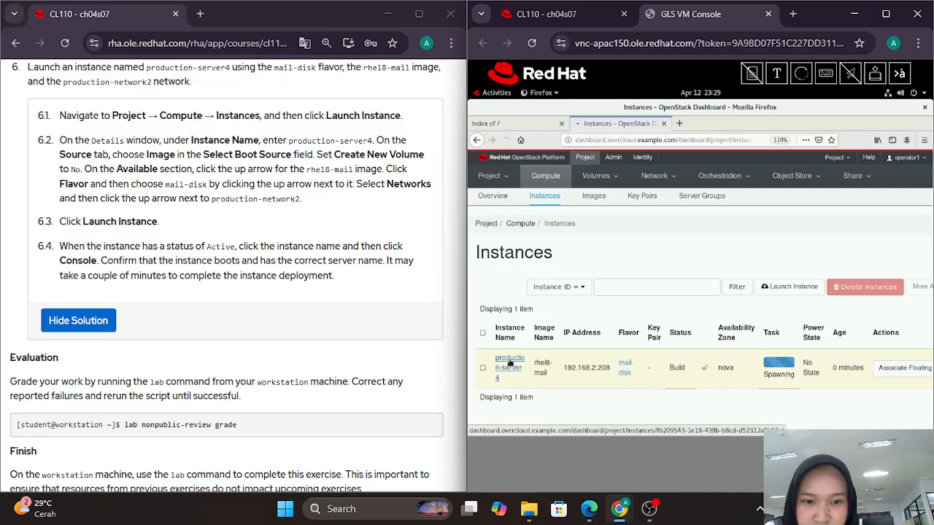
# Step: Open production-server4's Console tab and reload twice; the console remains unavailable
pyautogui.click(510, 363)
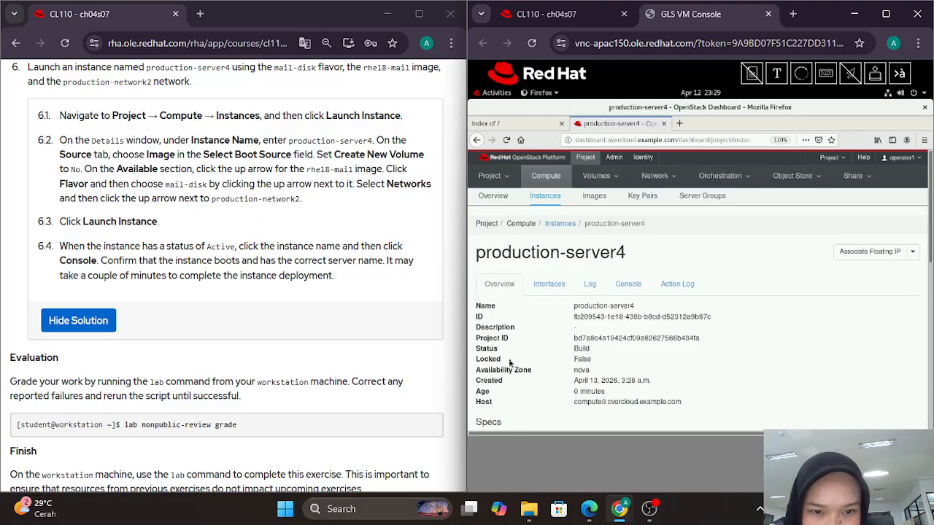
pyautogui.click(637, 292)
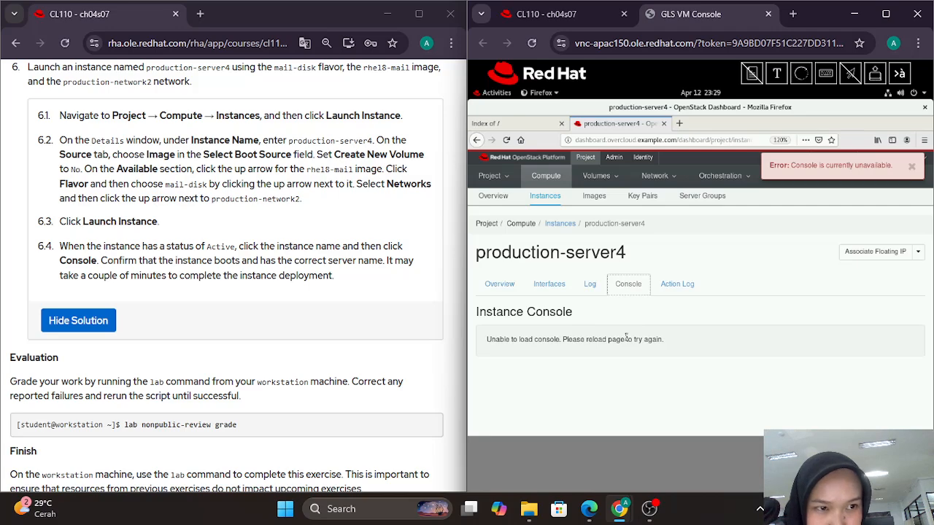
pyautogui.click(506, 141)
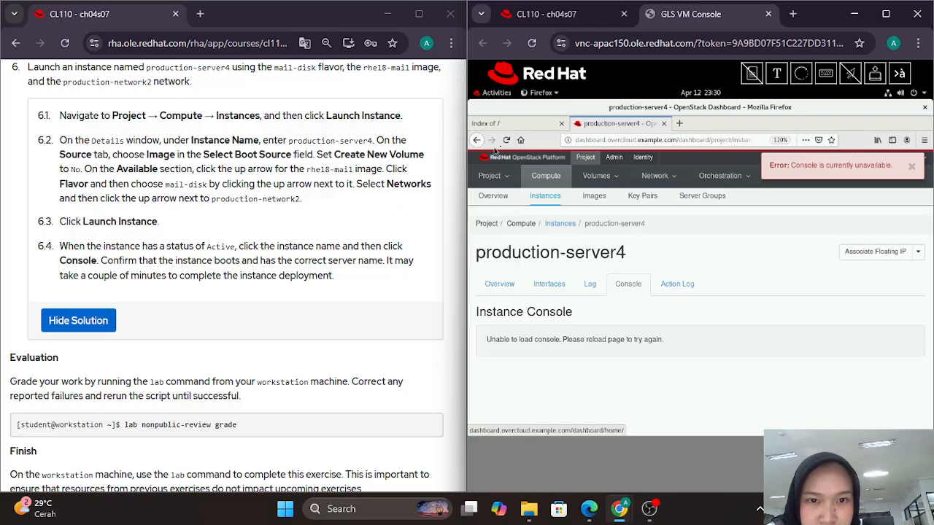
pyautogui.click(506, 141)
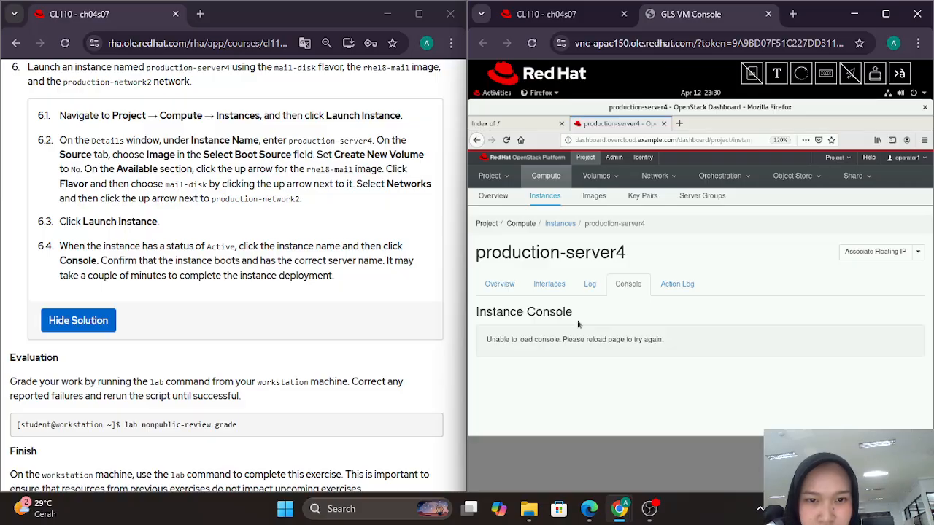
pyautogui.scroll(-1, 262, 292)
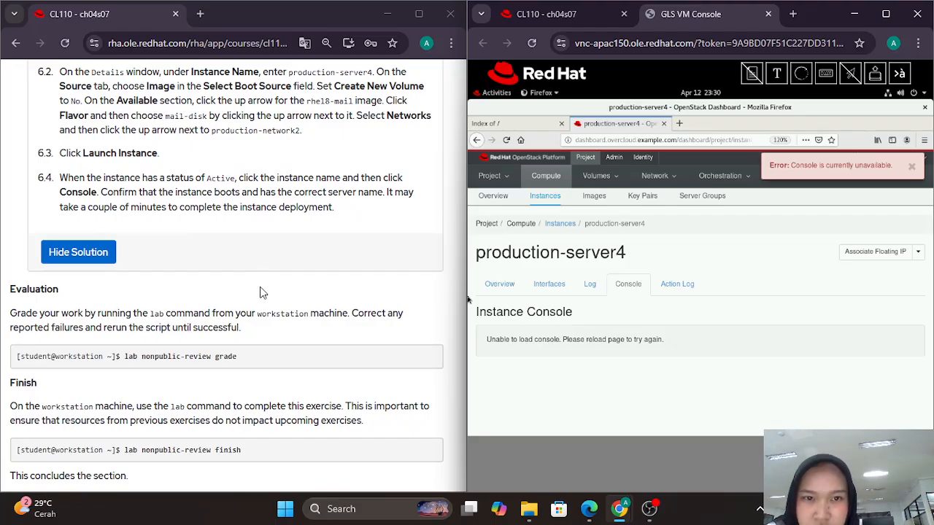
pyautogui.scroll(-1, 263, 292)
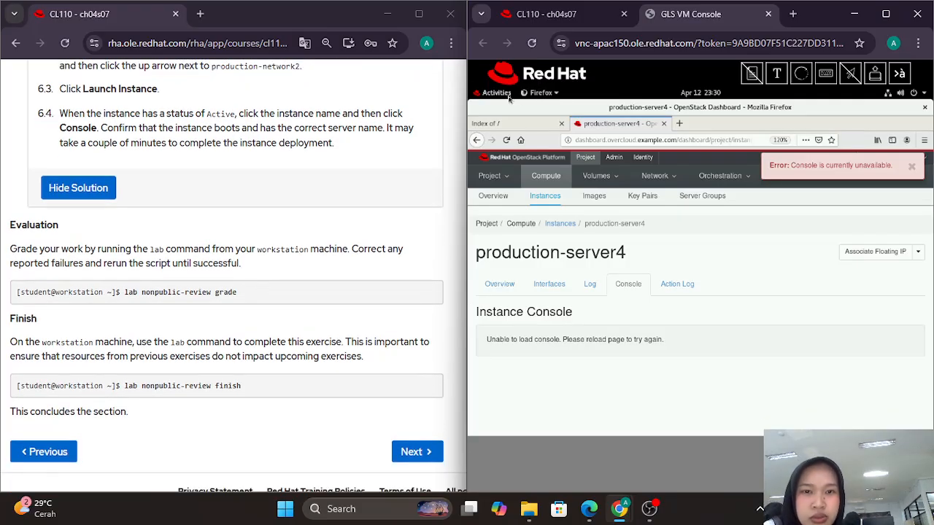
# Step: Exit the old terminal session and start a fresh terminal at the student@workstation prompt
pyautogui.click(506, 95)
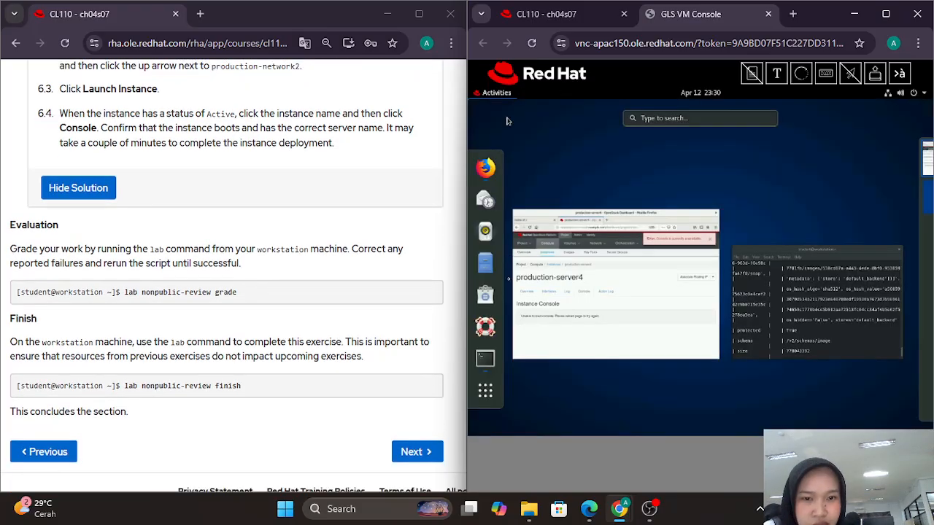
pyautogui.click(487, 362)
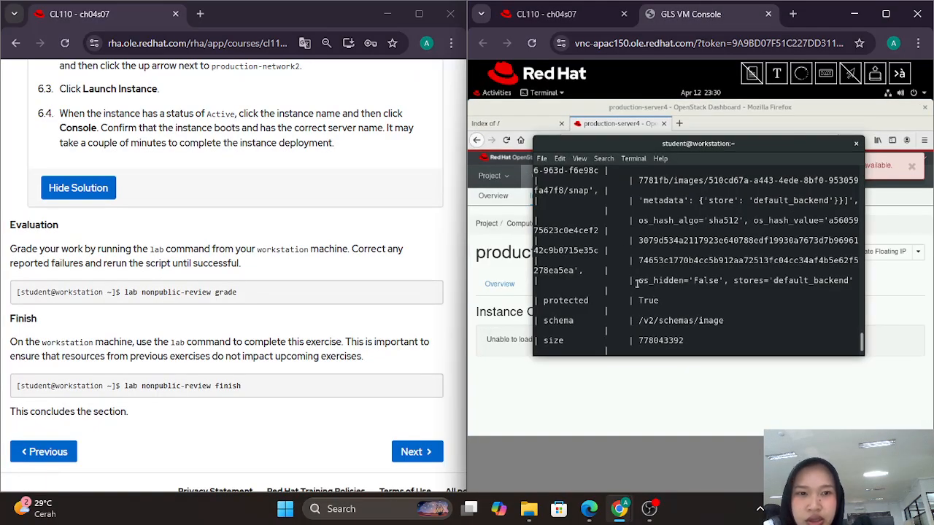
pyautogui.scroll(-5, 738, 268)
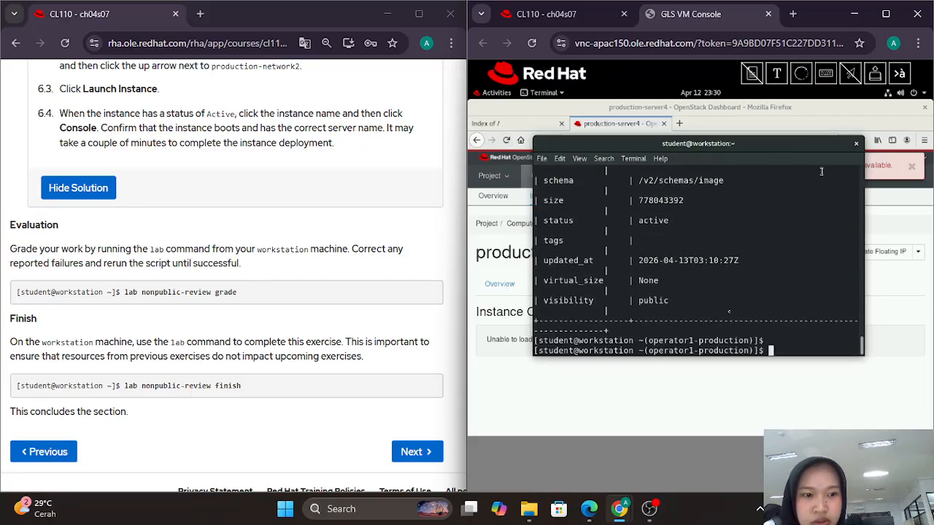
pyautogui.write('exit')
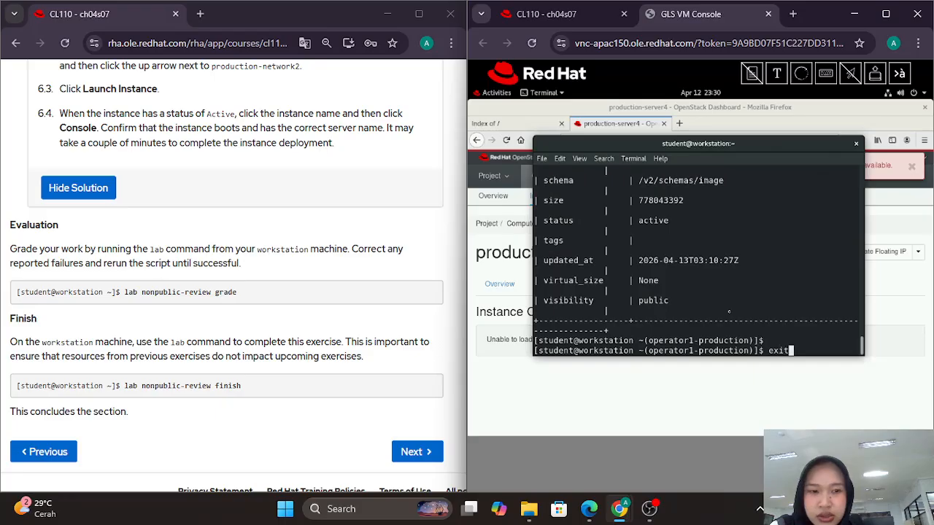
pyautogui.press('Return')
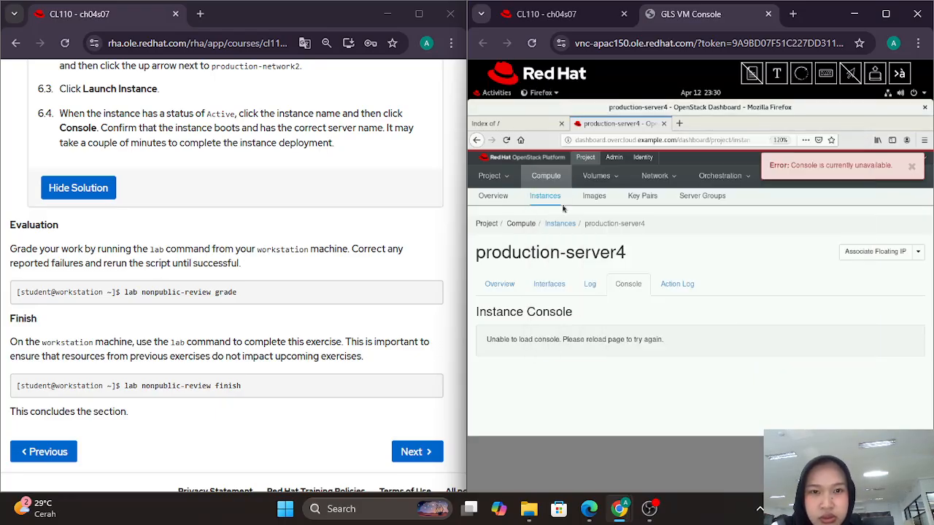
pyautogui.click(497, 93)
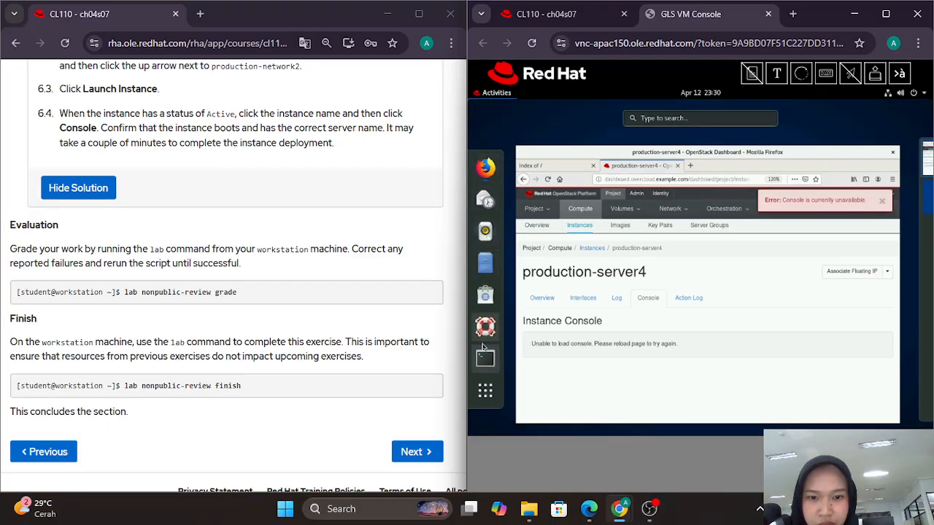
pyautogui.click(485, 357)
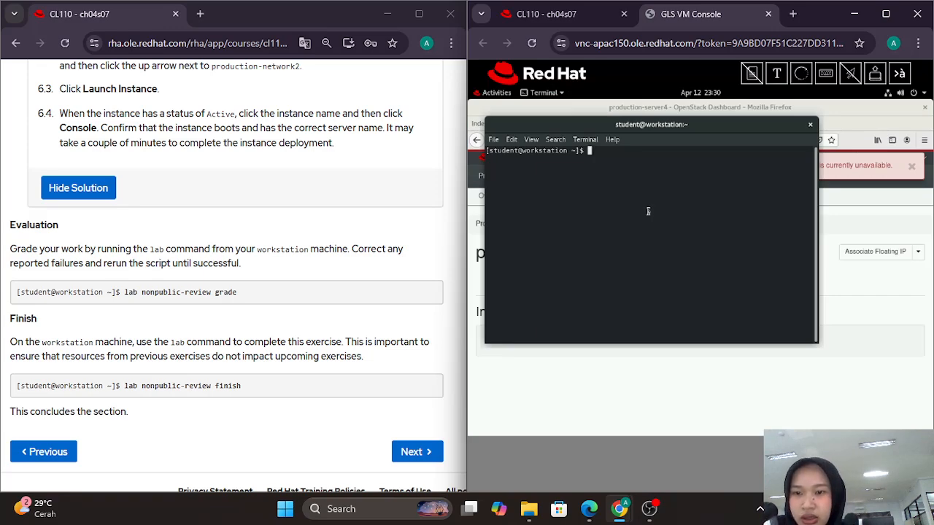
# Step: Run 'lab nonpublic-review grade' and confirm all checks and the overall grade show PASS
pyautogui.write('lab n')
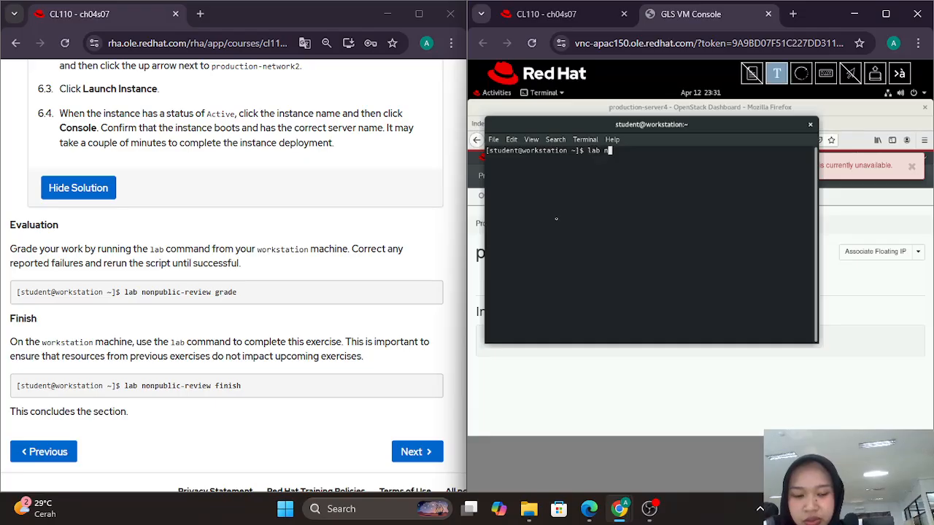
pyautogui.write('onpublic')
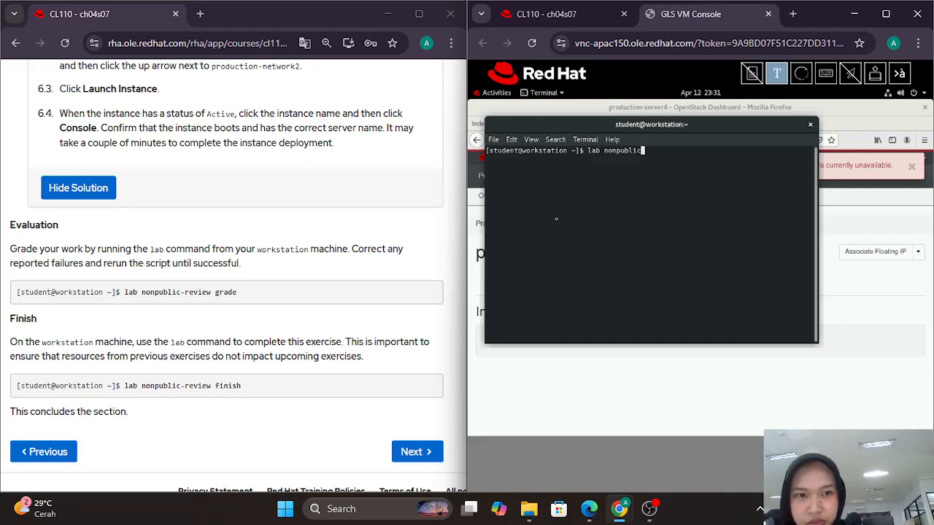
pyautogui.write('-r')
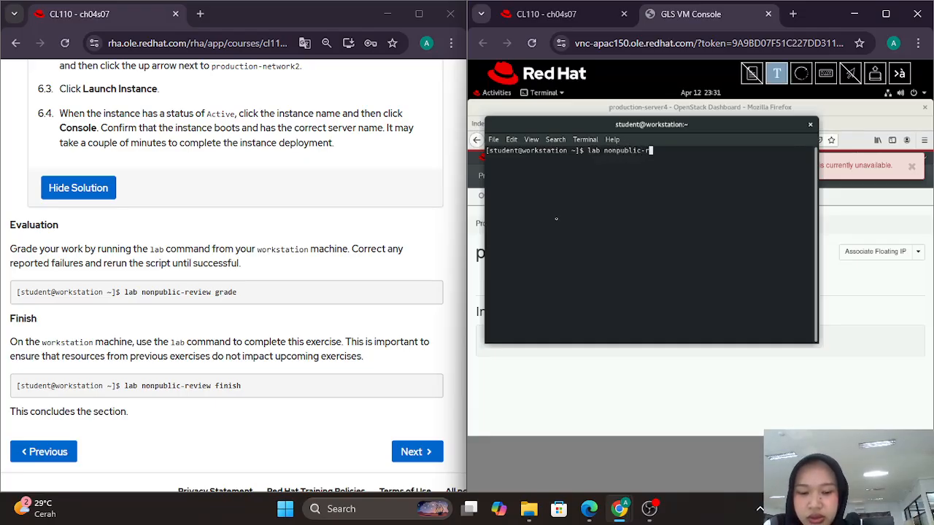
pyautogui.write('eview grade')
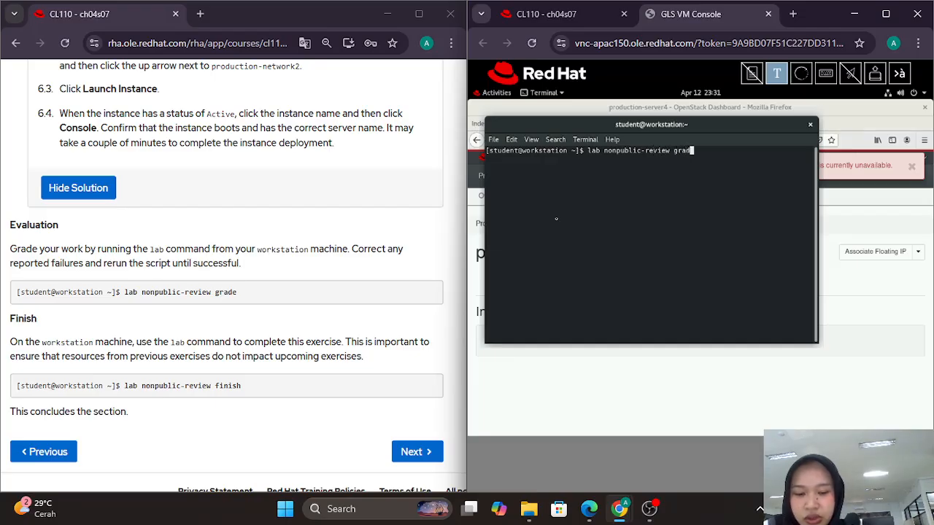
pyautogui.press('Return')
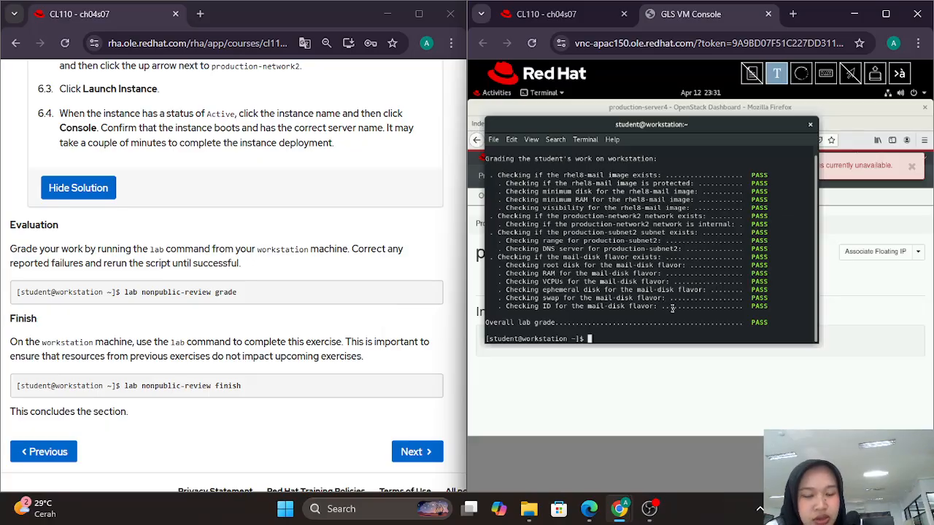
pyautogui.press('Up')
# Step: Run 'lab nonpublic-review finish' to delete the lab's instances, network, subnet, flavor and image
pyautogui.press('BackSpace')
pyautogui.press('BackSpace')
pyautogui.press('BackSpace')
pyautogui.press('BackSpace')
pyautogui.press('BackSpace')
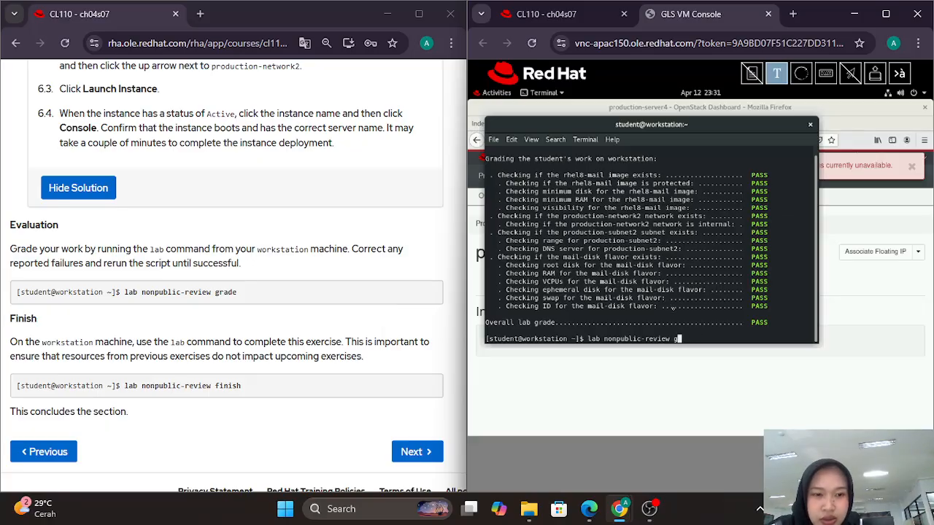
pyautogui.write('finish')
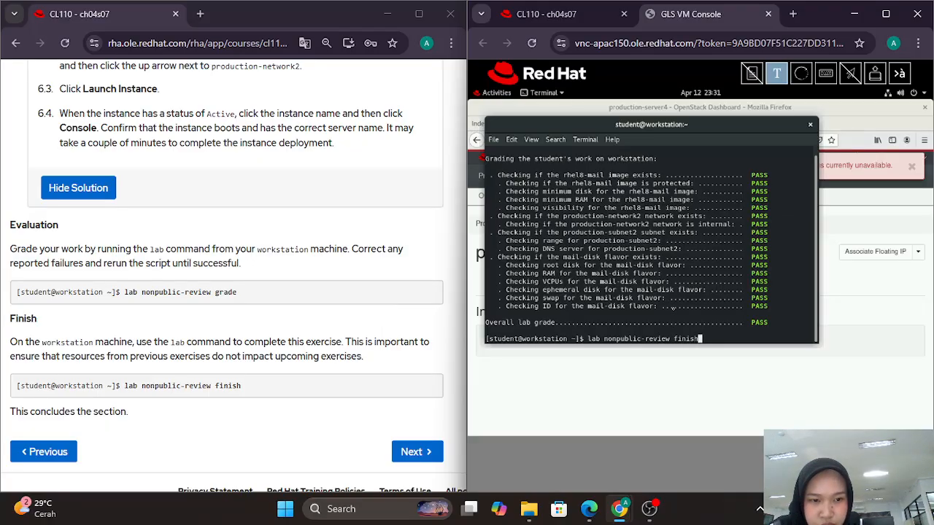
pyautogui.press('Return')
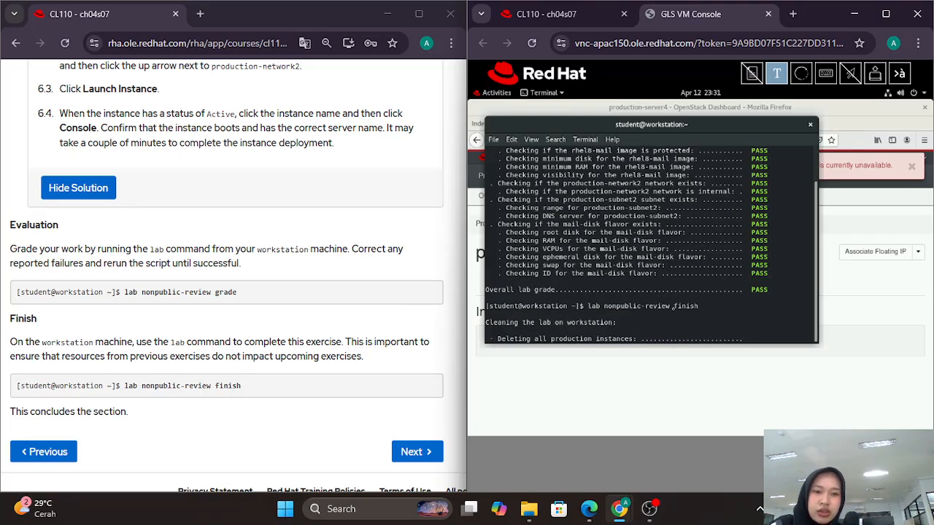